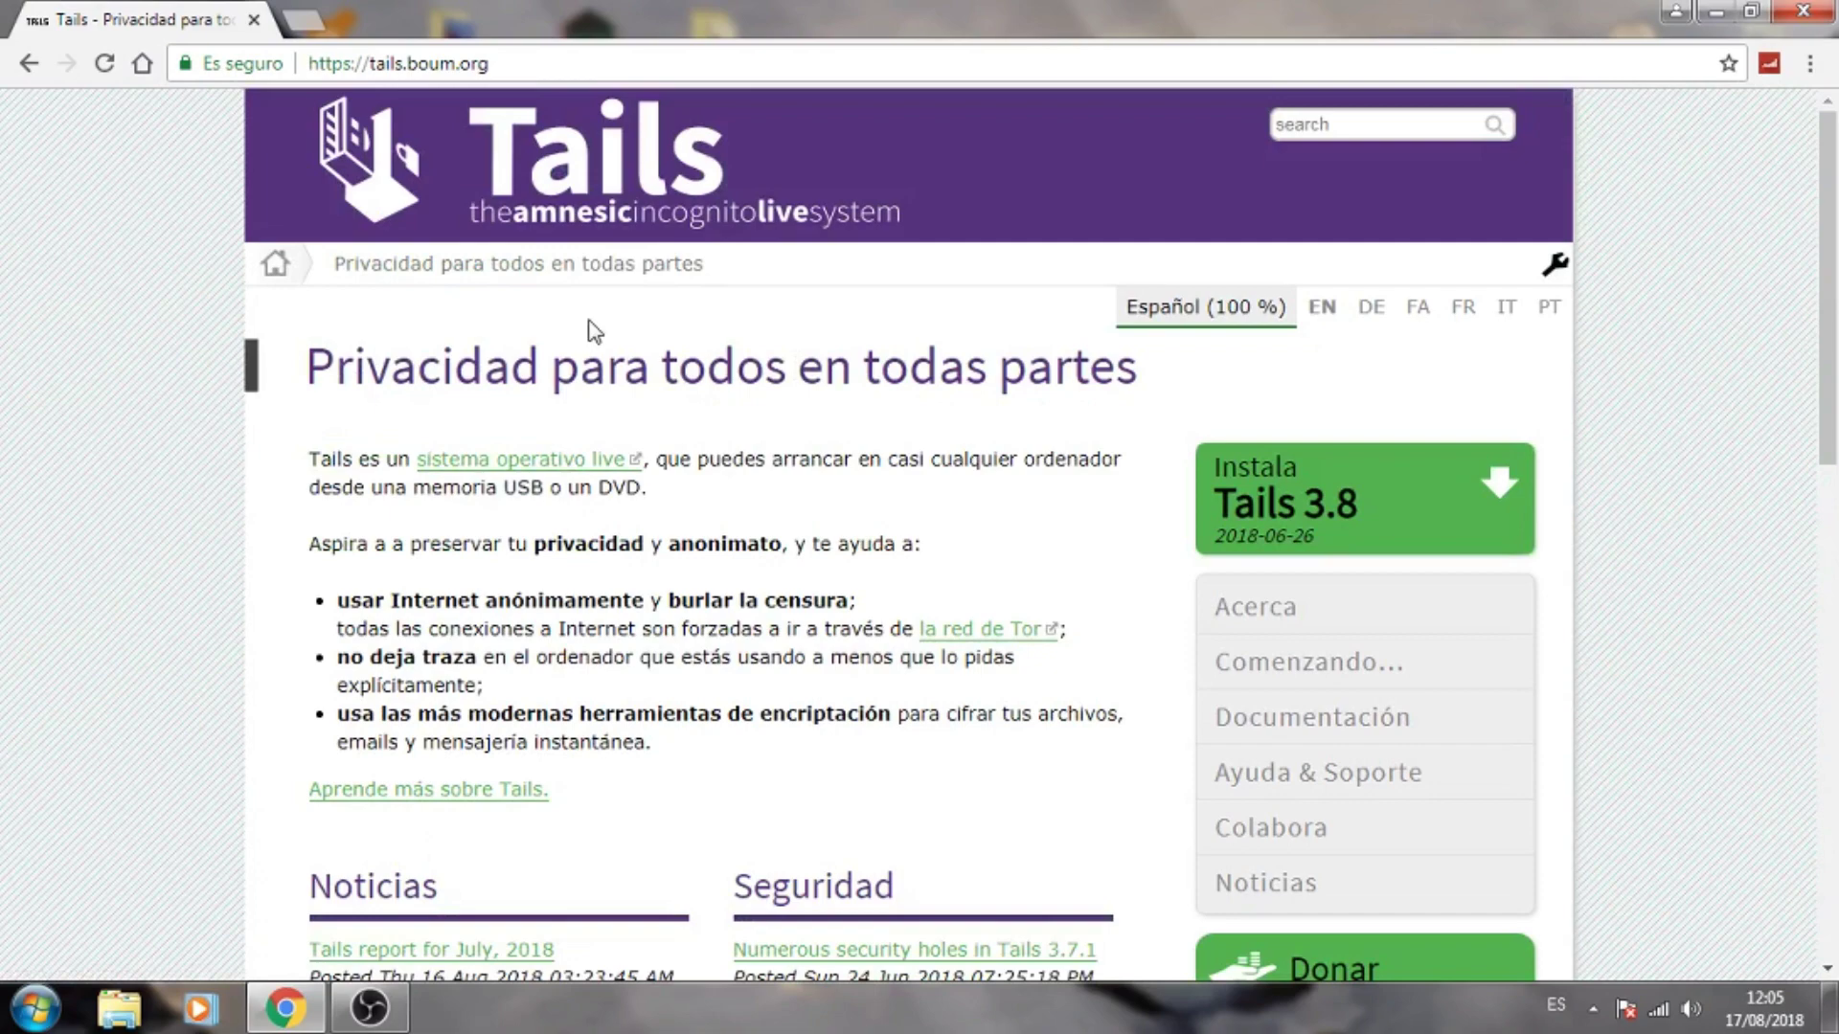
- Look through the Tails home page down to the awards and partners sections, and minimize the browser
scroll(594, 330, down, 3)
scroll(591, 319, down, 10)
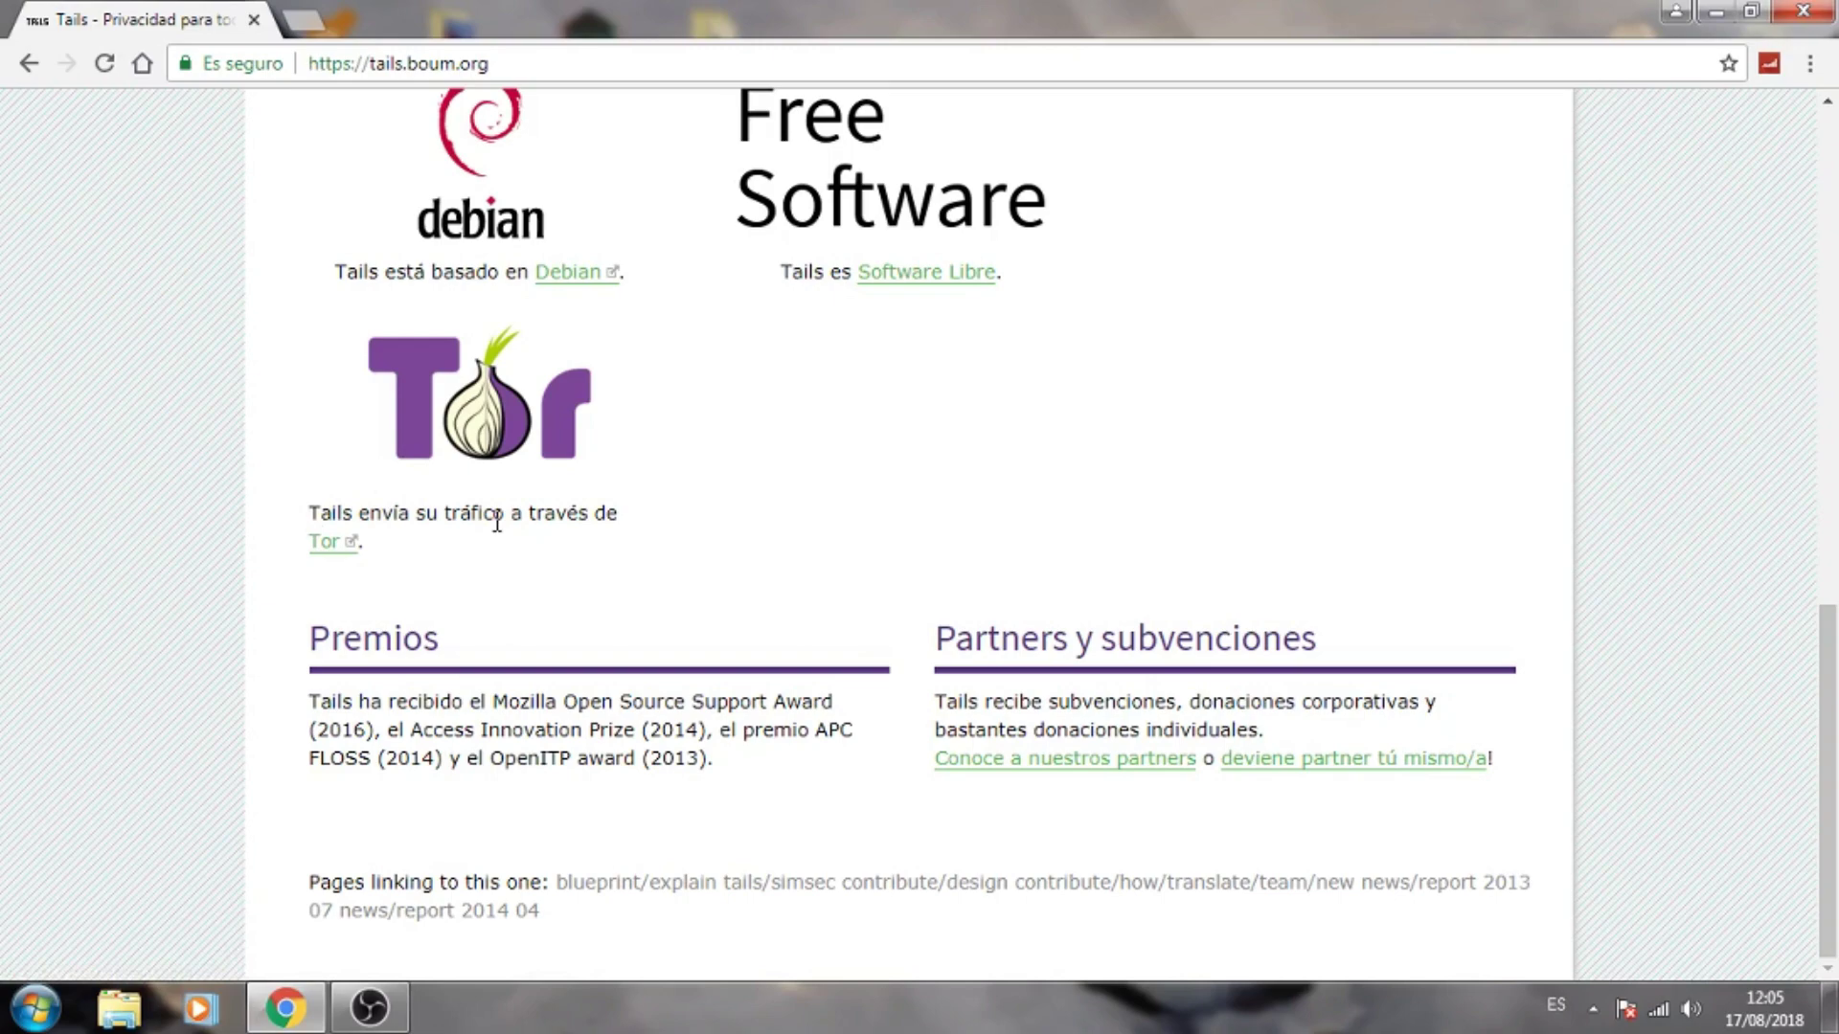
scroll(497, 522, up, 7)
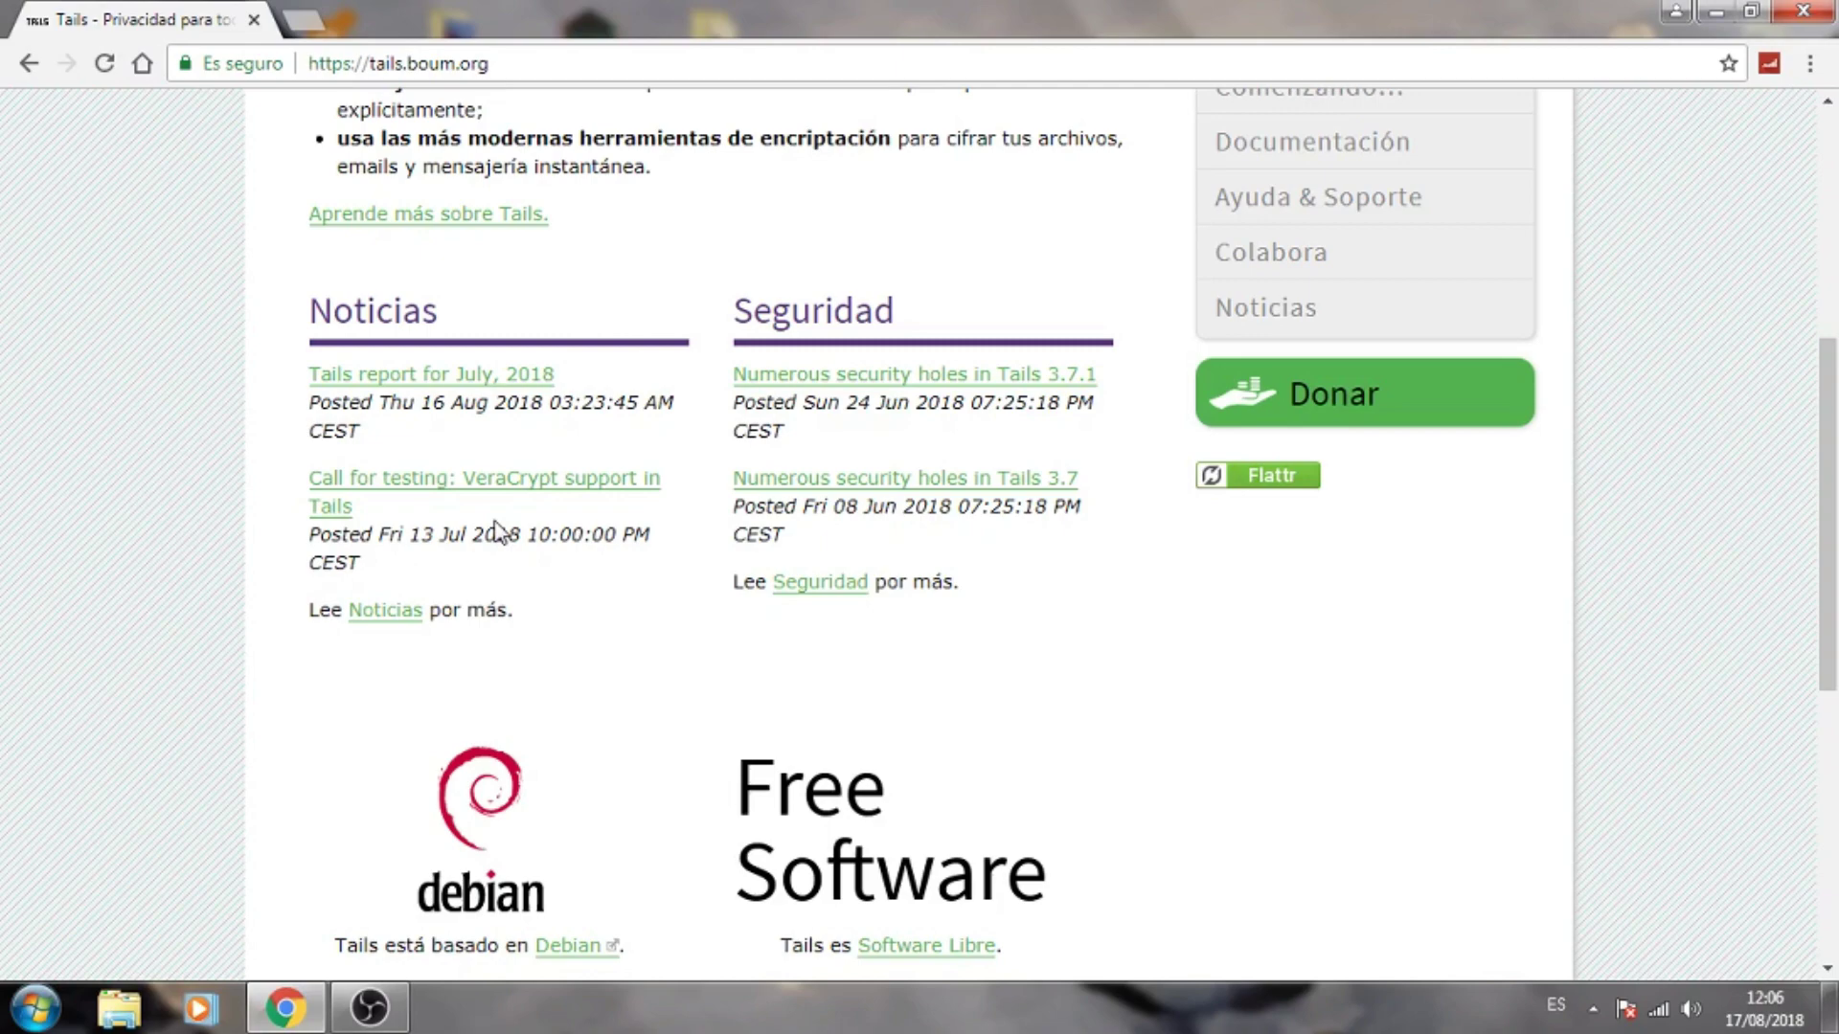
scroll(497, 530, up, 6)
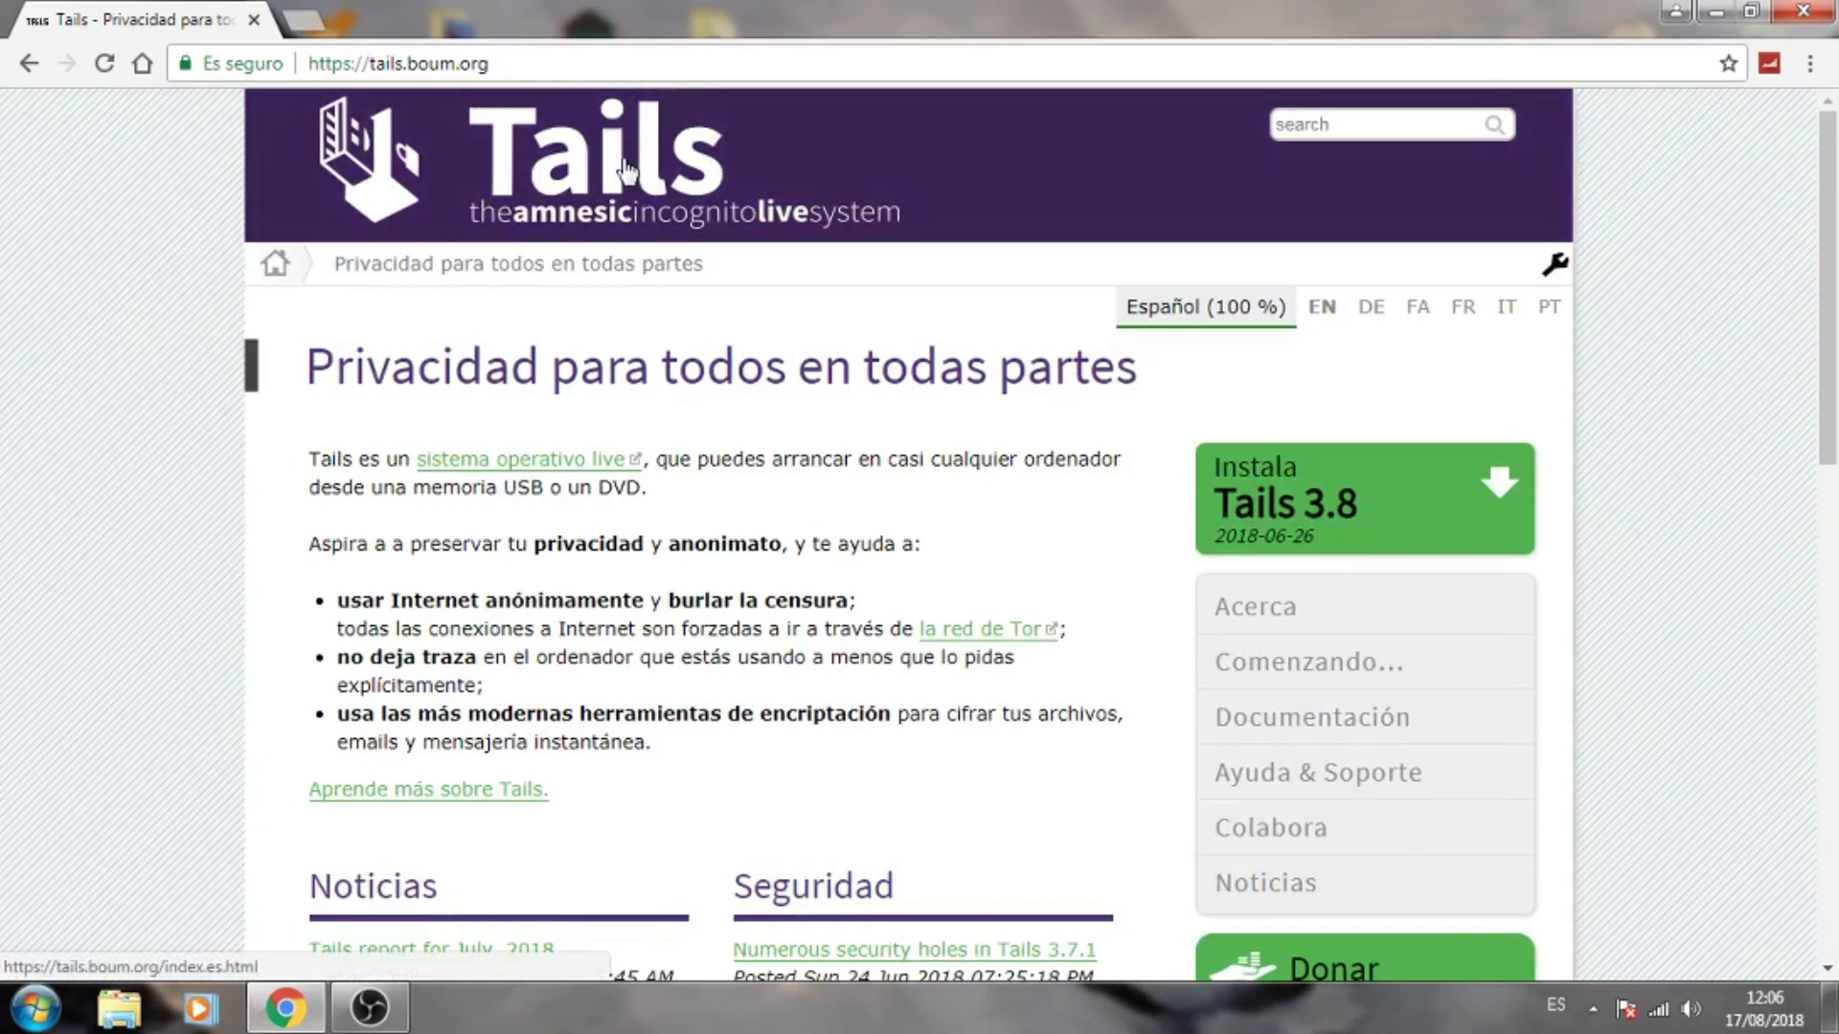
click(1719, 13)
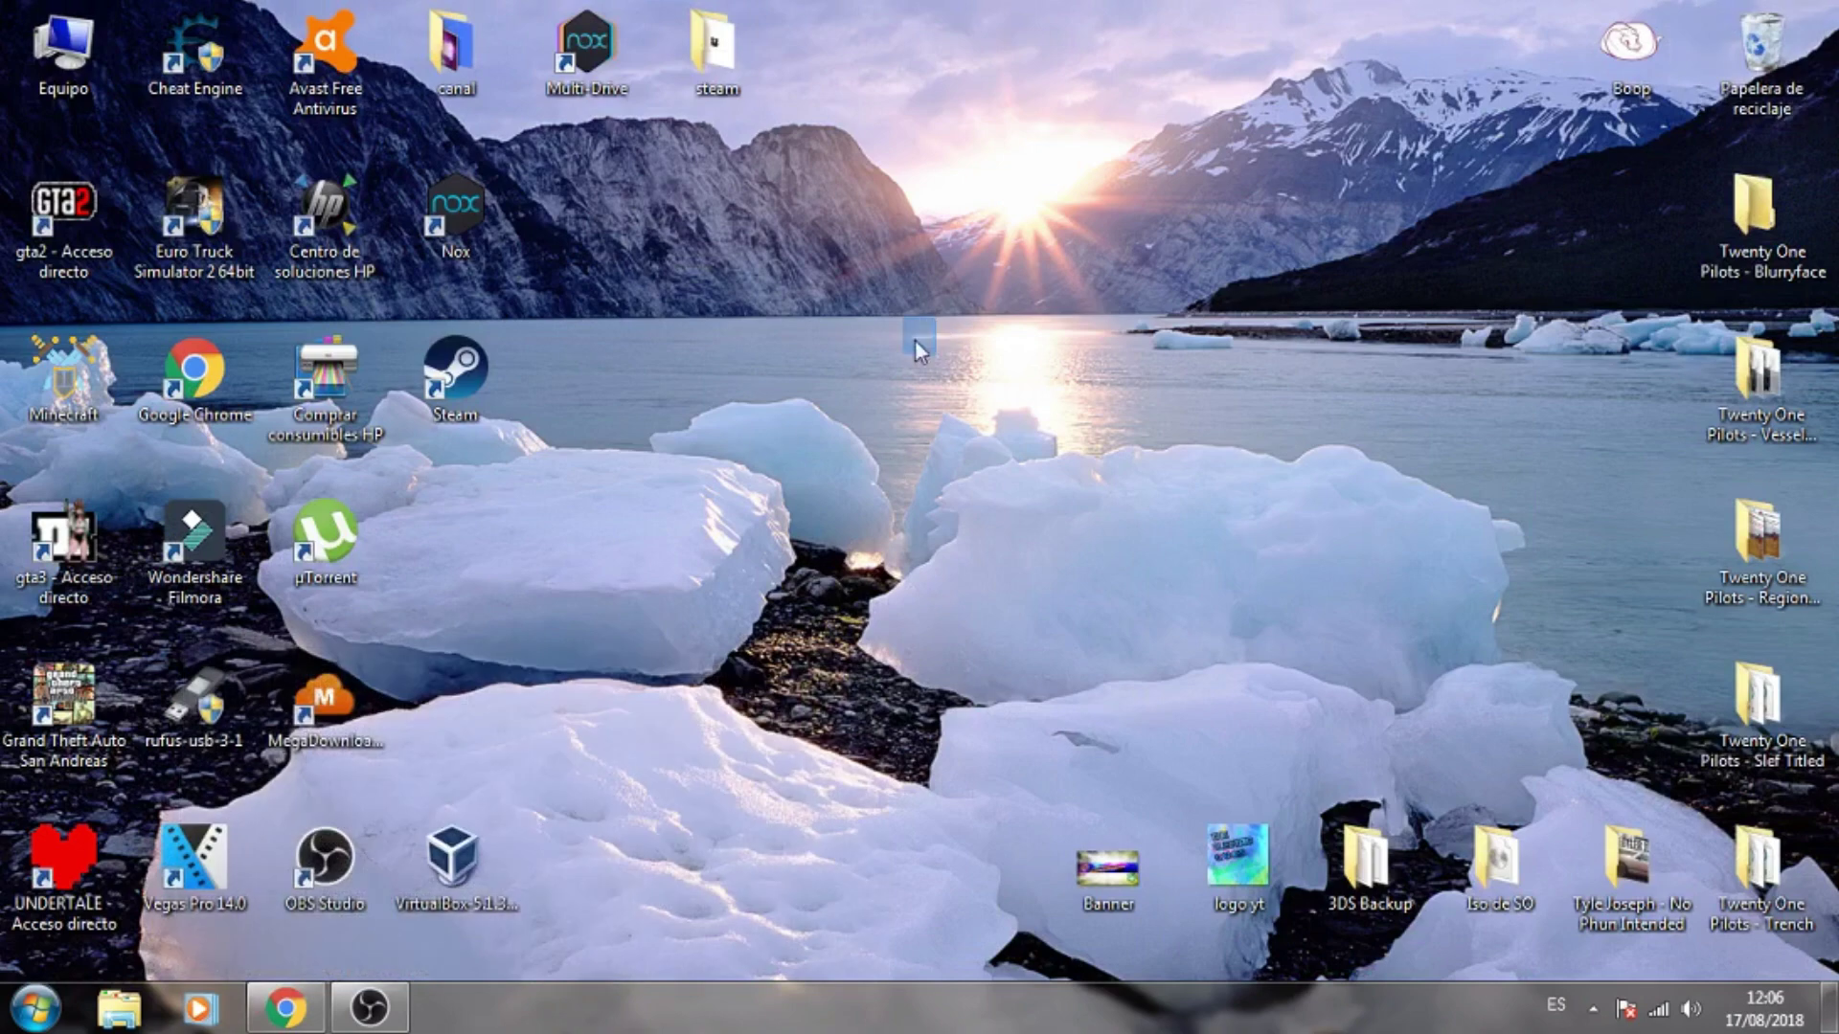
- Open the Iso de SO folder on the desktop to check its disc image file, and close the folder
drag(1123, 437, 912, 596)
double_click(245, 719)
double_click(1504, 843)
drag(822, 431, 833, 178)
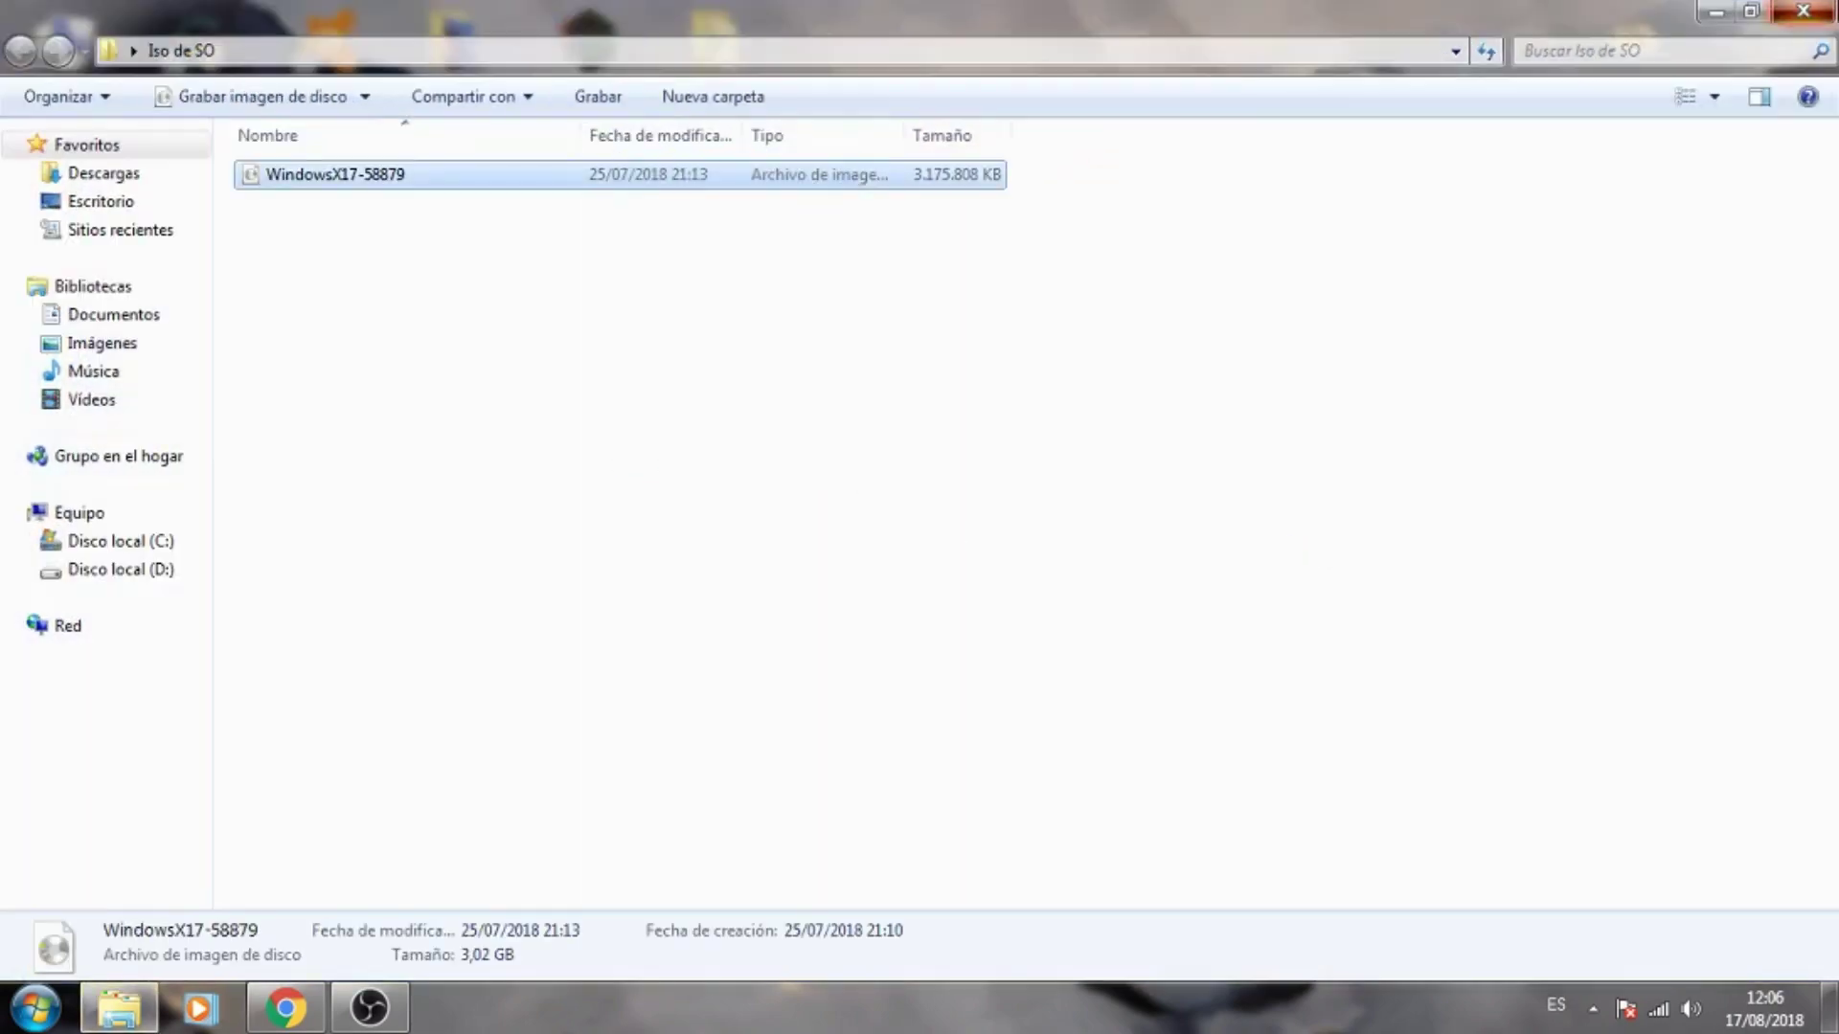
click(1803, 11)
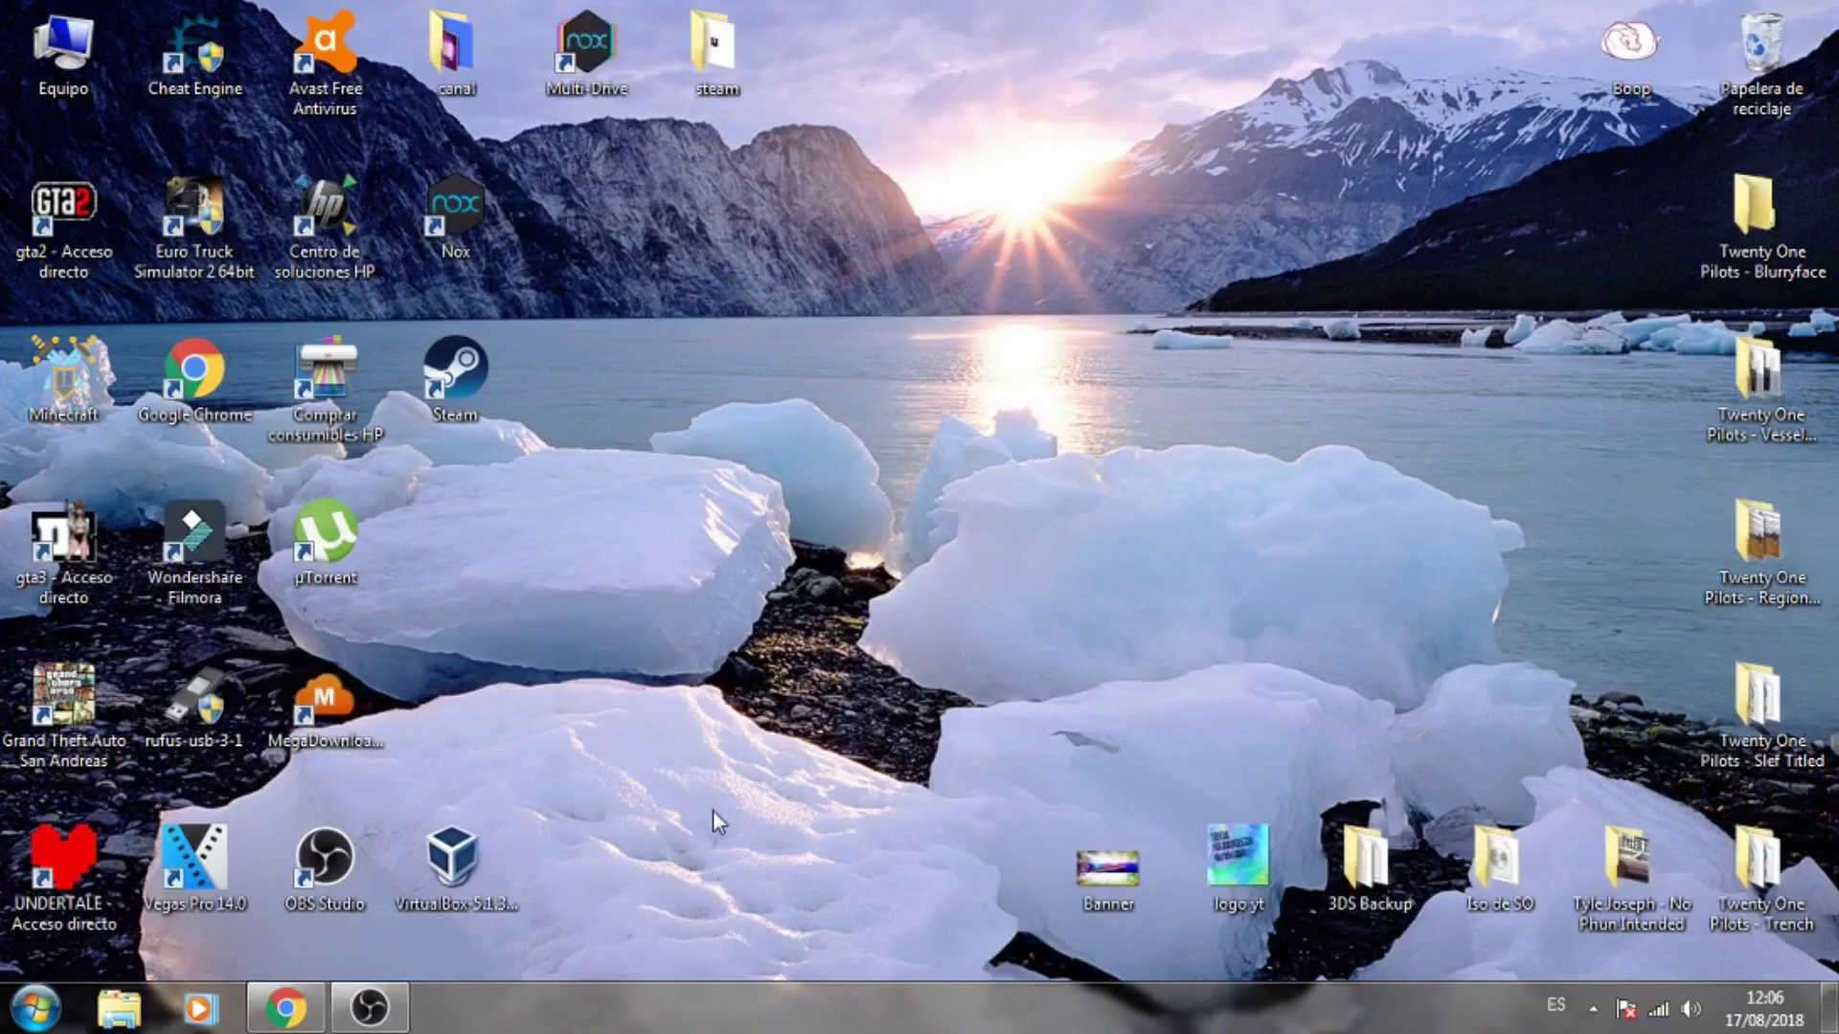
- Launch Rufus to view where a boot ISO image is selected, and close it without choosing a file
double_click(197, 704)
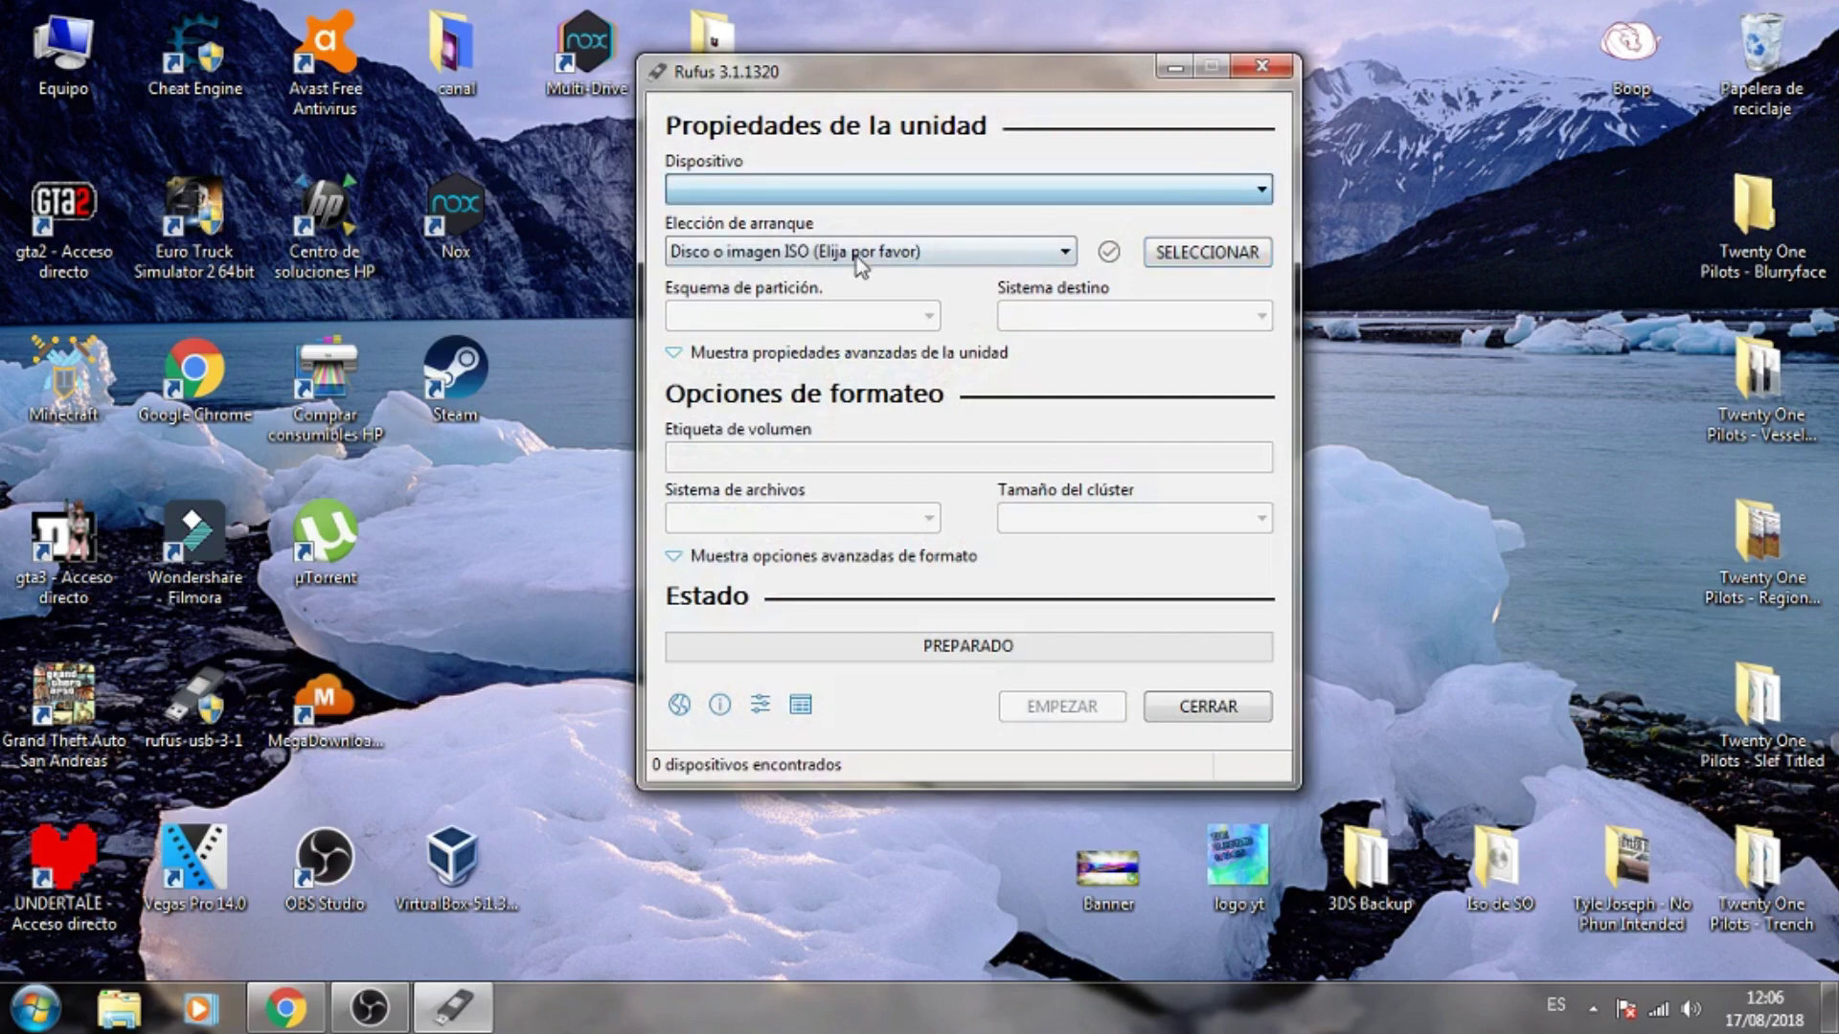
click(1164, 252)
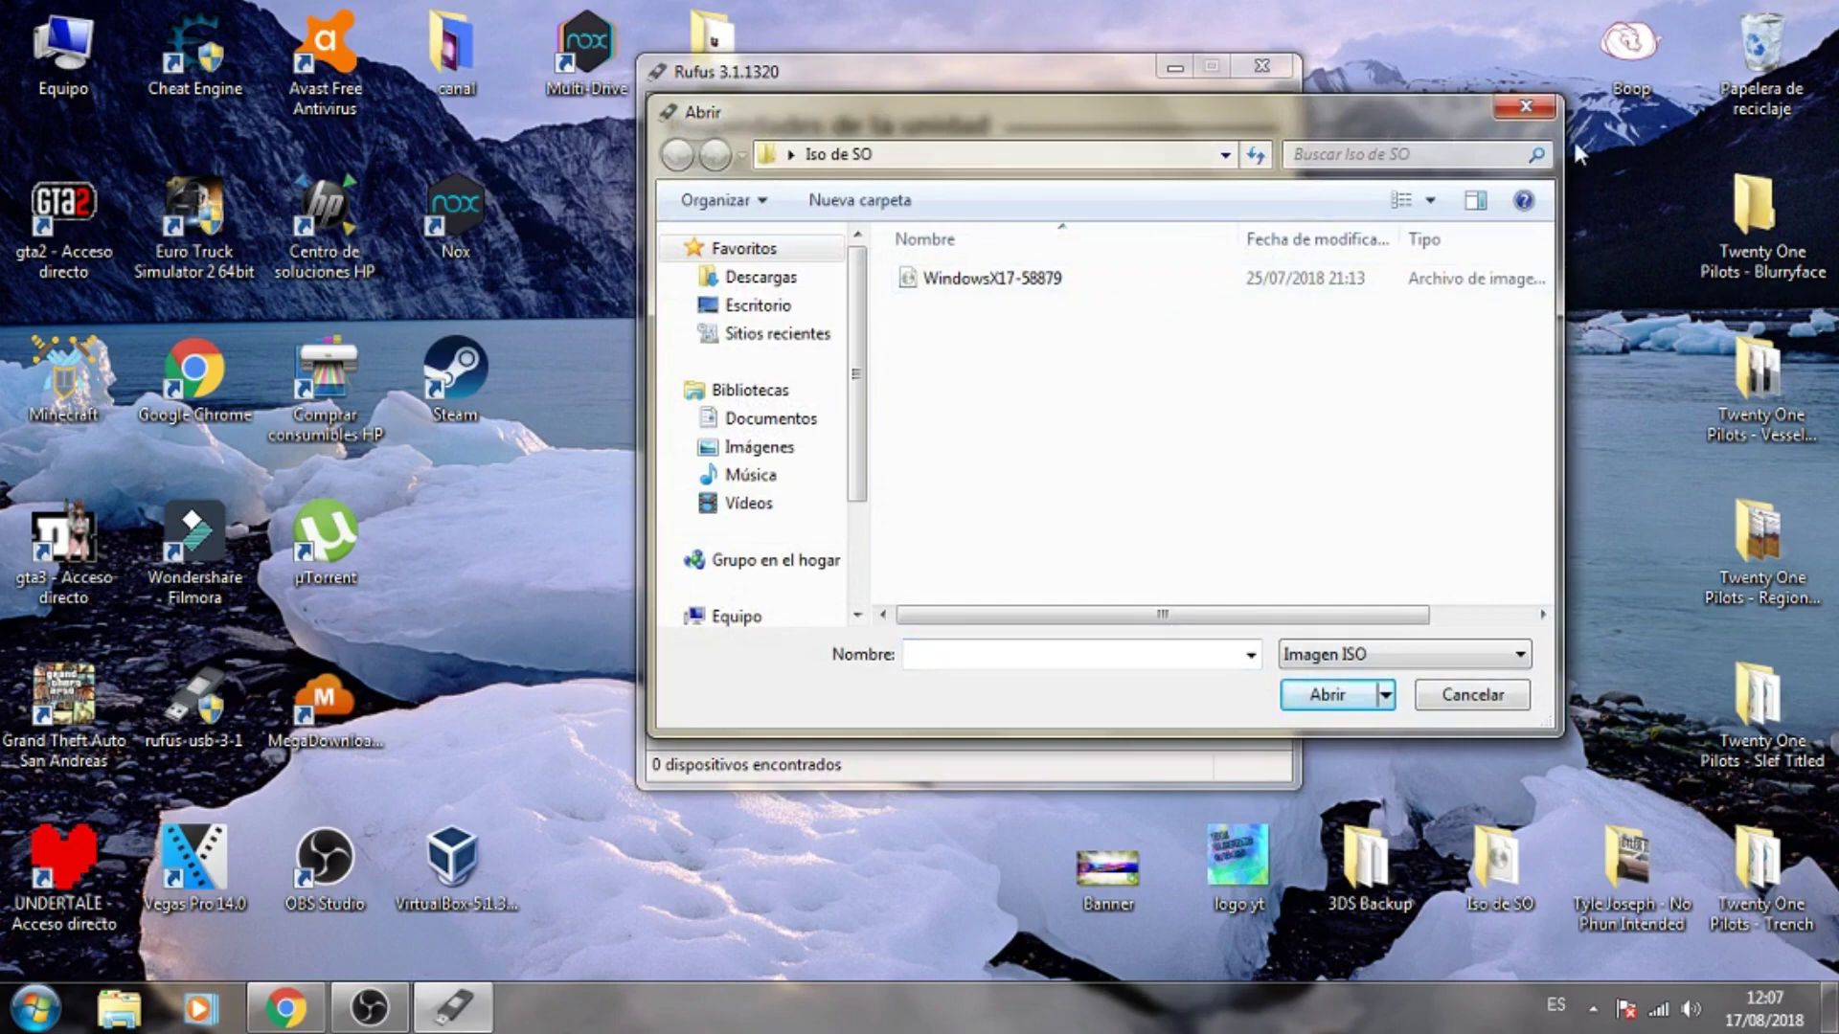
click(1529, 108)
click(1282, 71)
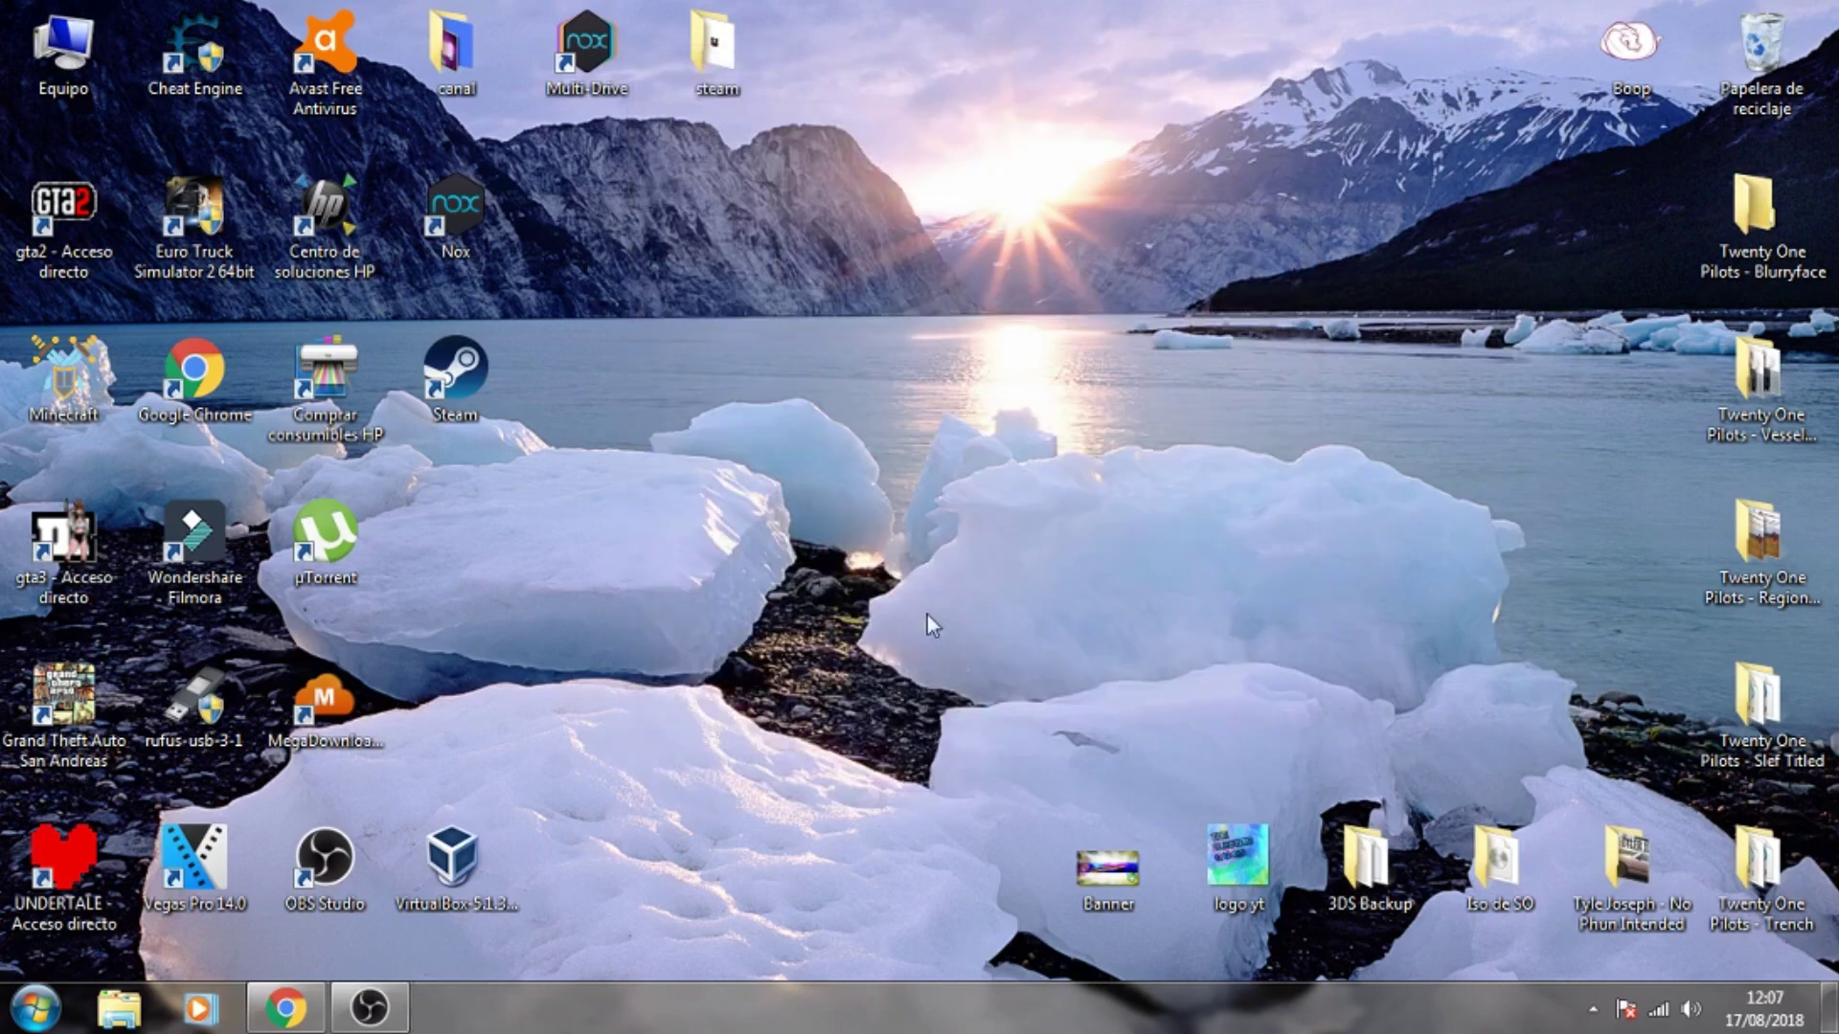
- Run the VirtualBox 5.1.38 installer from the desktop and allow it through the security warning
click(285, 1008)
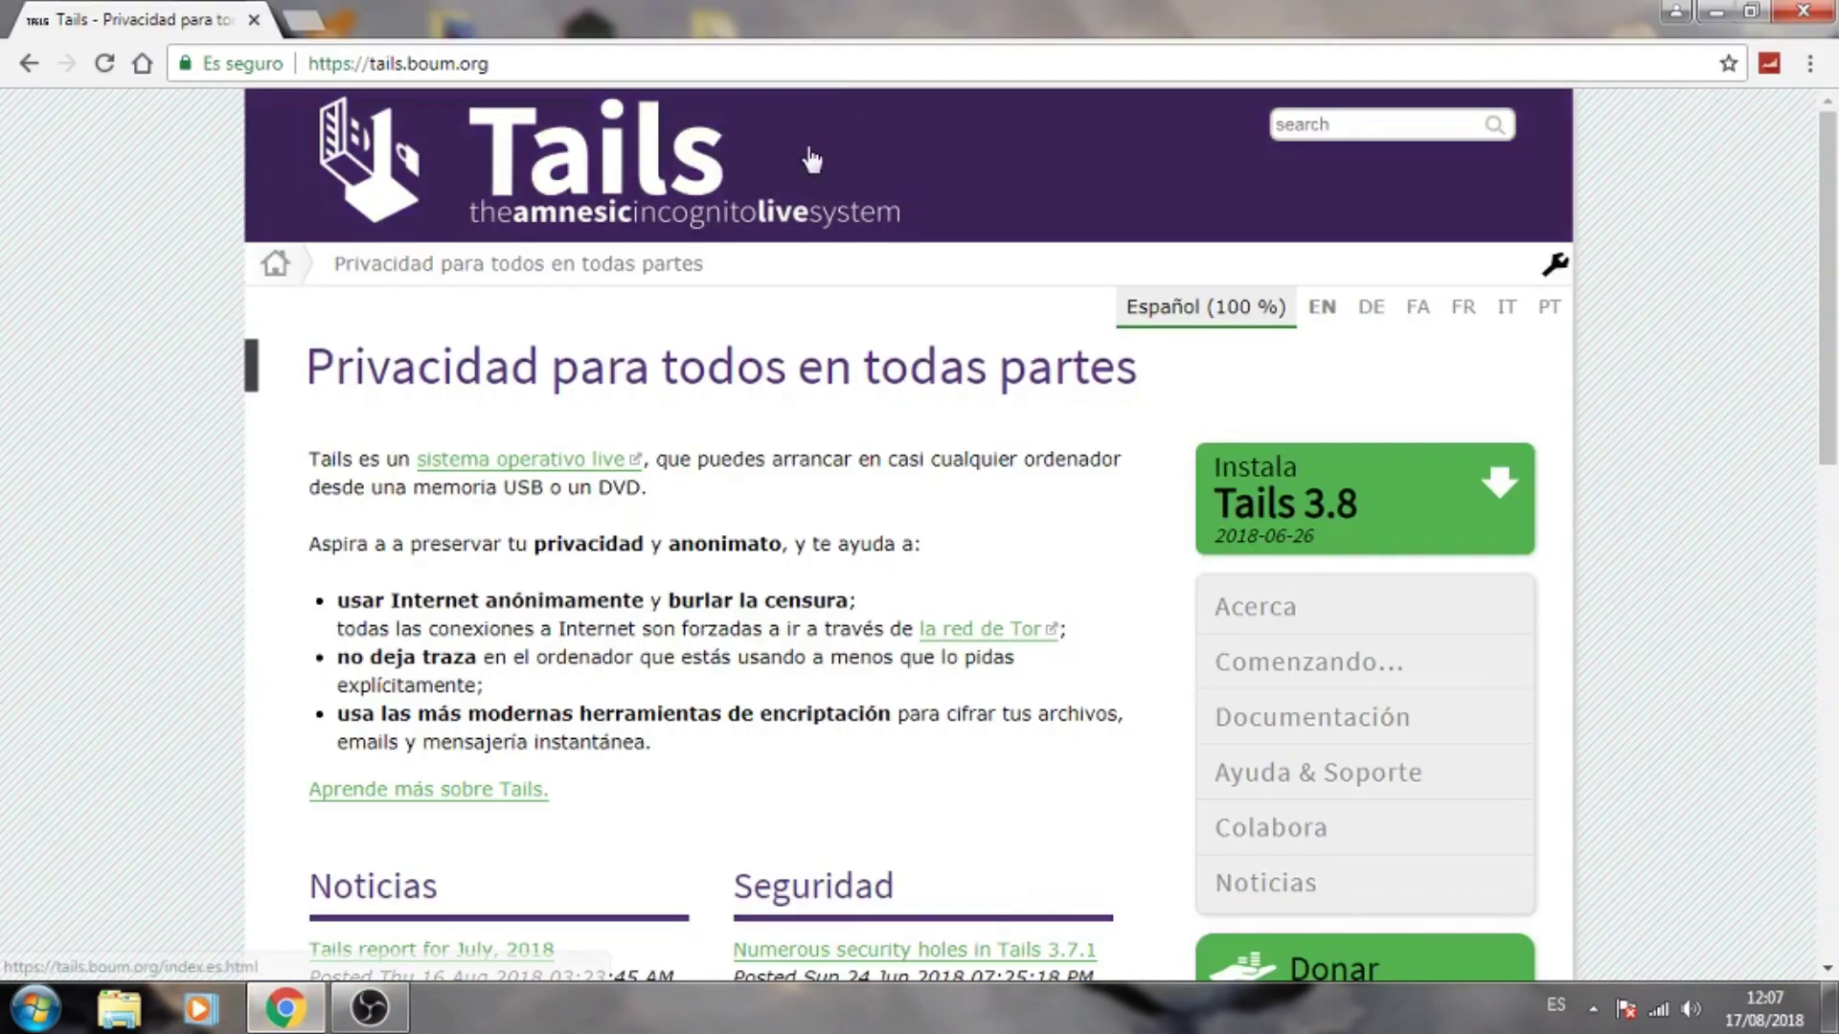
click(1708, 17)
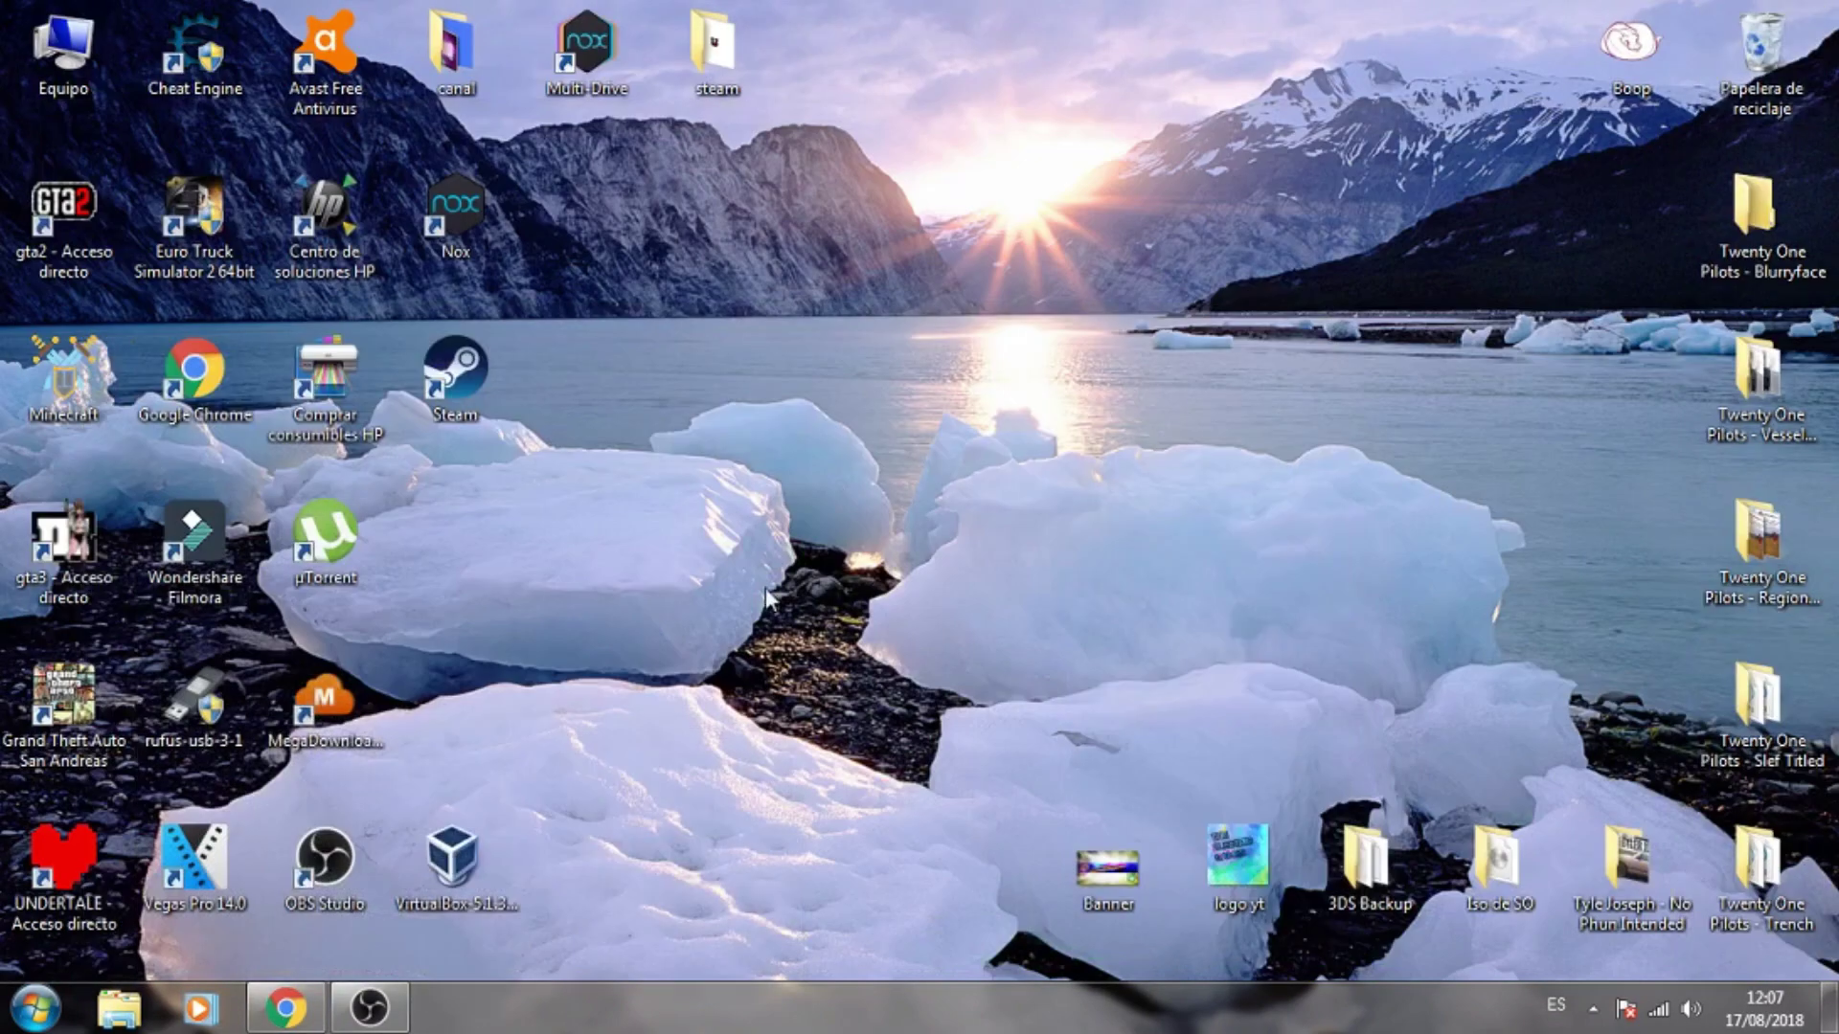
double_click(490, 899)
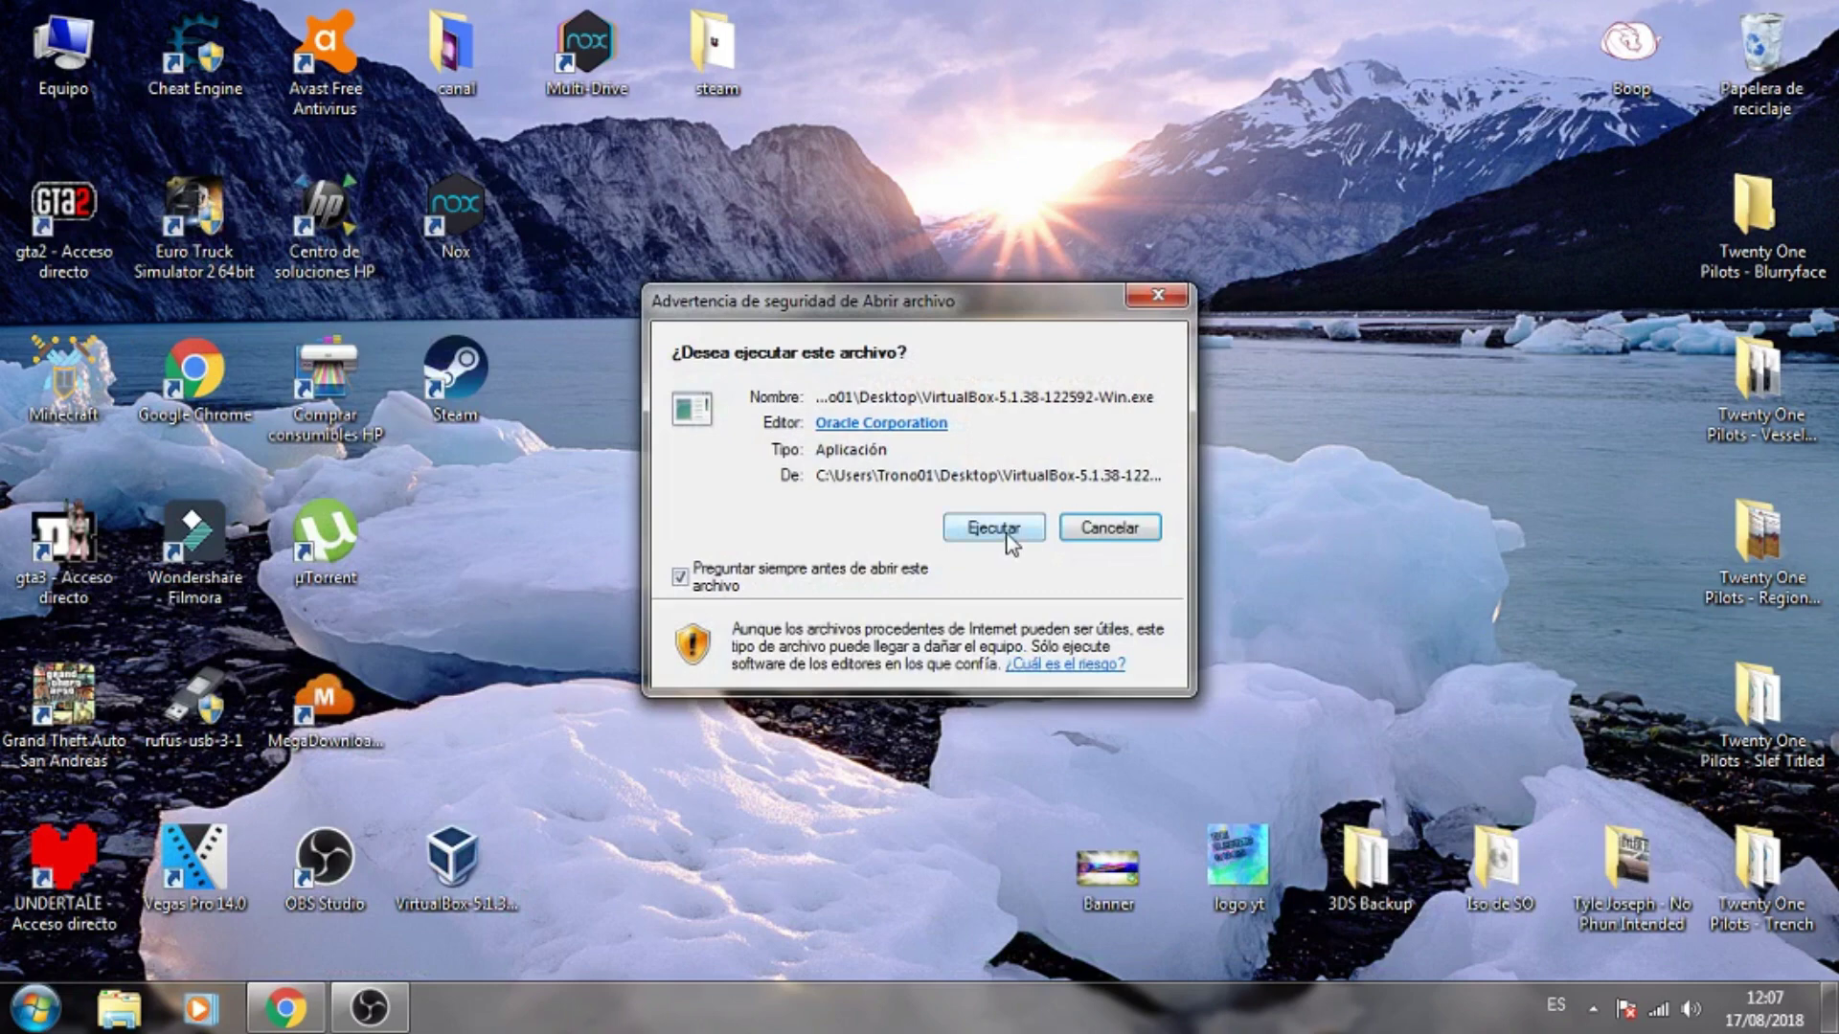
click(1007, 539)
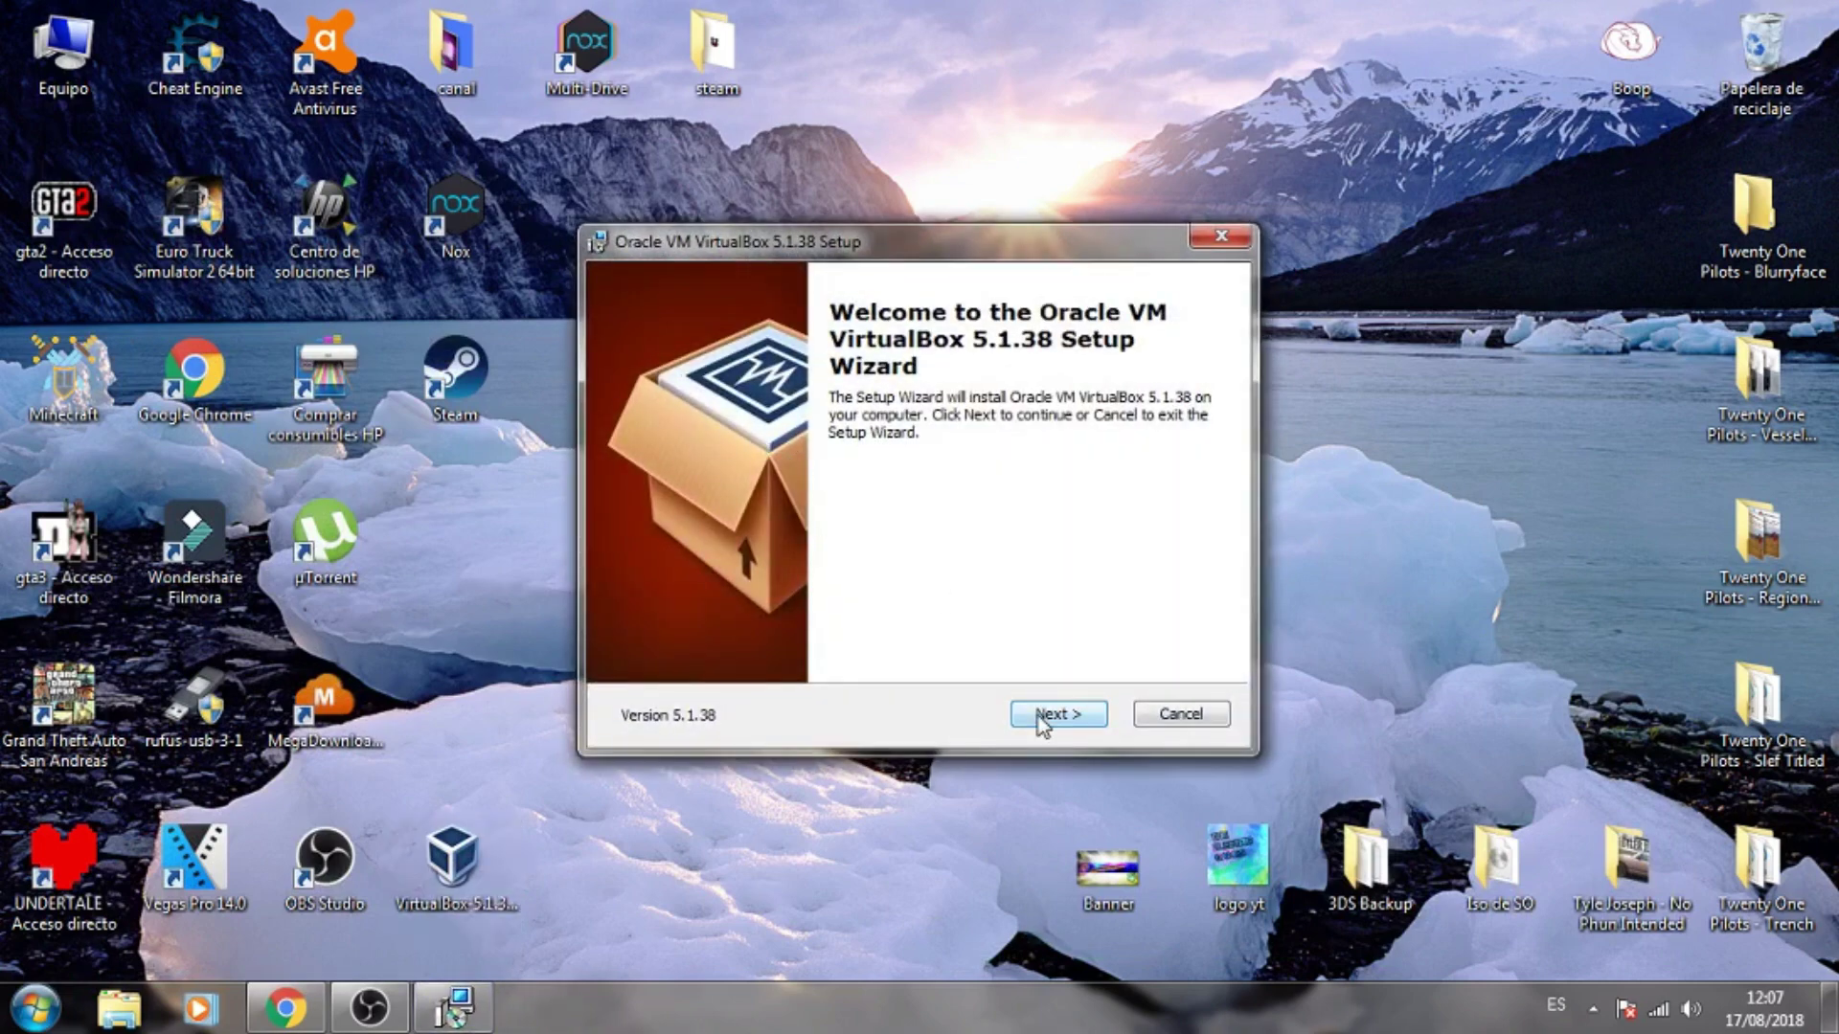
- Search the web for virtualbox in a new browser tab and open the official Oracle VM VirtualBox site
click(288, 1008)
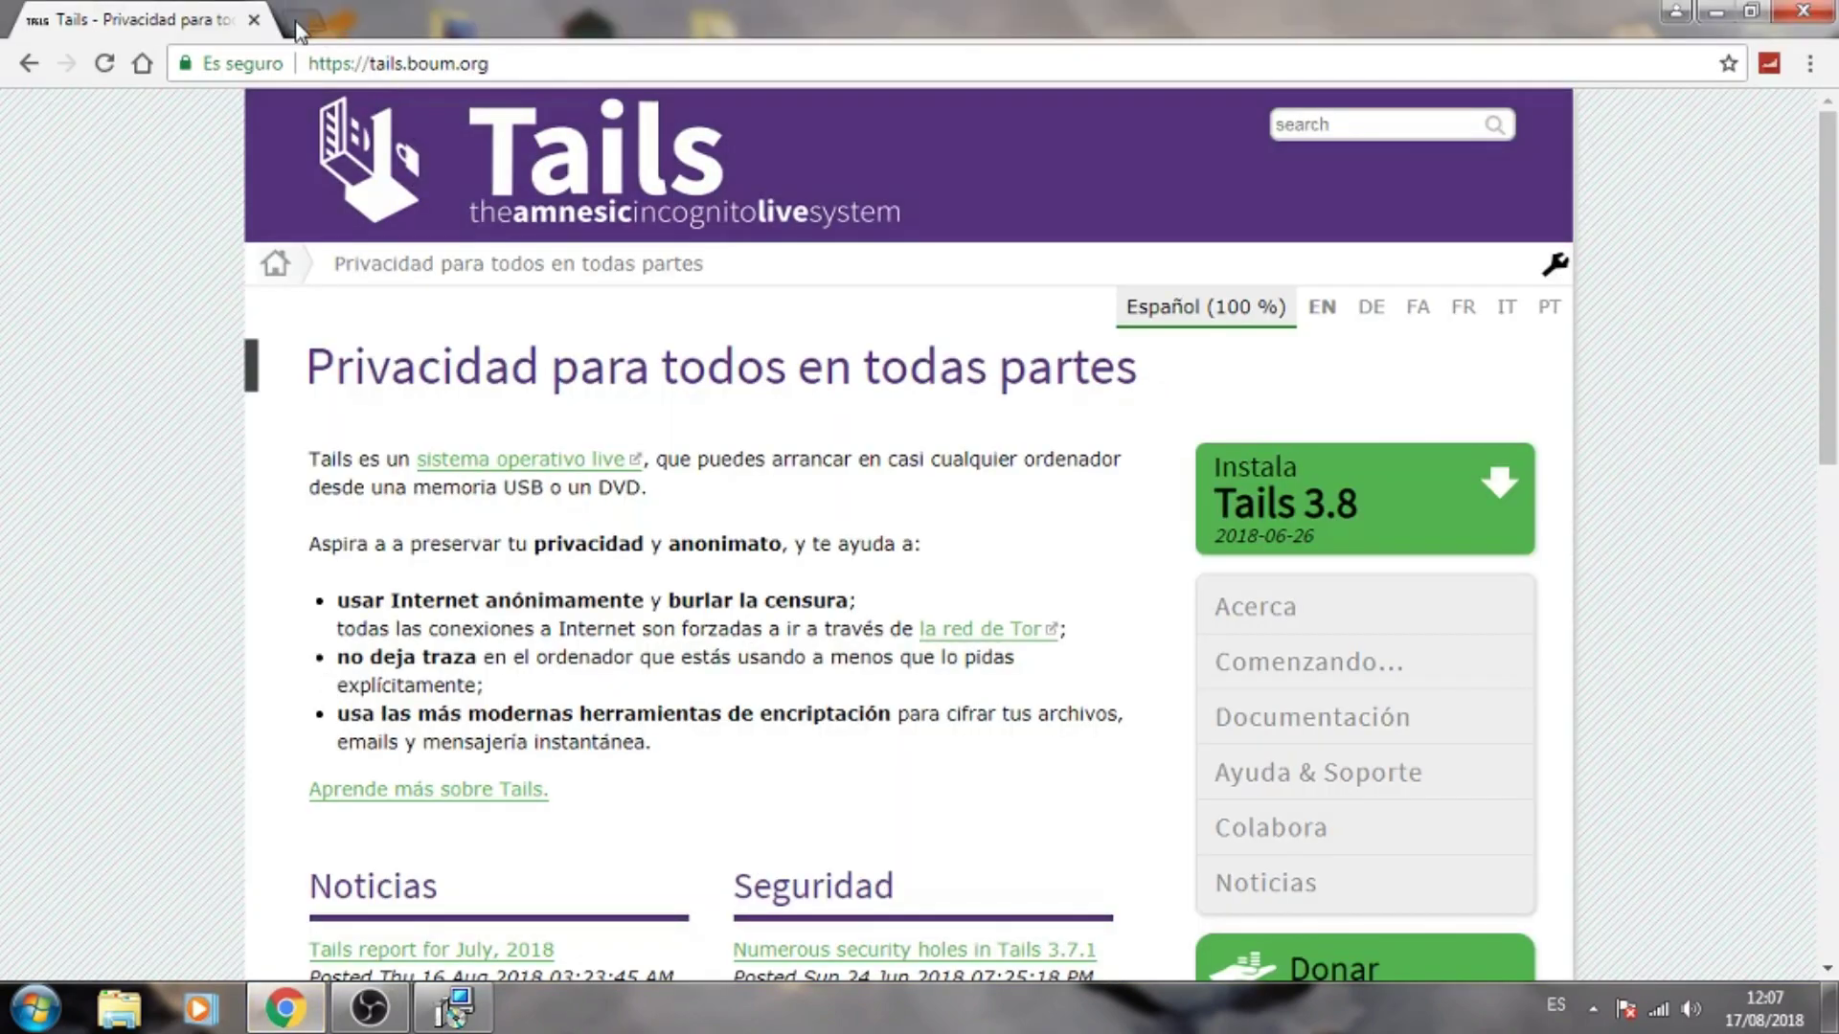
click(292, 21)
text(vi)
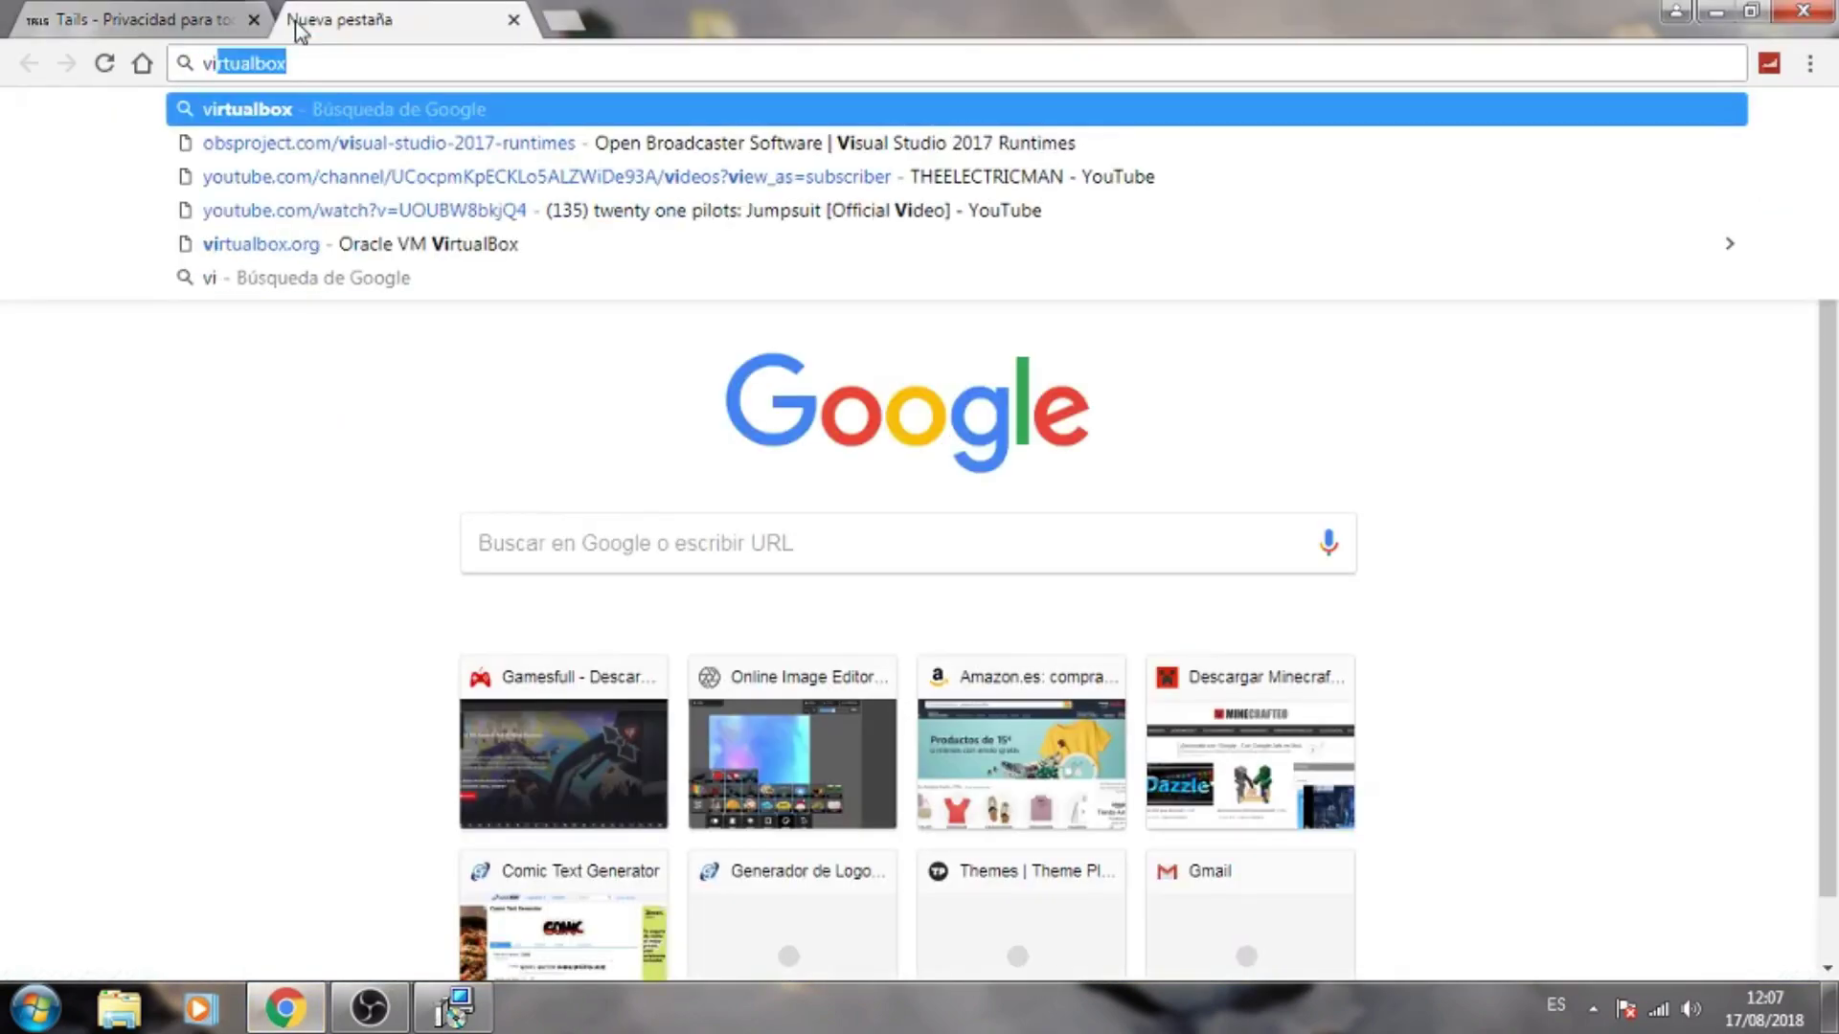
text(rtual)
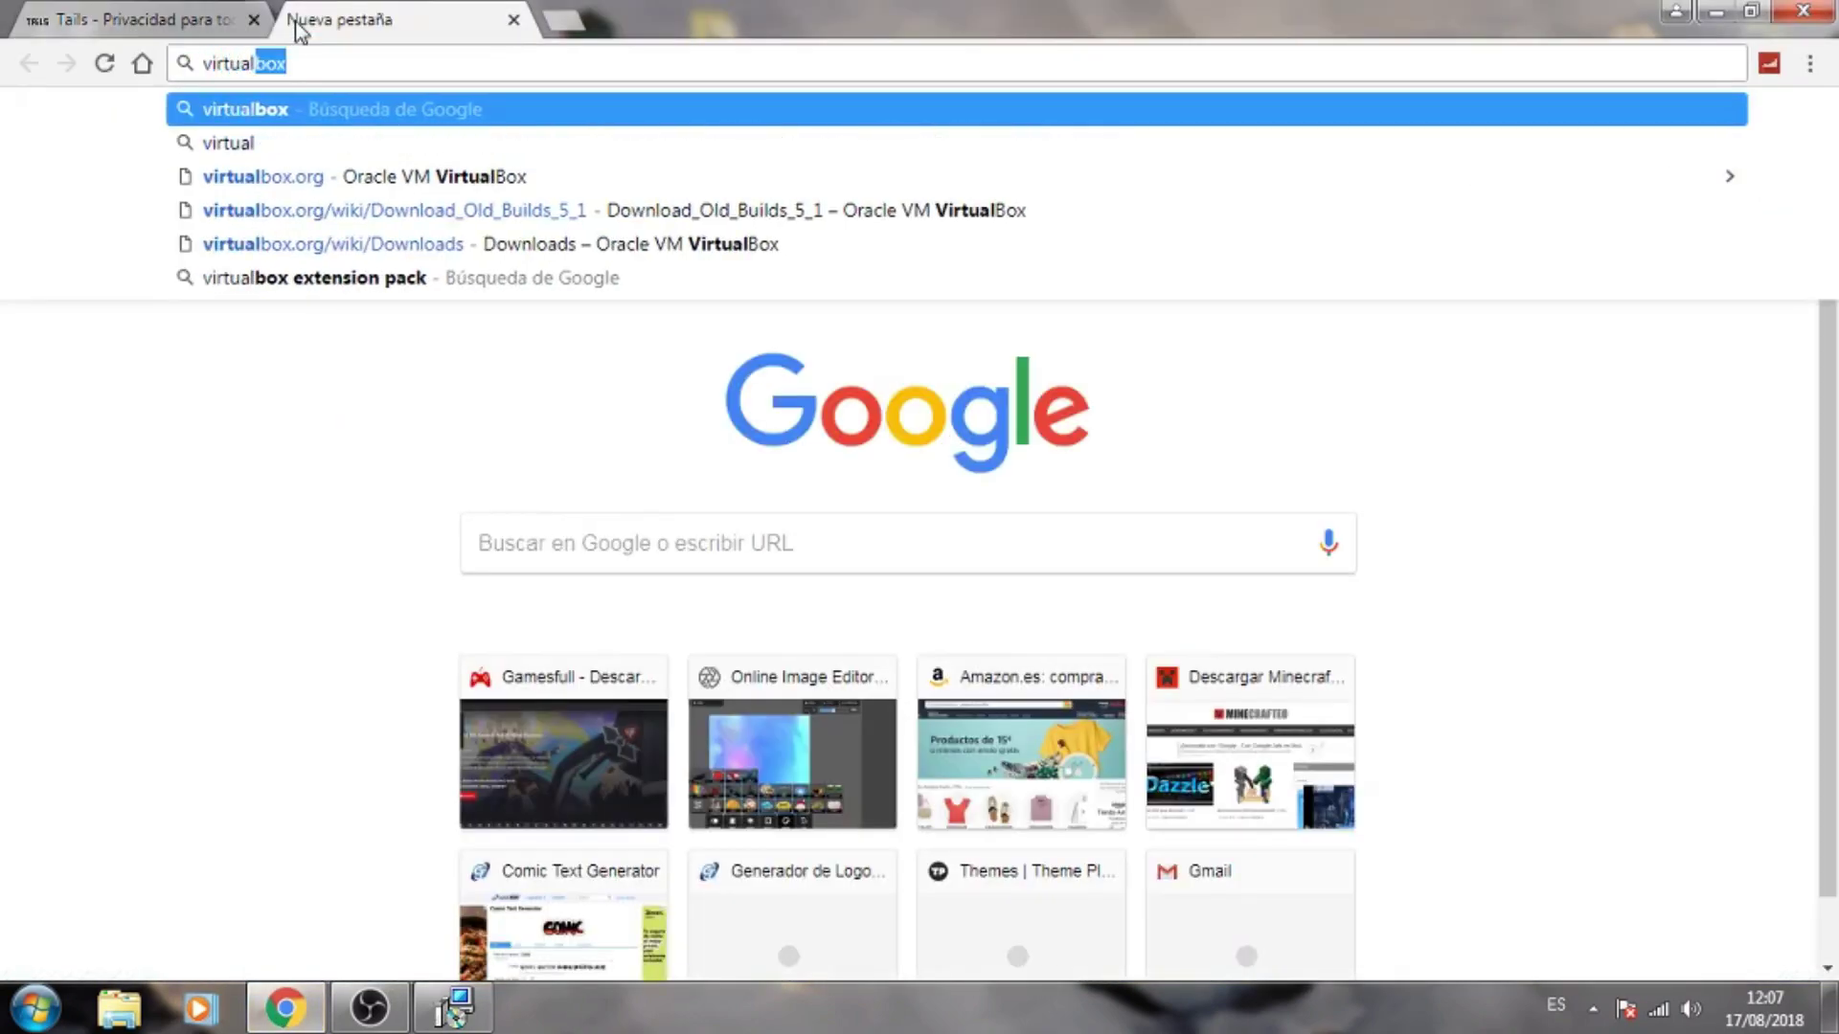
text(box)
key(Return)
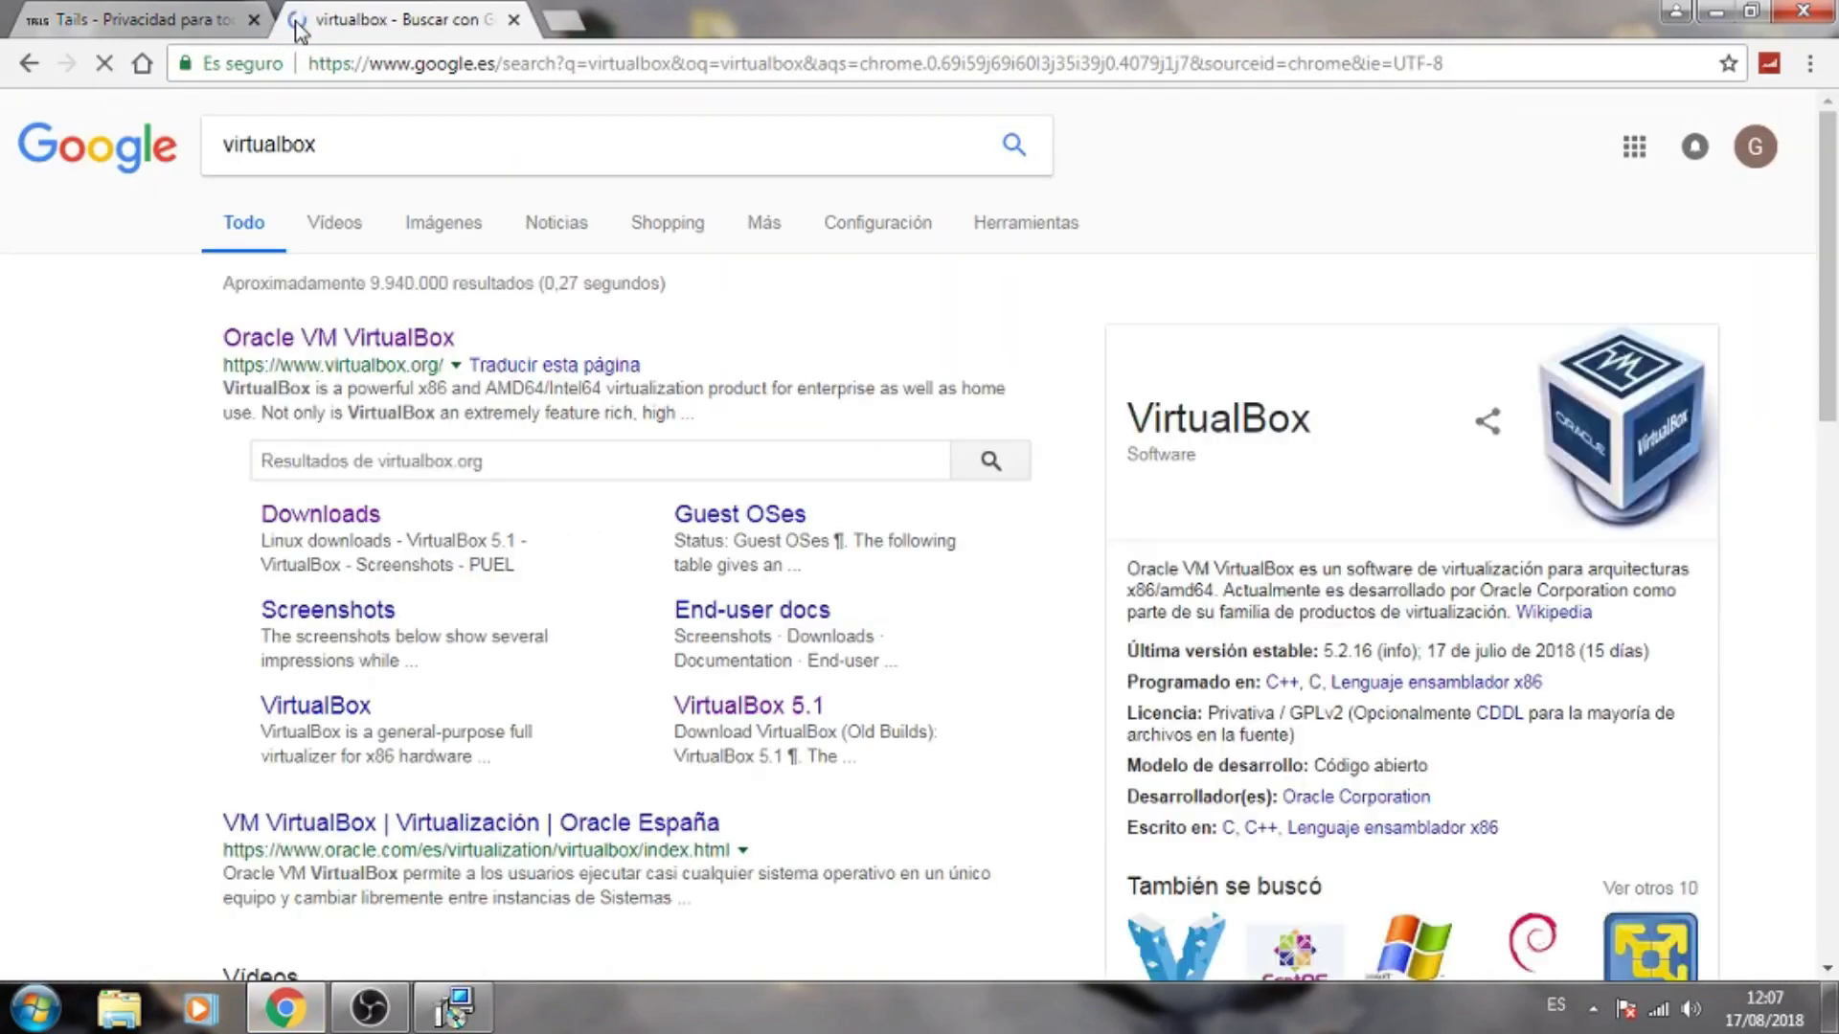
click(261, 335)
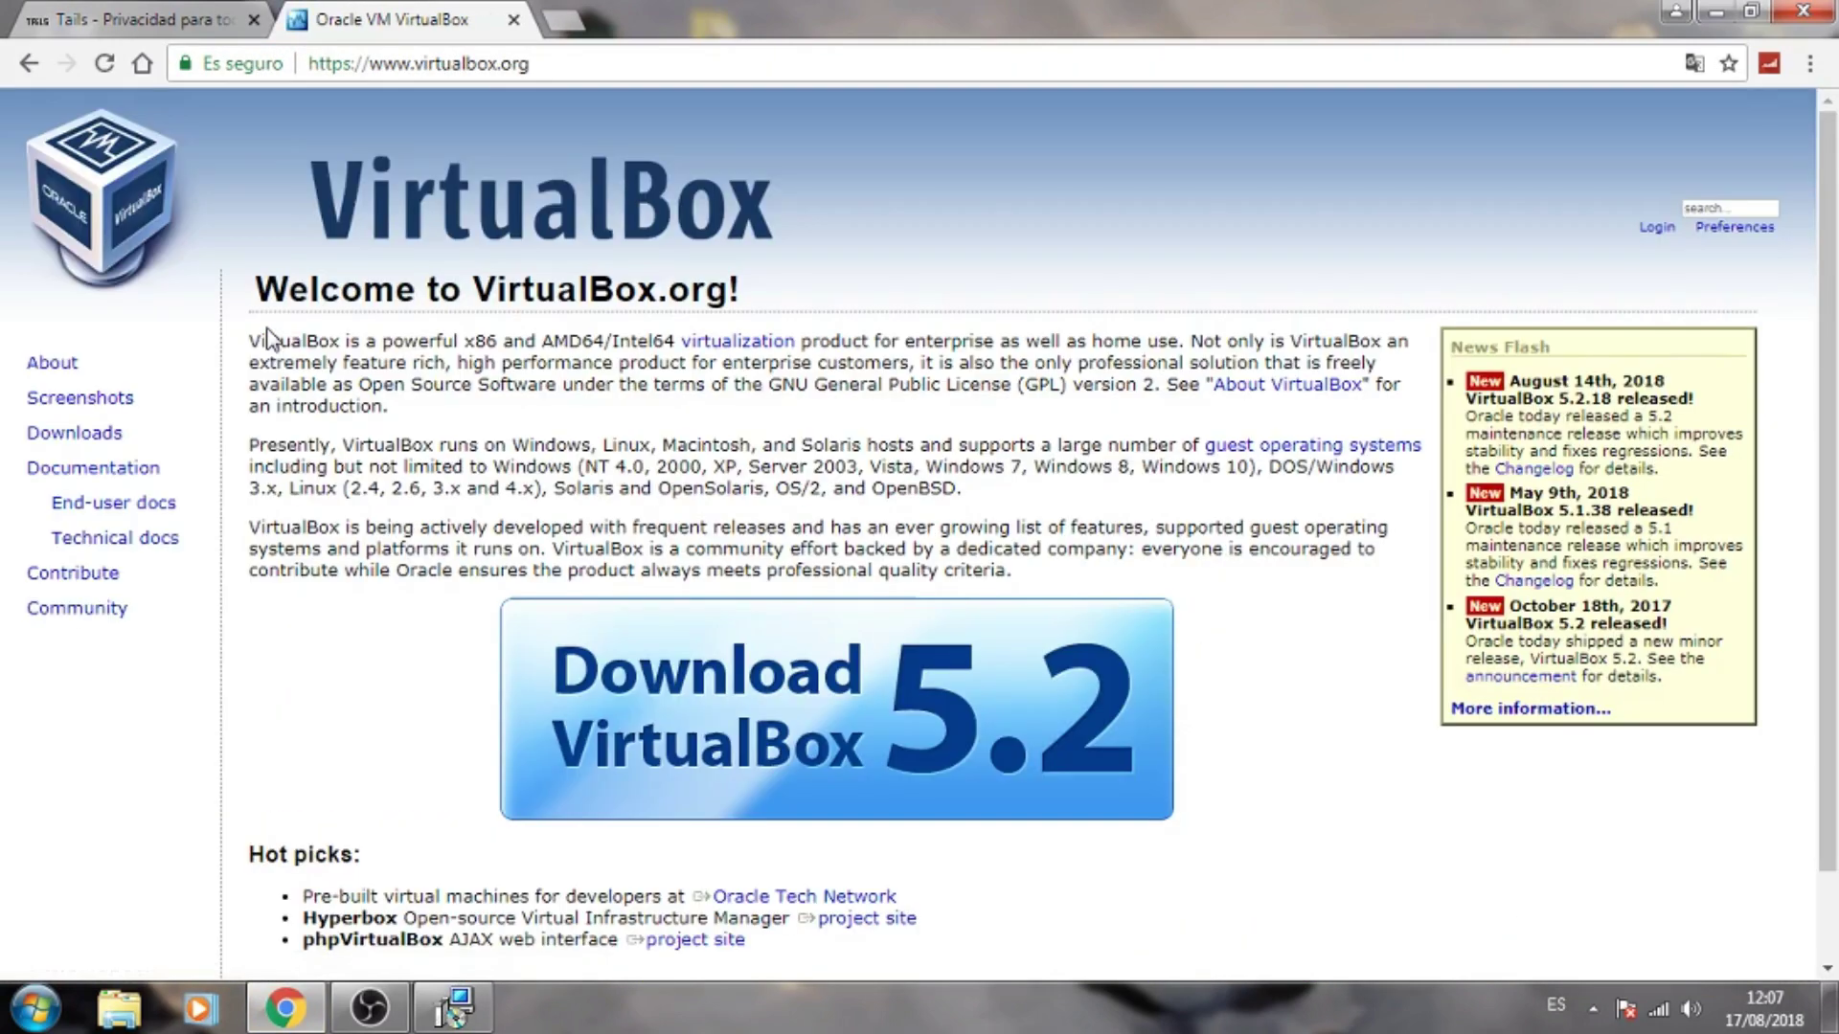
- Open the VirtualBox 5.1 builds page from the site's downloads section
scroll(772, 573, down, 1)
click(74, 332)
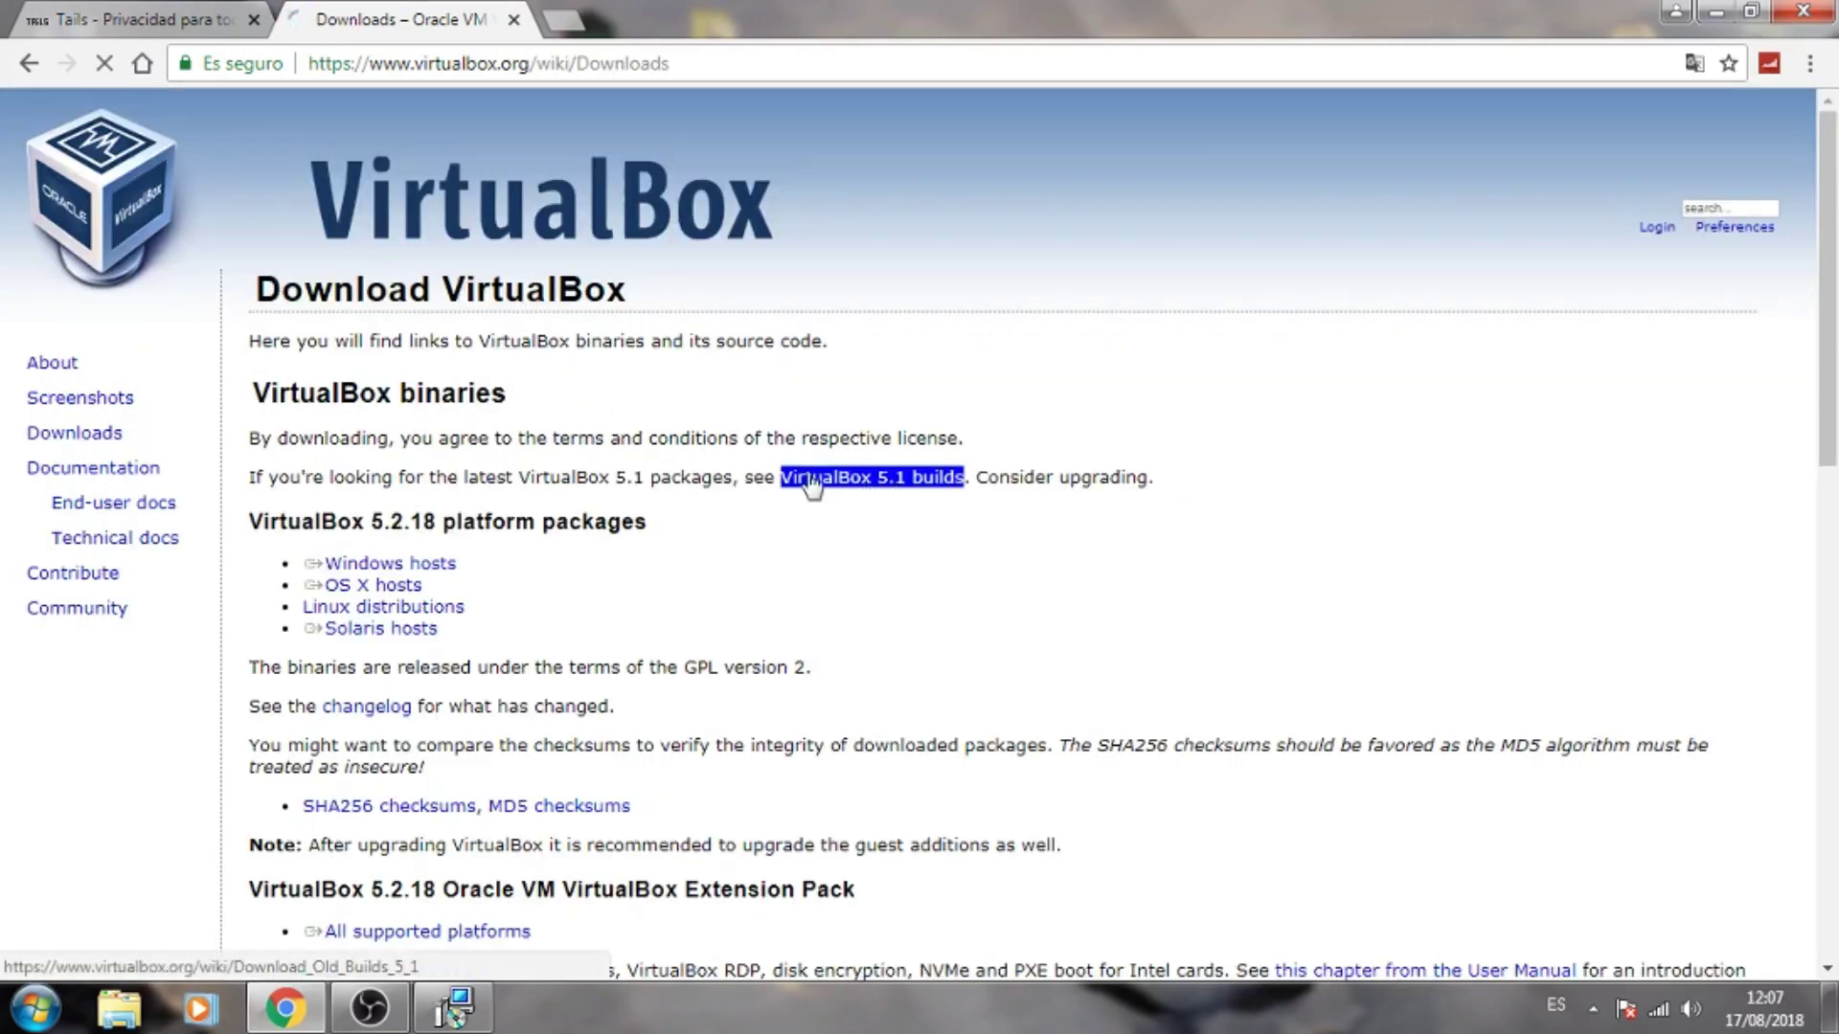
click(899, 486)
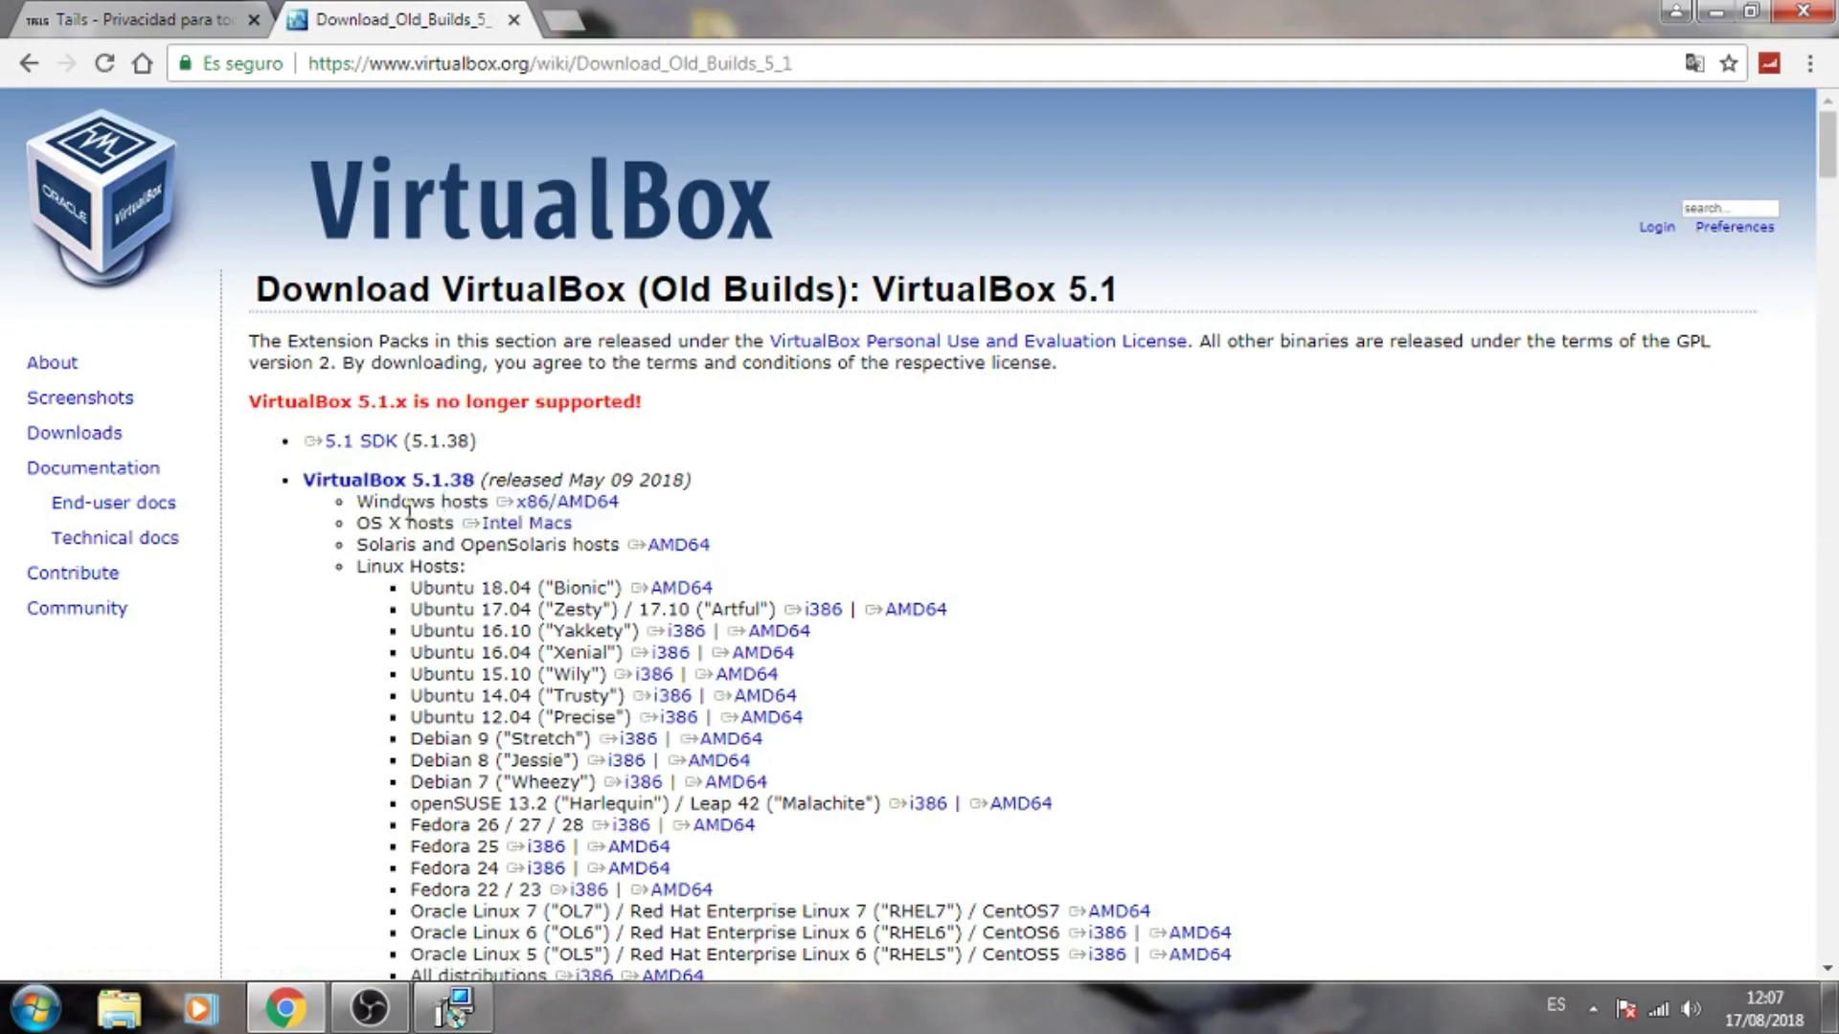
- Look through the VirtualBox 5.1 builds and their host packages, close that page and minimize the browser
scroll(409, 553, down, 8)
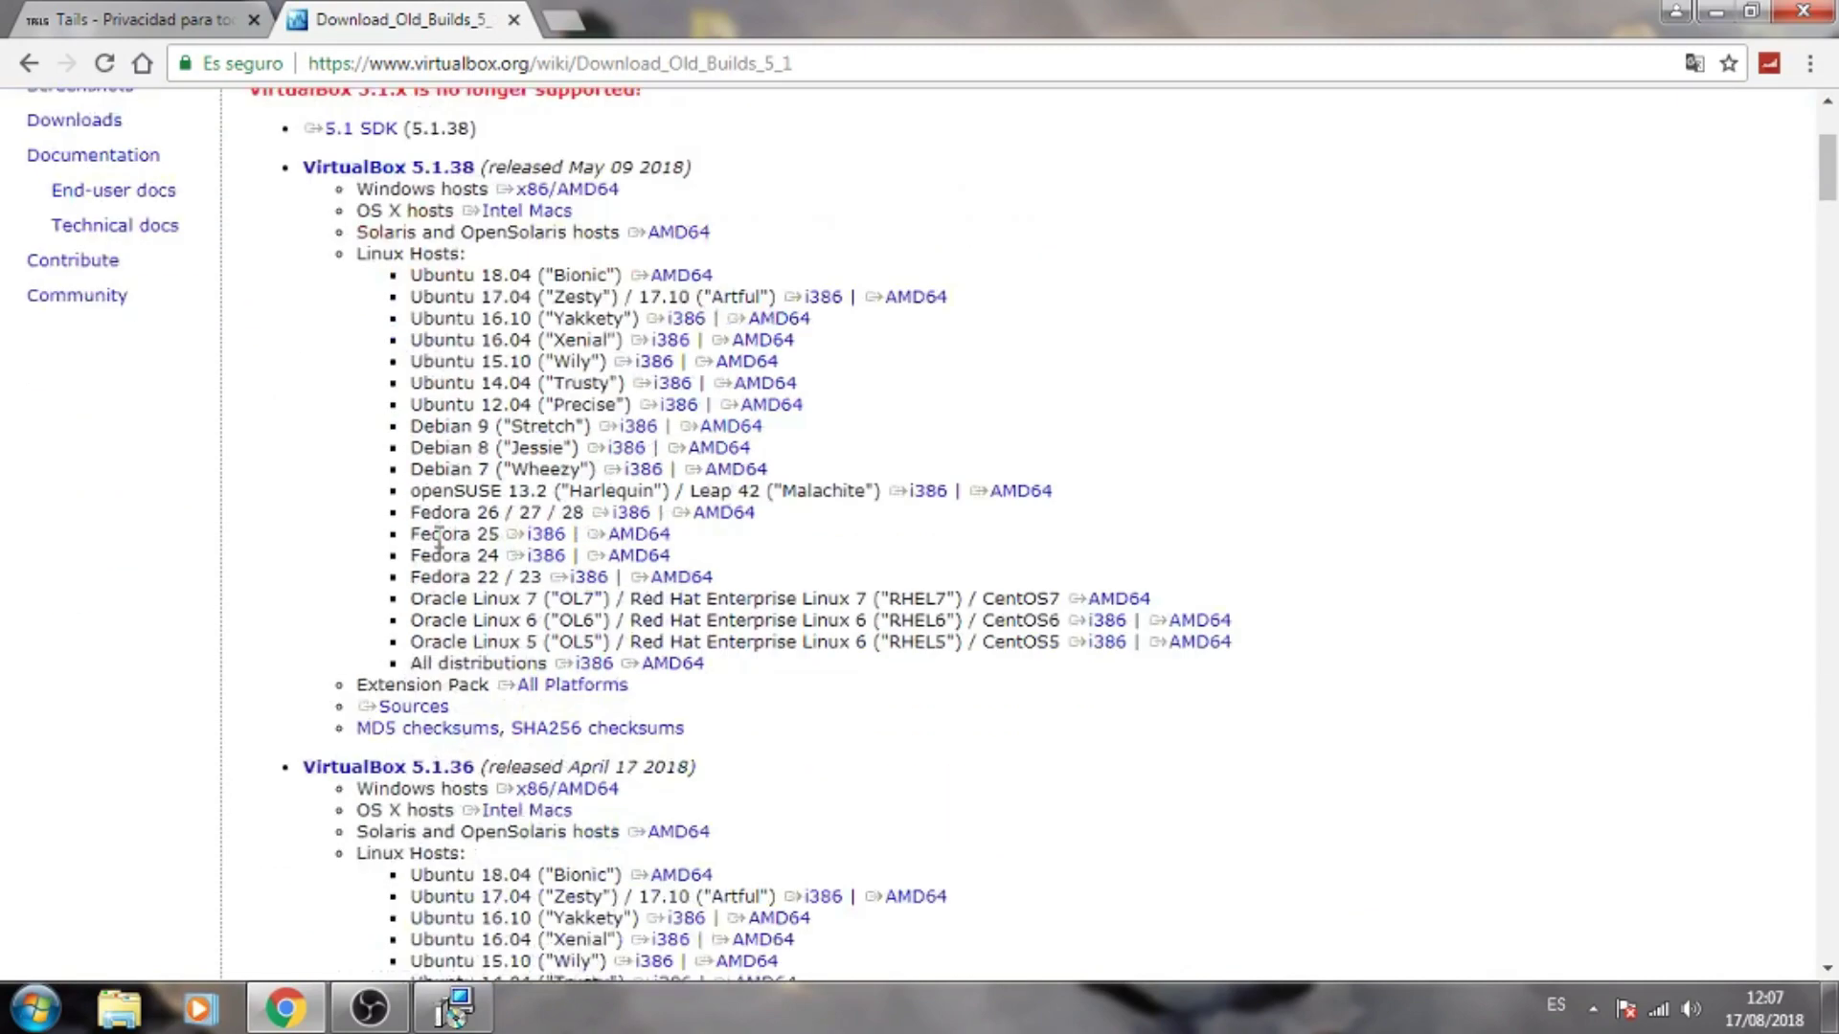
scroll(507, 288, up, 3)
double_click(535, 329)
click(343, 216)
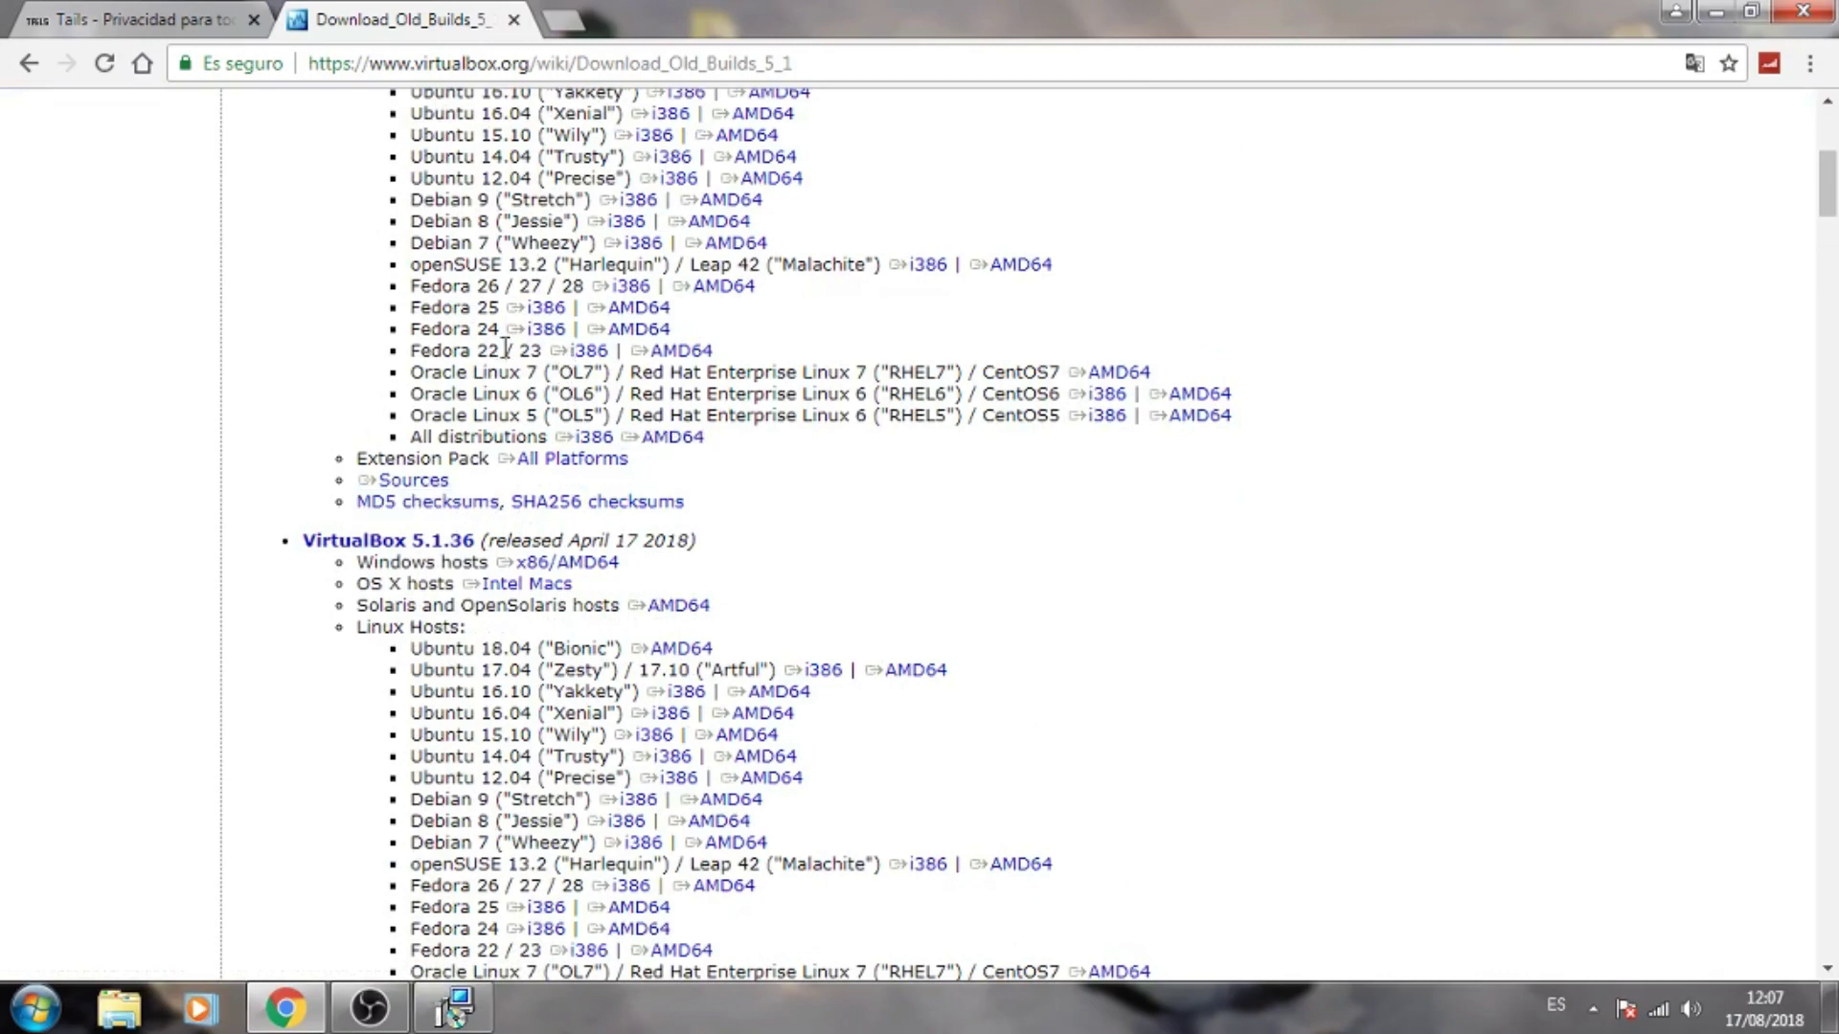
scroll(505, 345, up, 5)
click(513, 20)
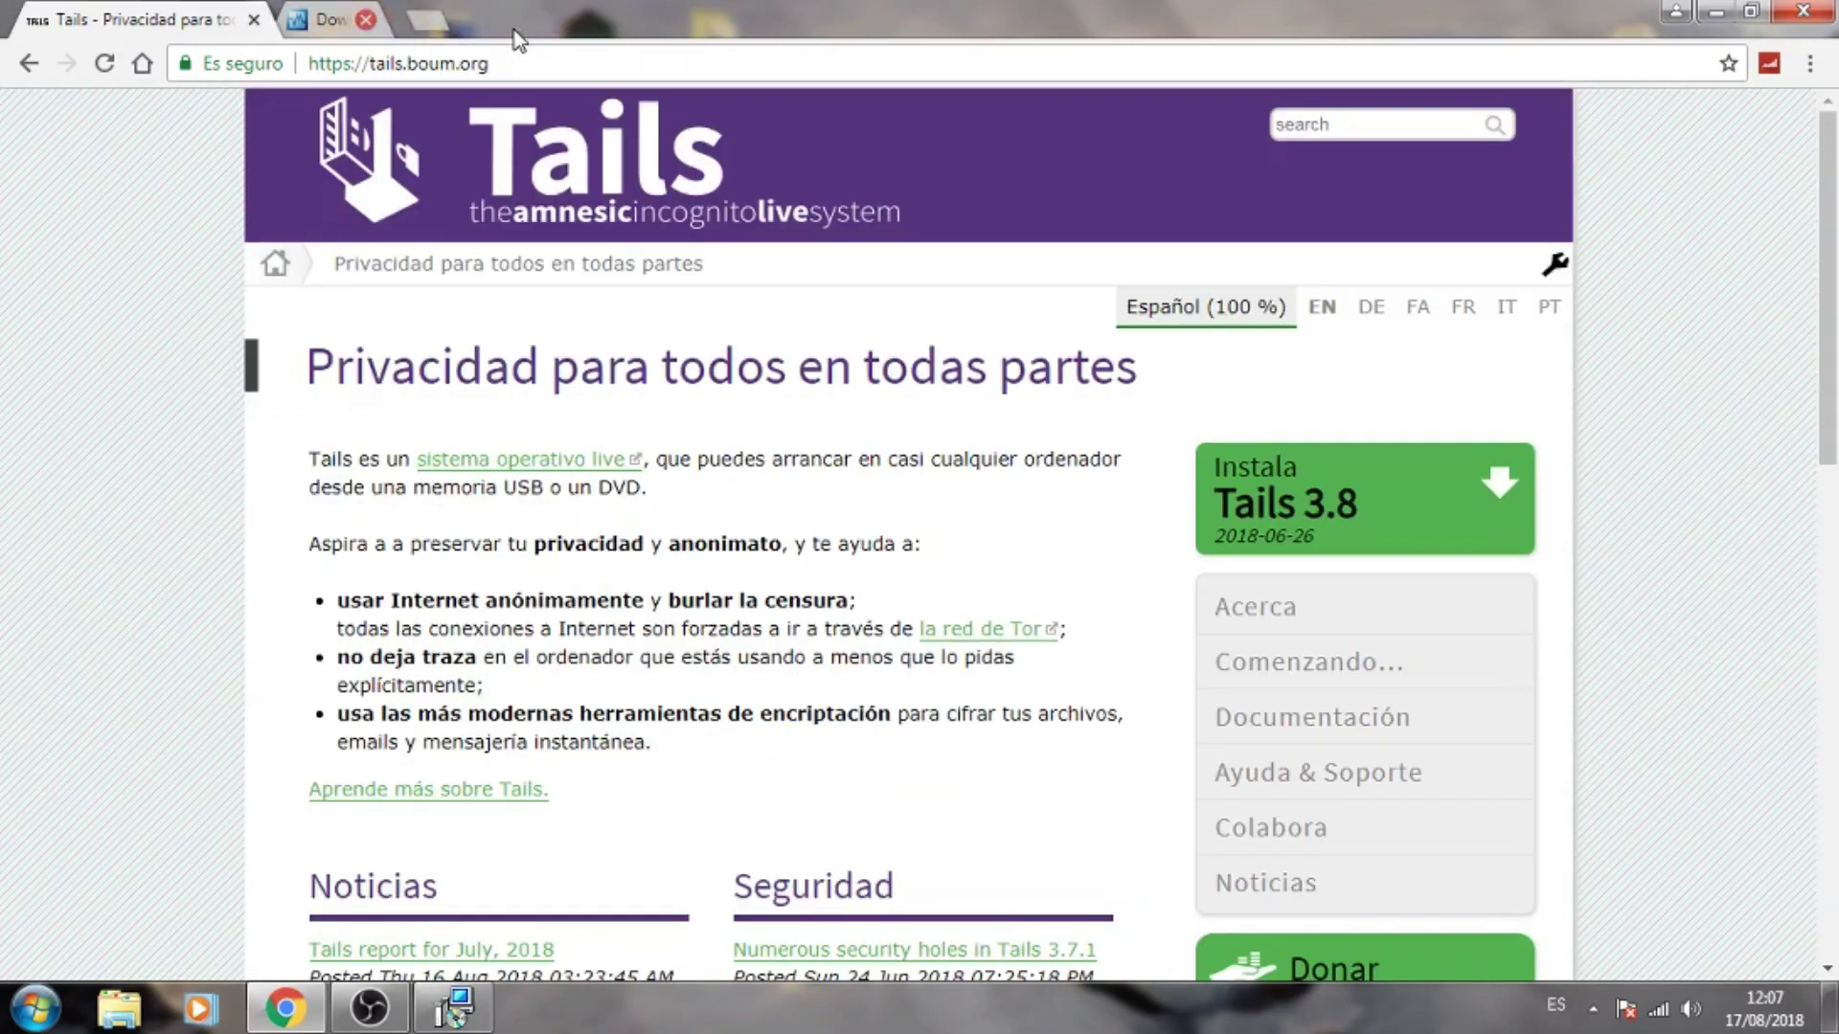
click(1716, 12)
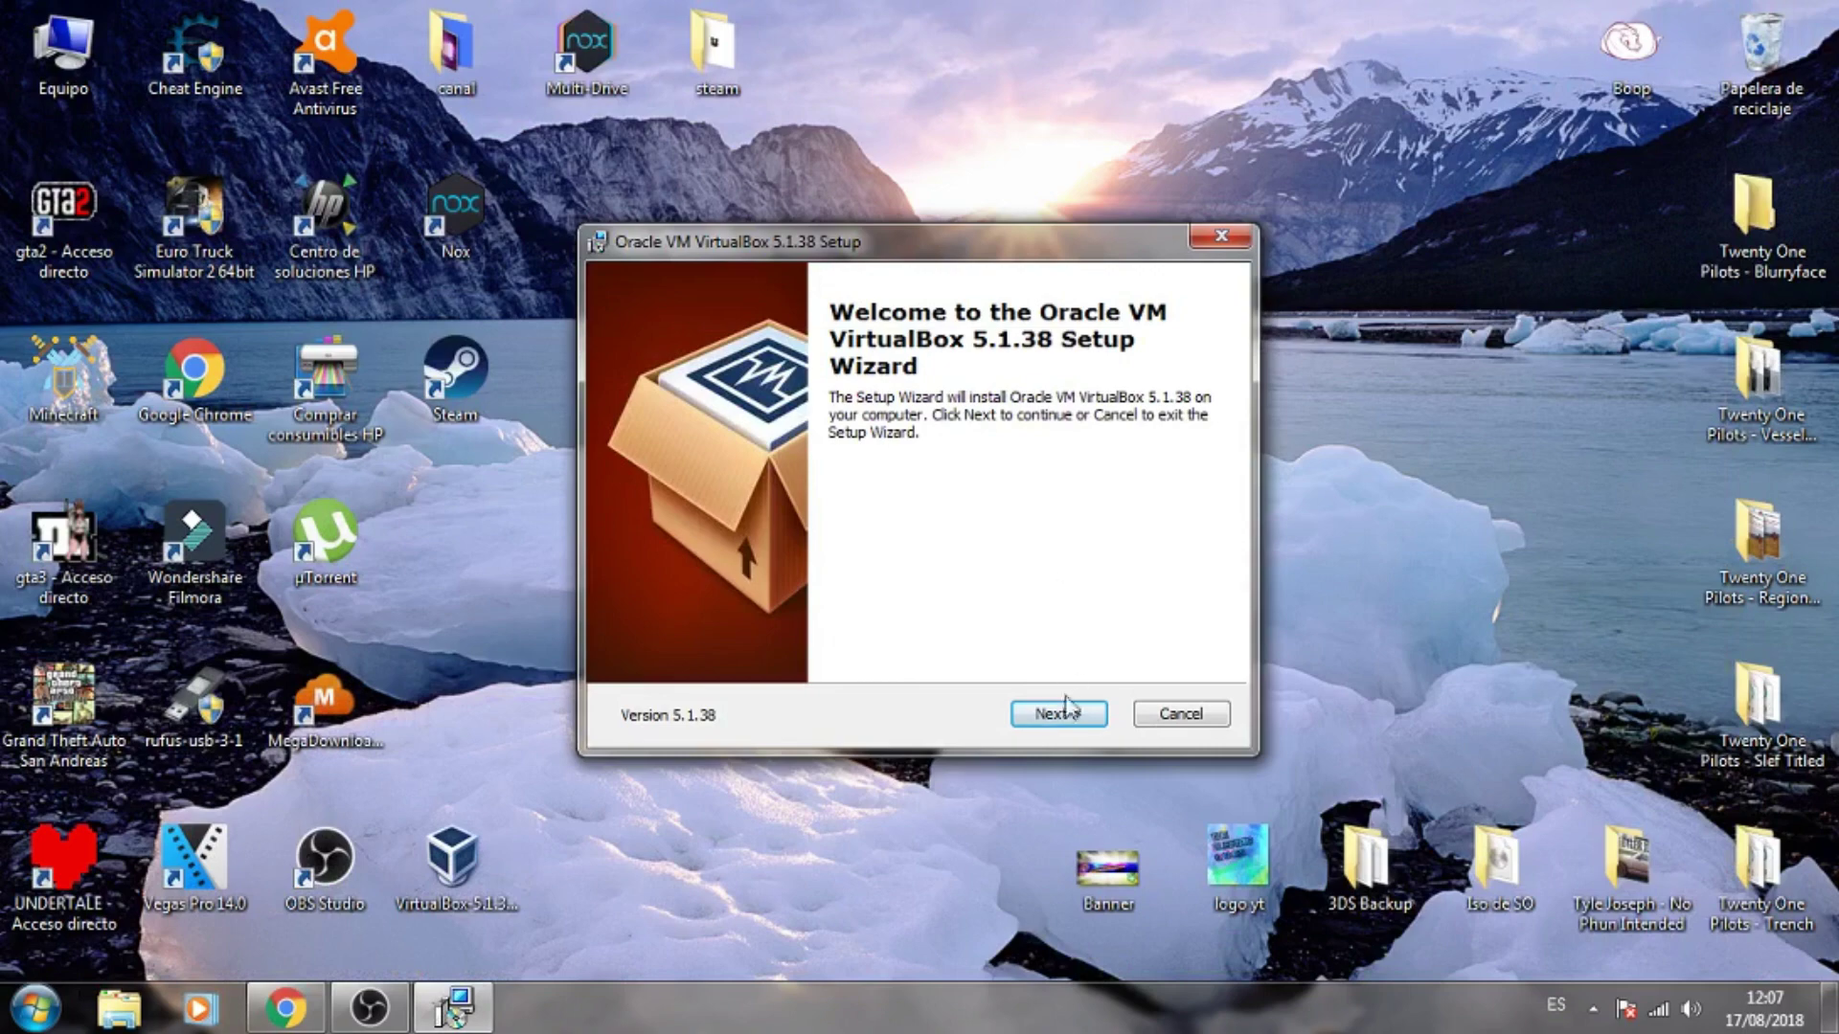
- Go through the VirtualBox features in the setup wizard's custom setup and accept the default feature selection
click(1067, 716)
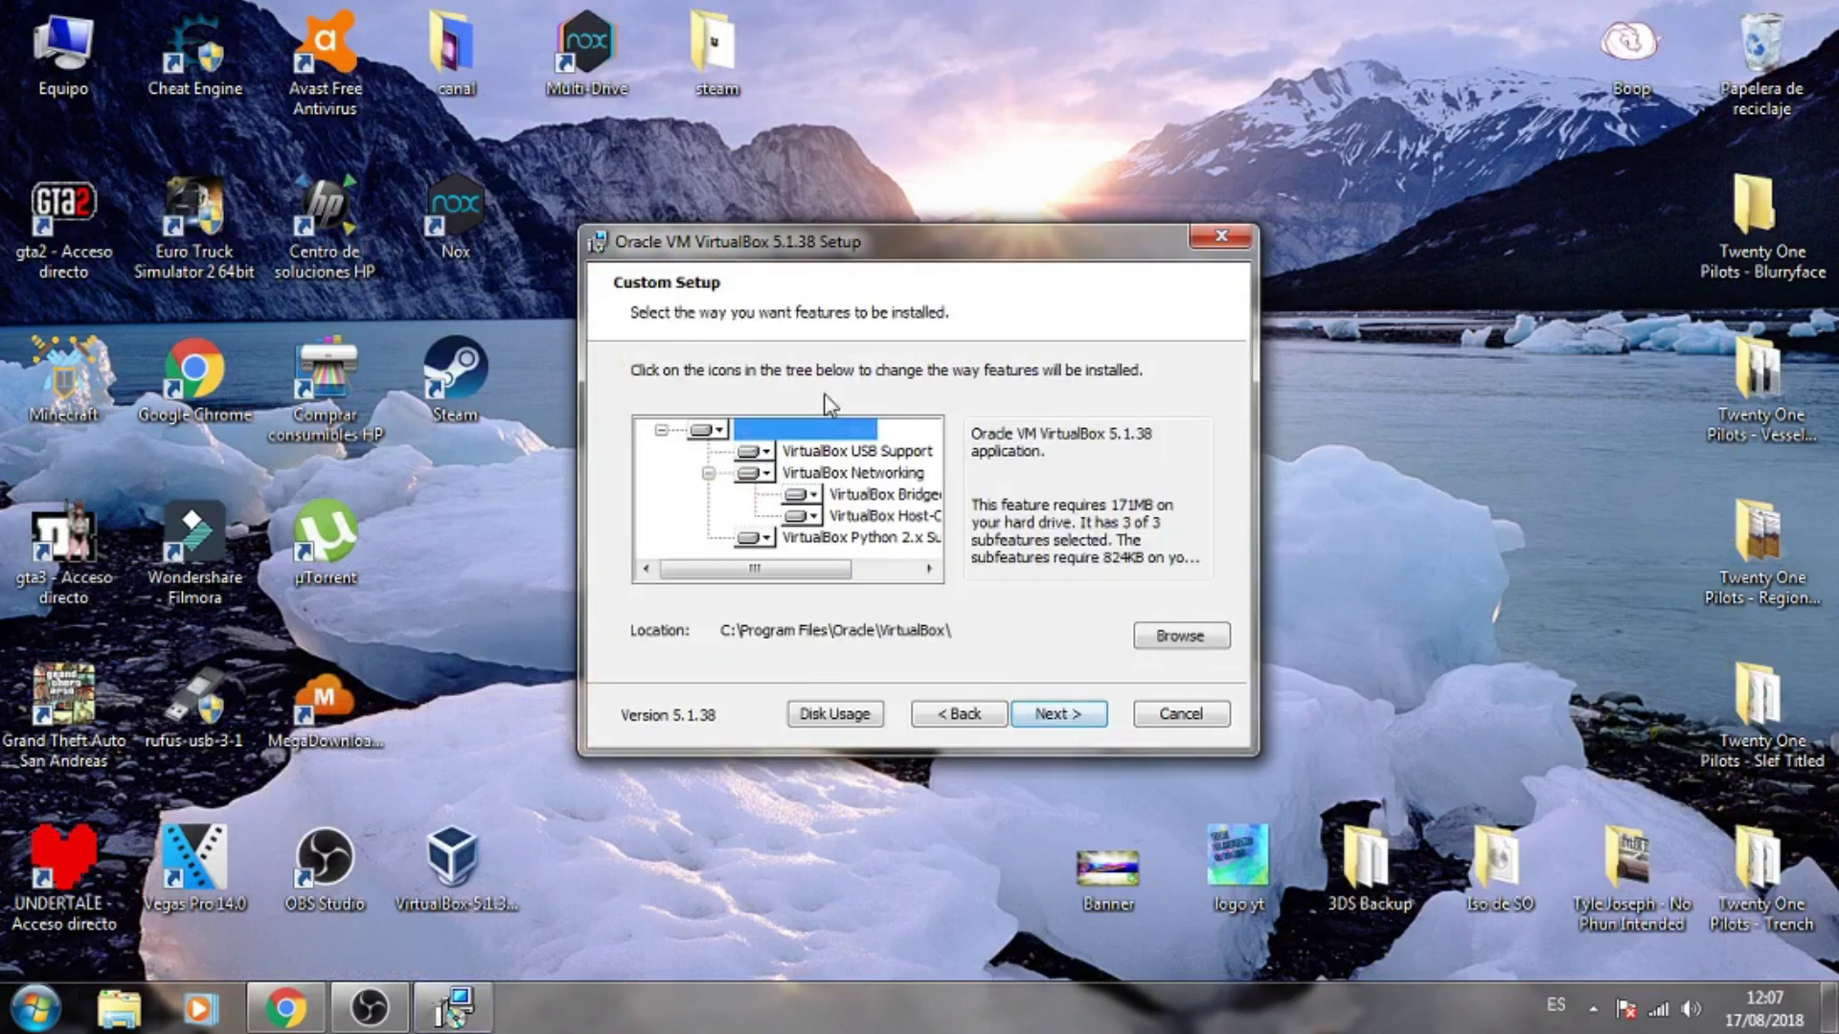
click(832, 451)
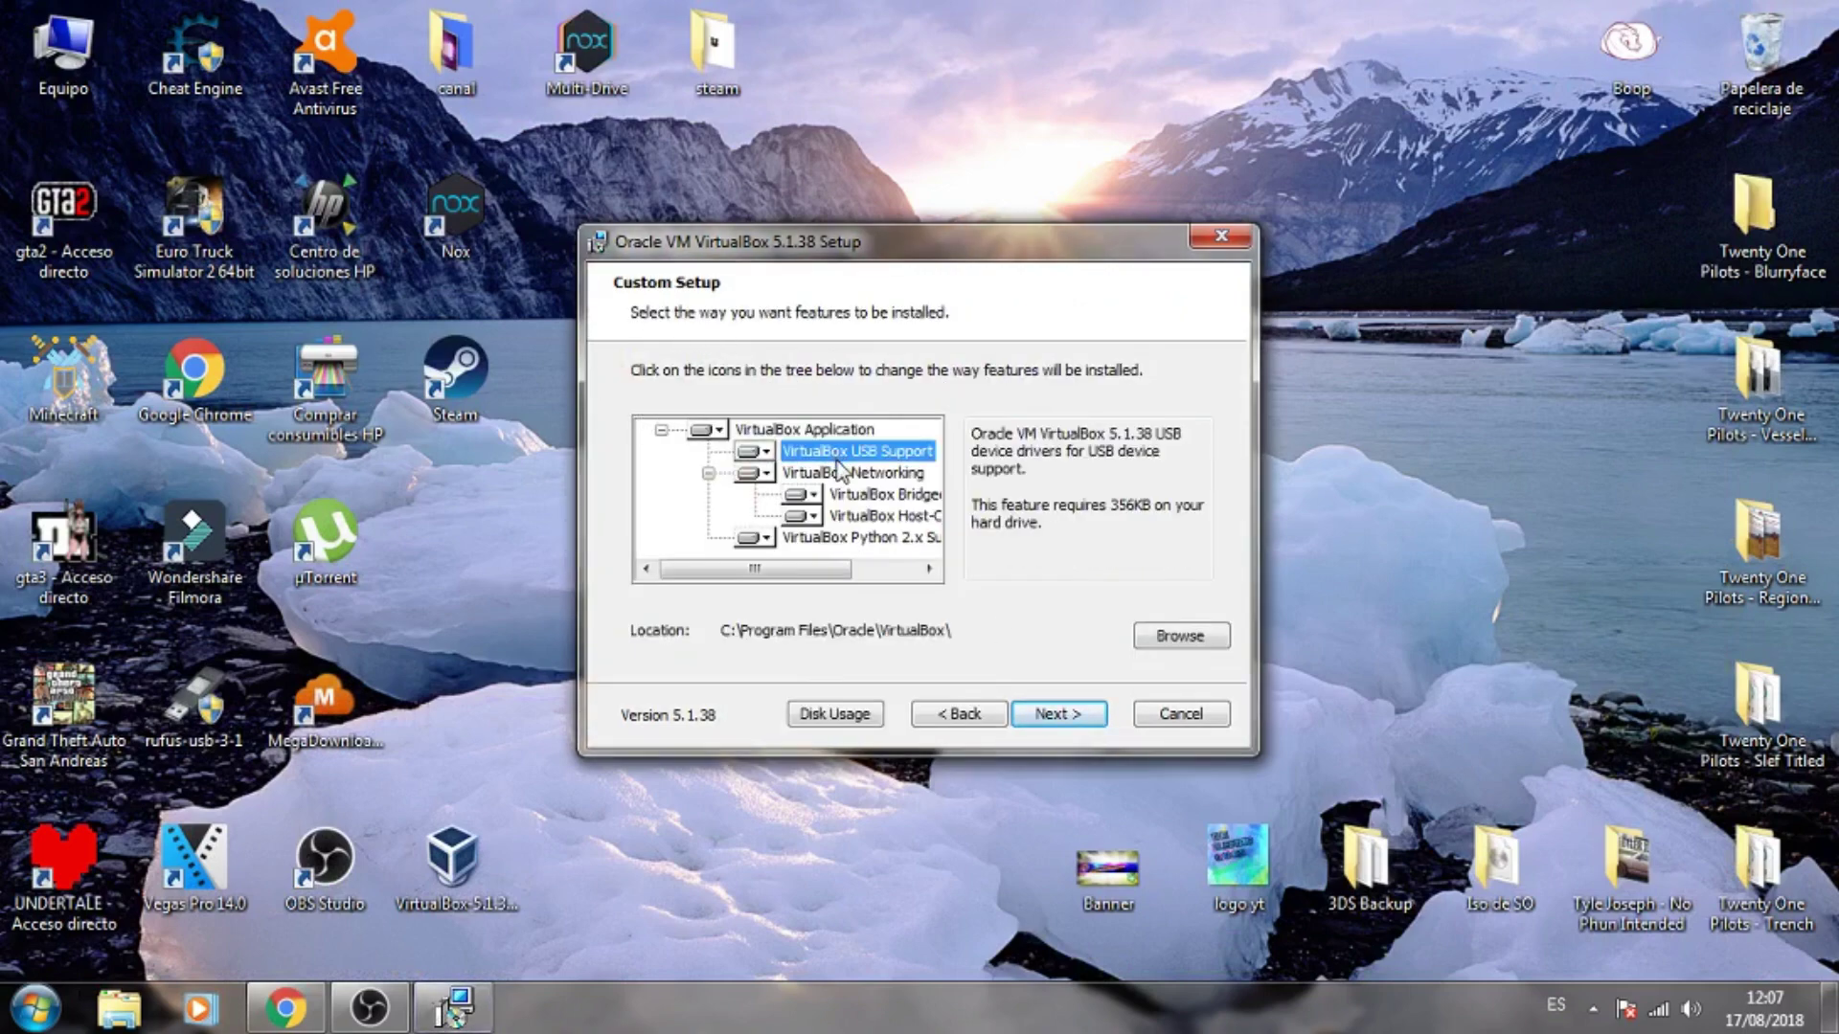
click(843, 473)
click(867, 496)
click(865, 517)
click(843, 538)
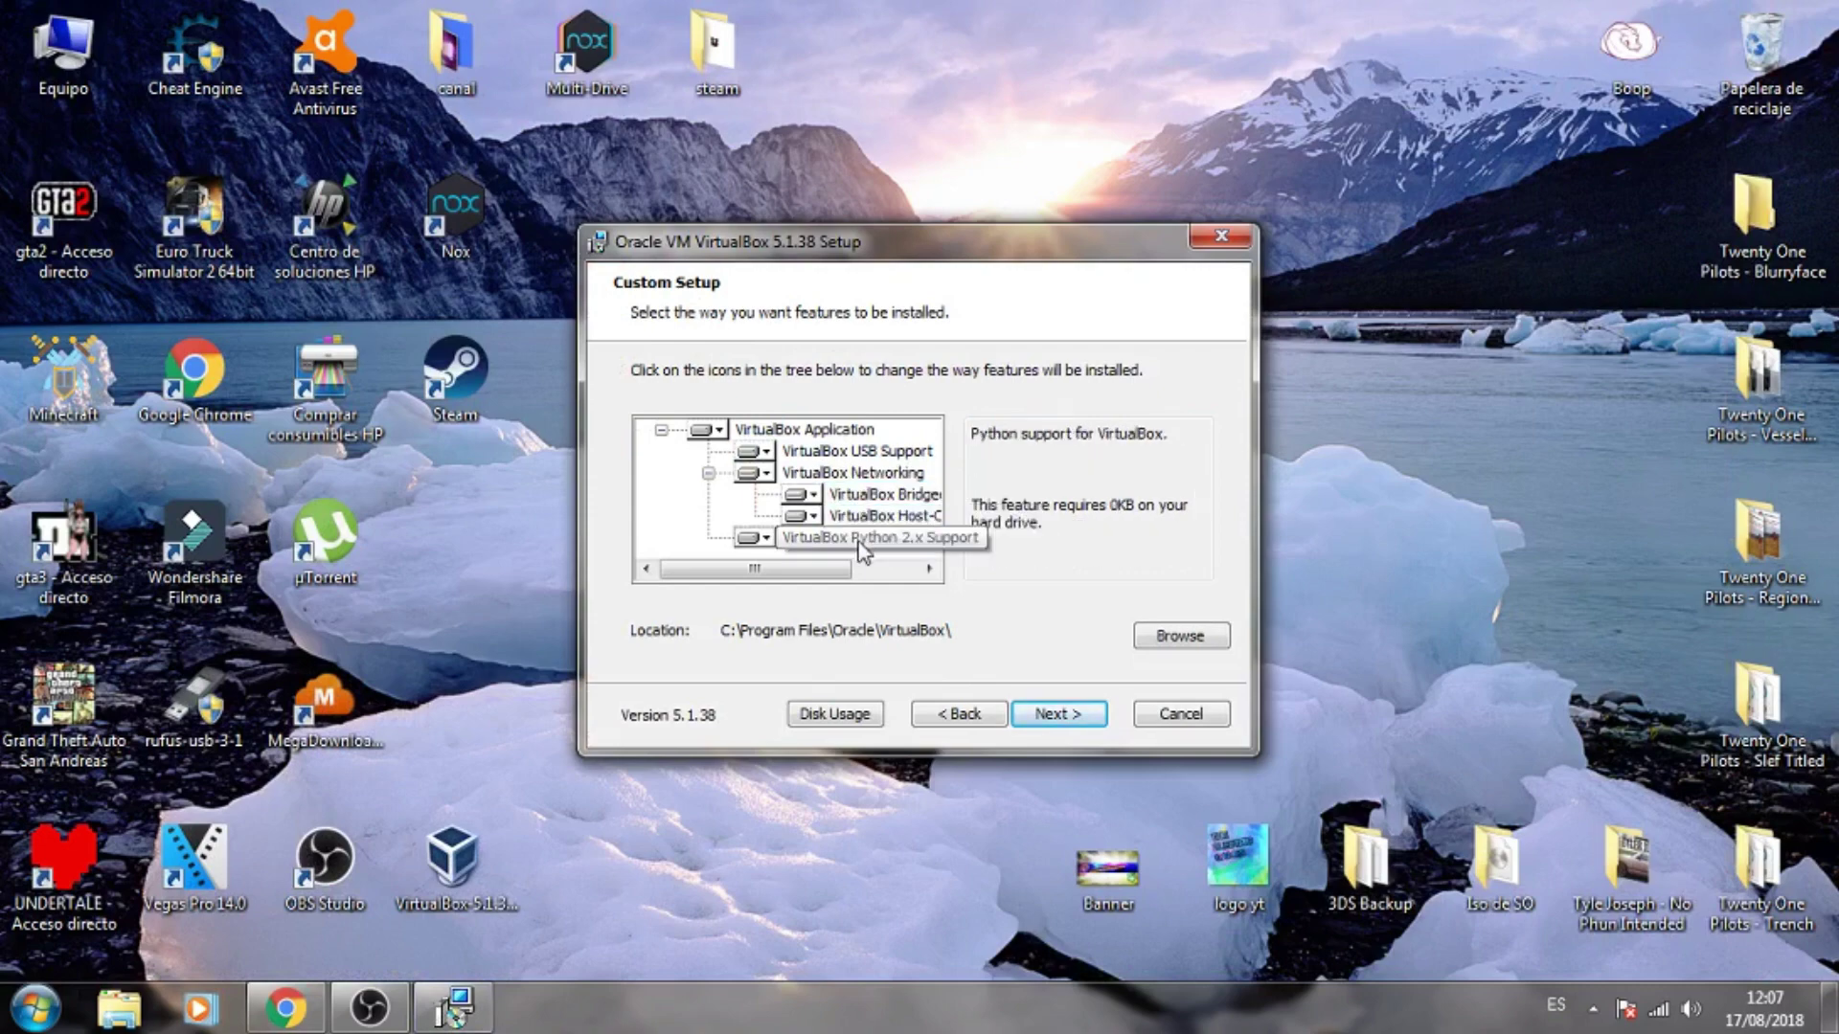
click(1059, 716)
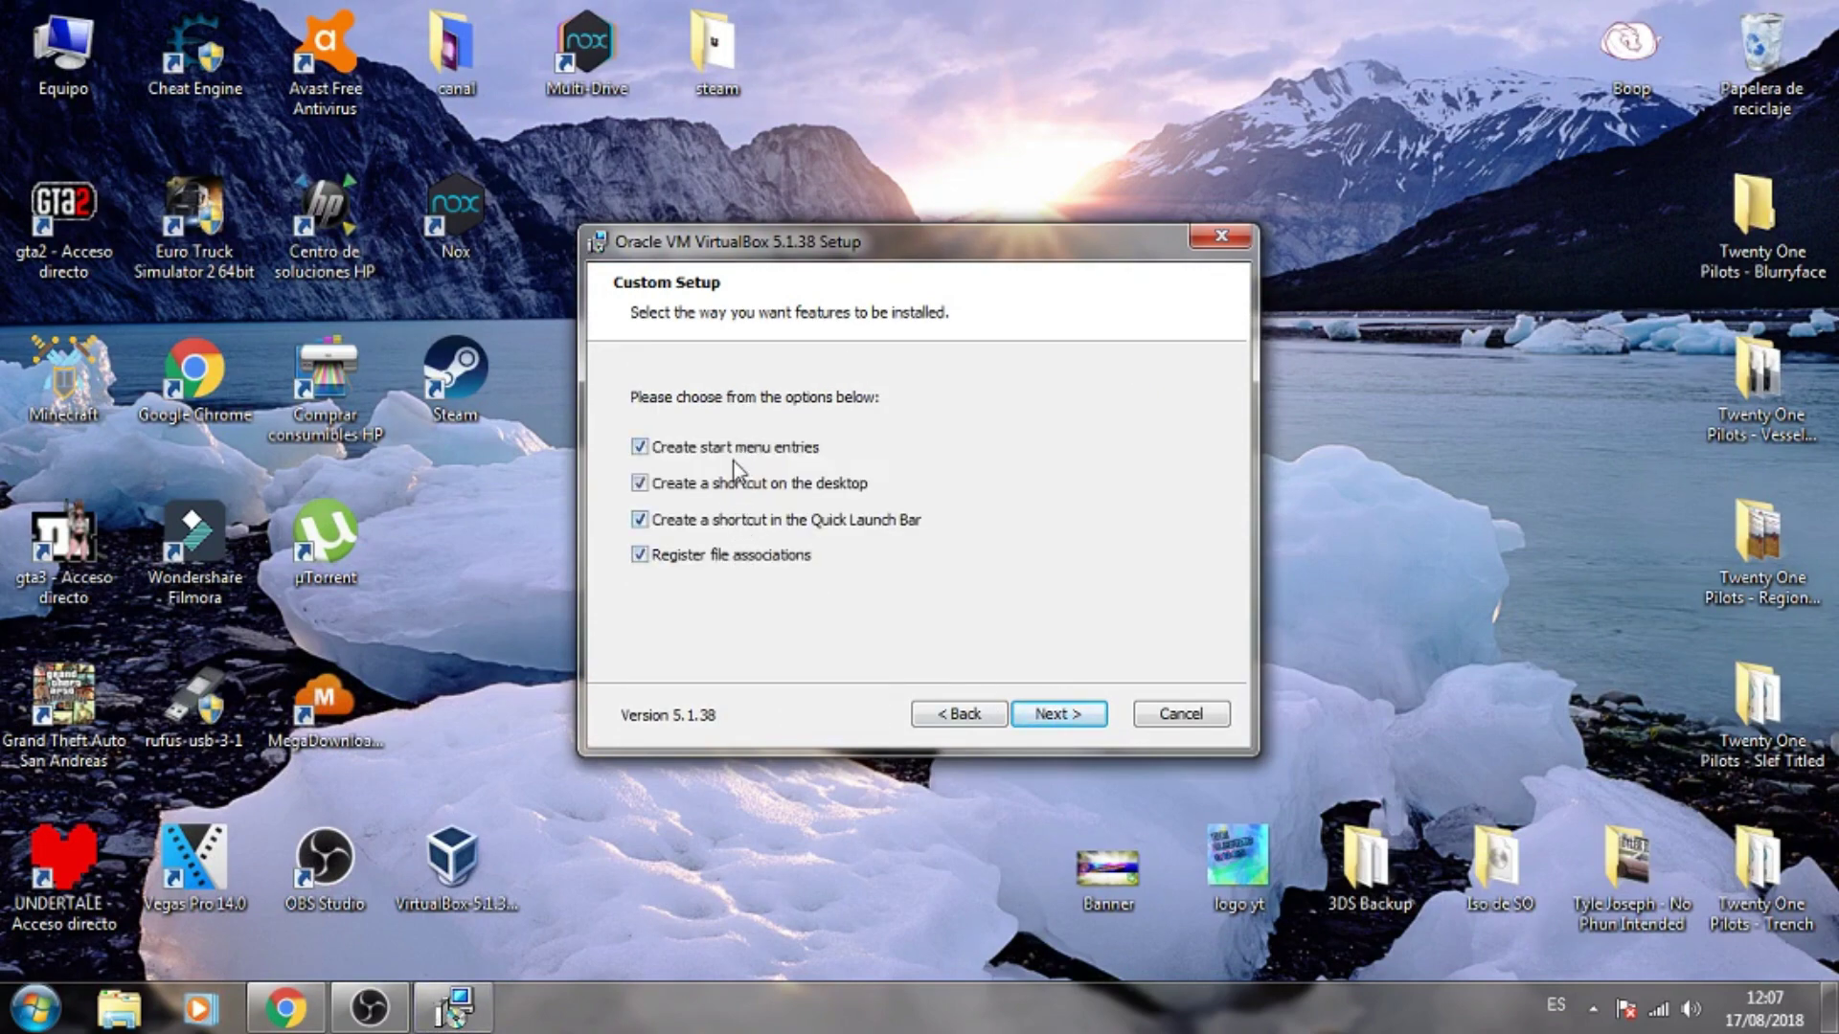
- Accept the default shortcut and file association options, agree to the network interface reset, and start installing VirtualBox
click(1042, 711)
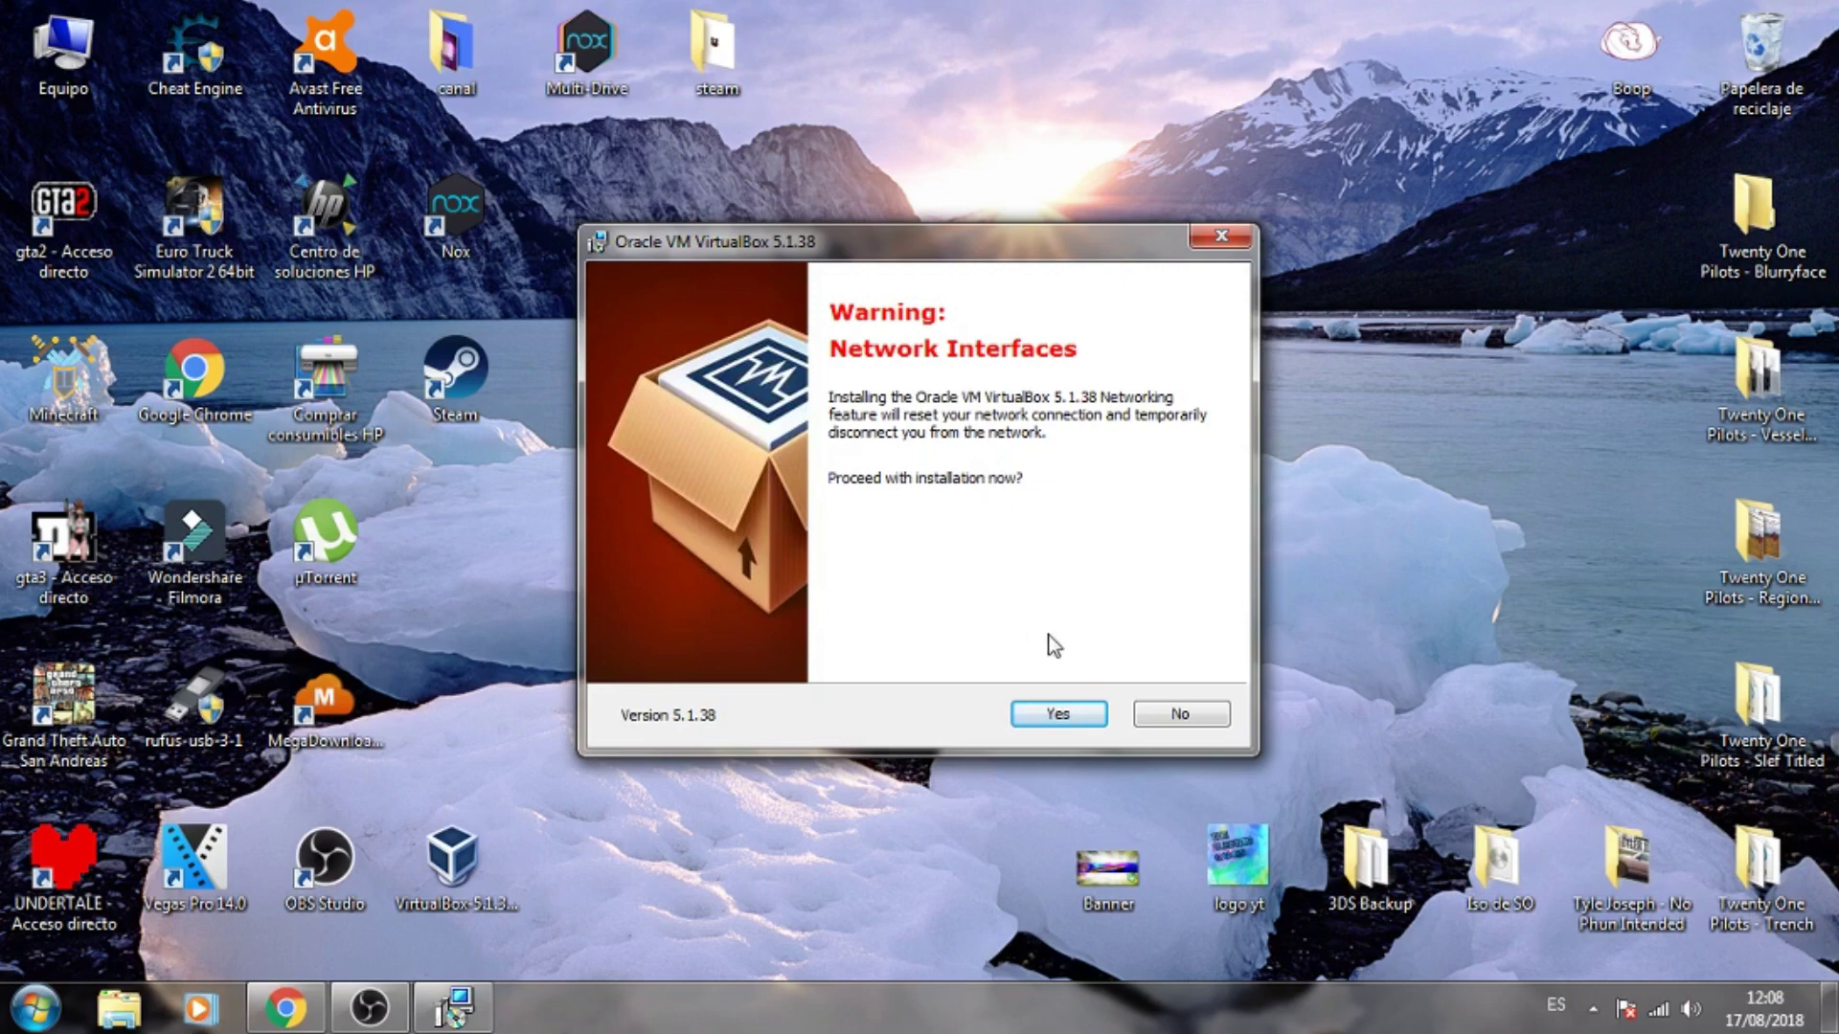
click(1059, 712)
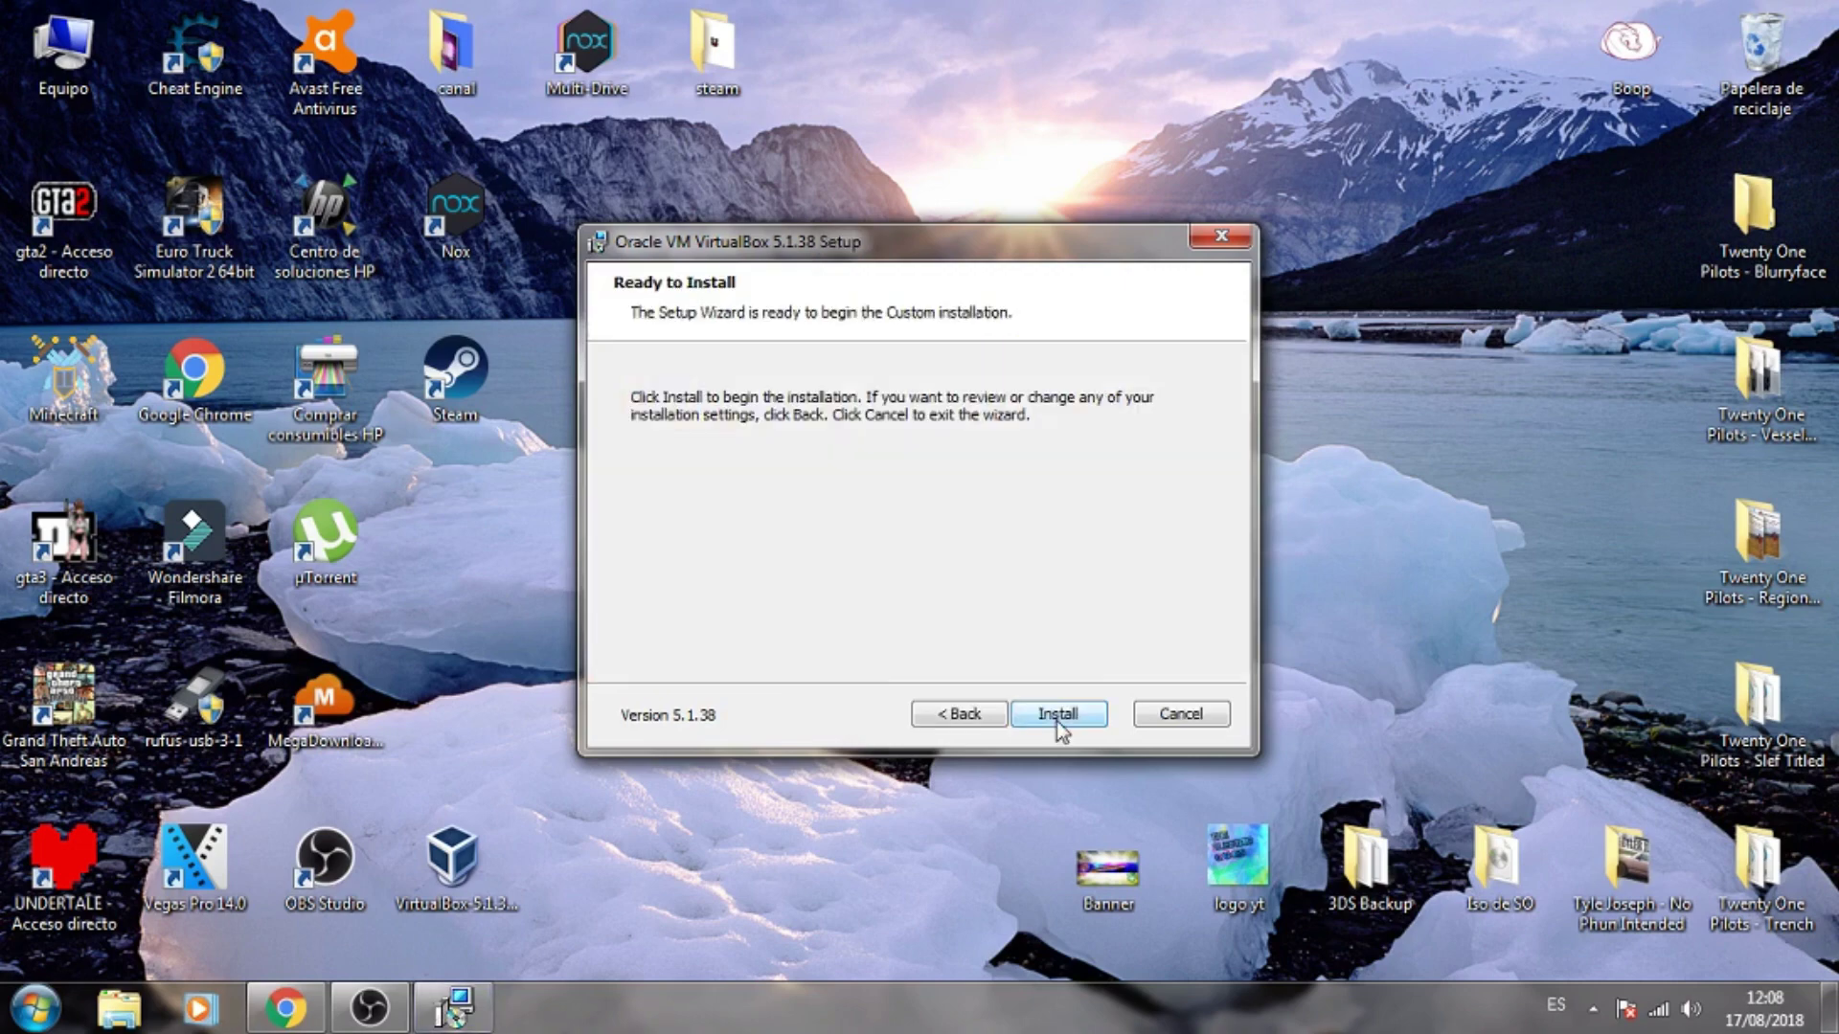
click(1057, 716)
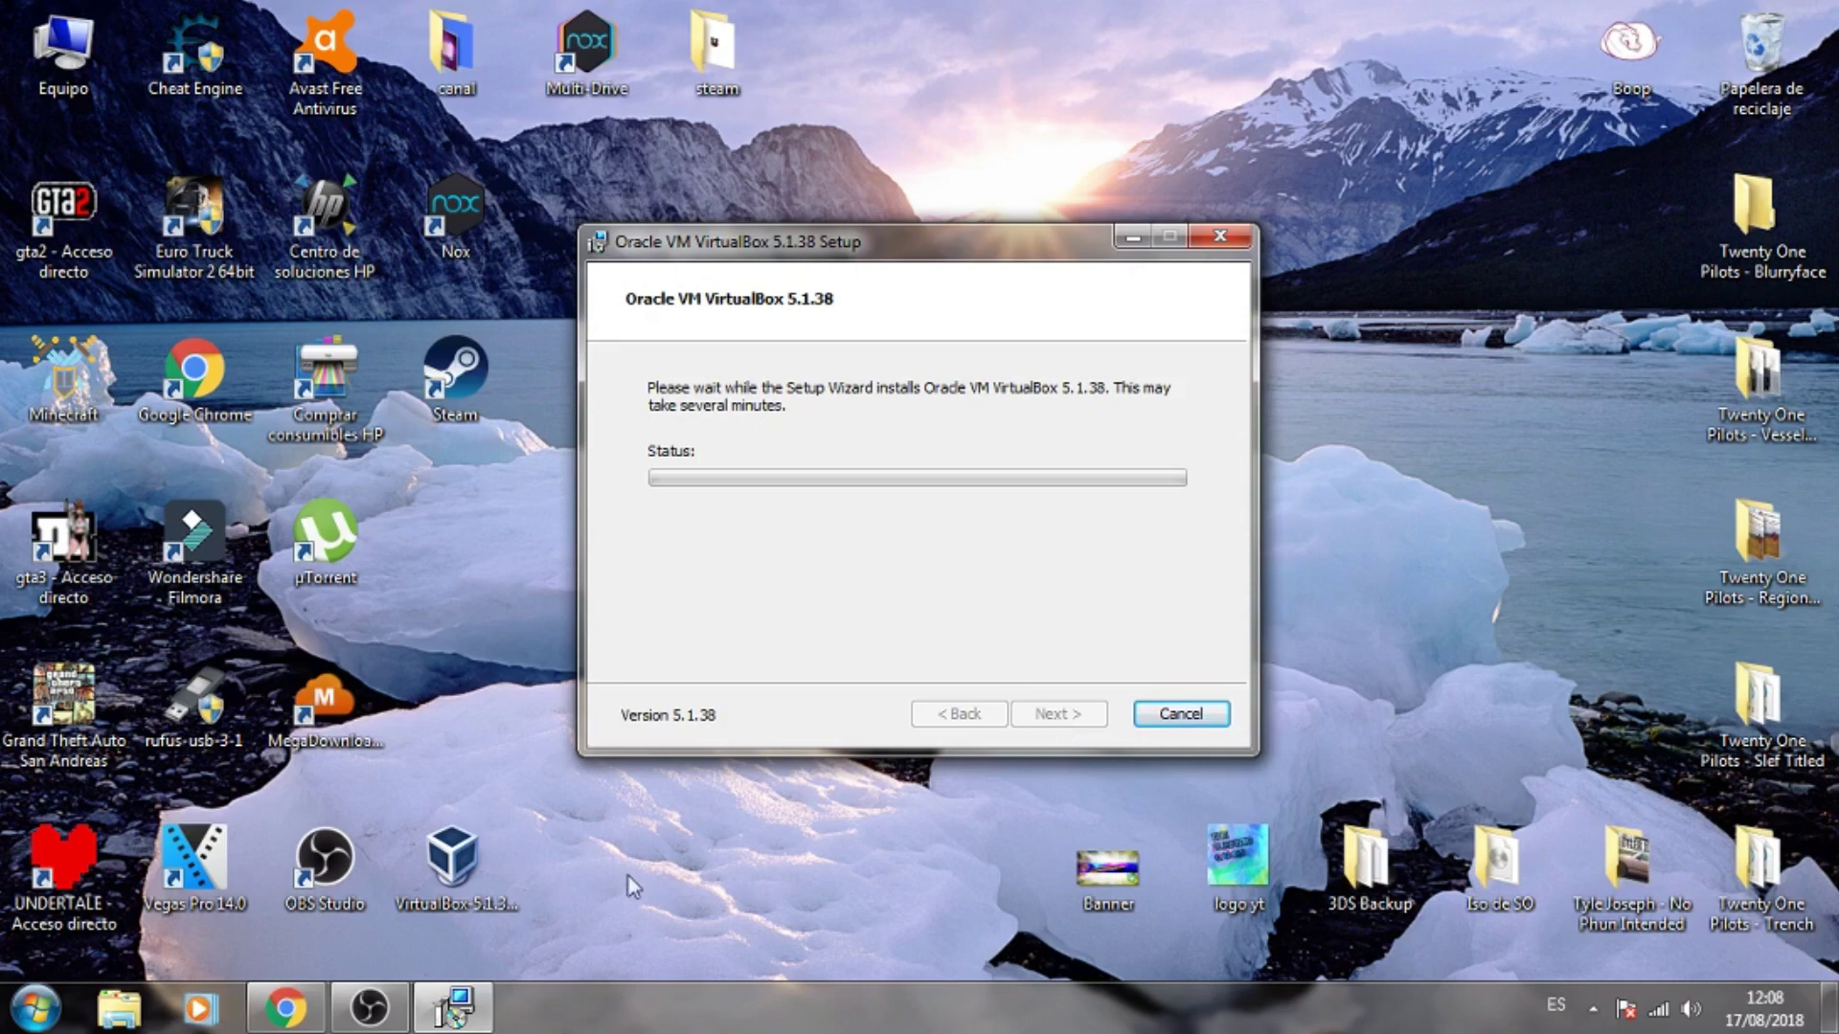
click(286, 1007)
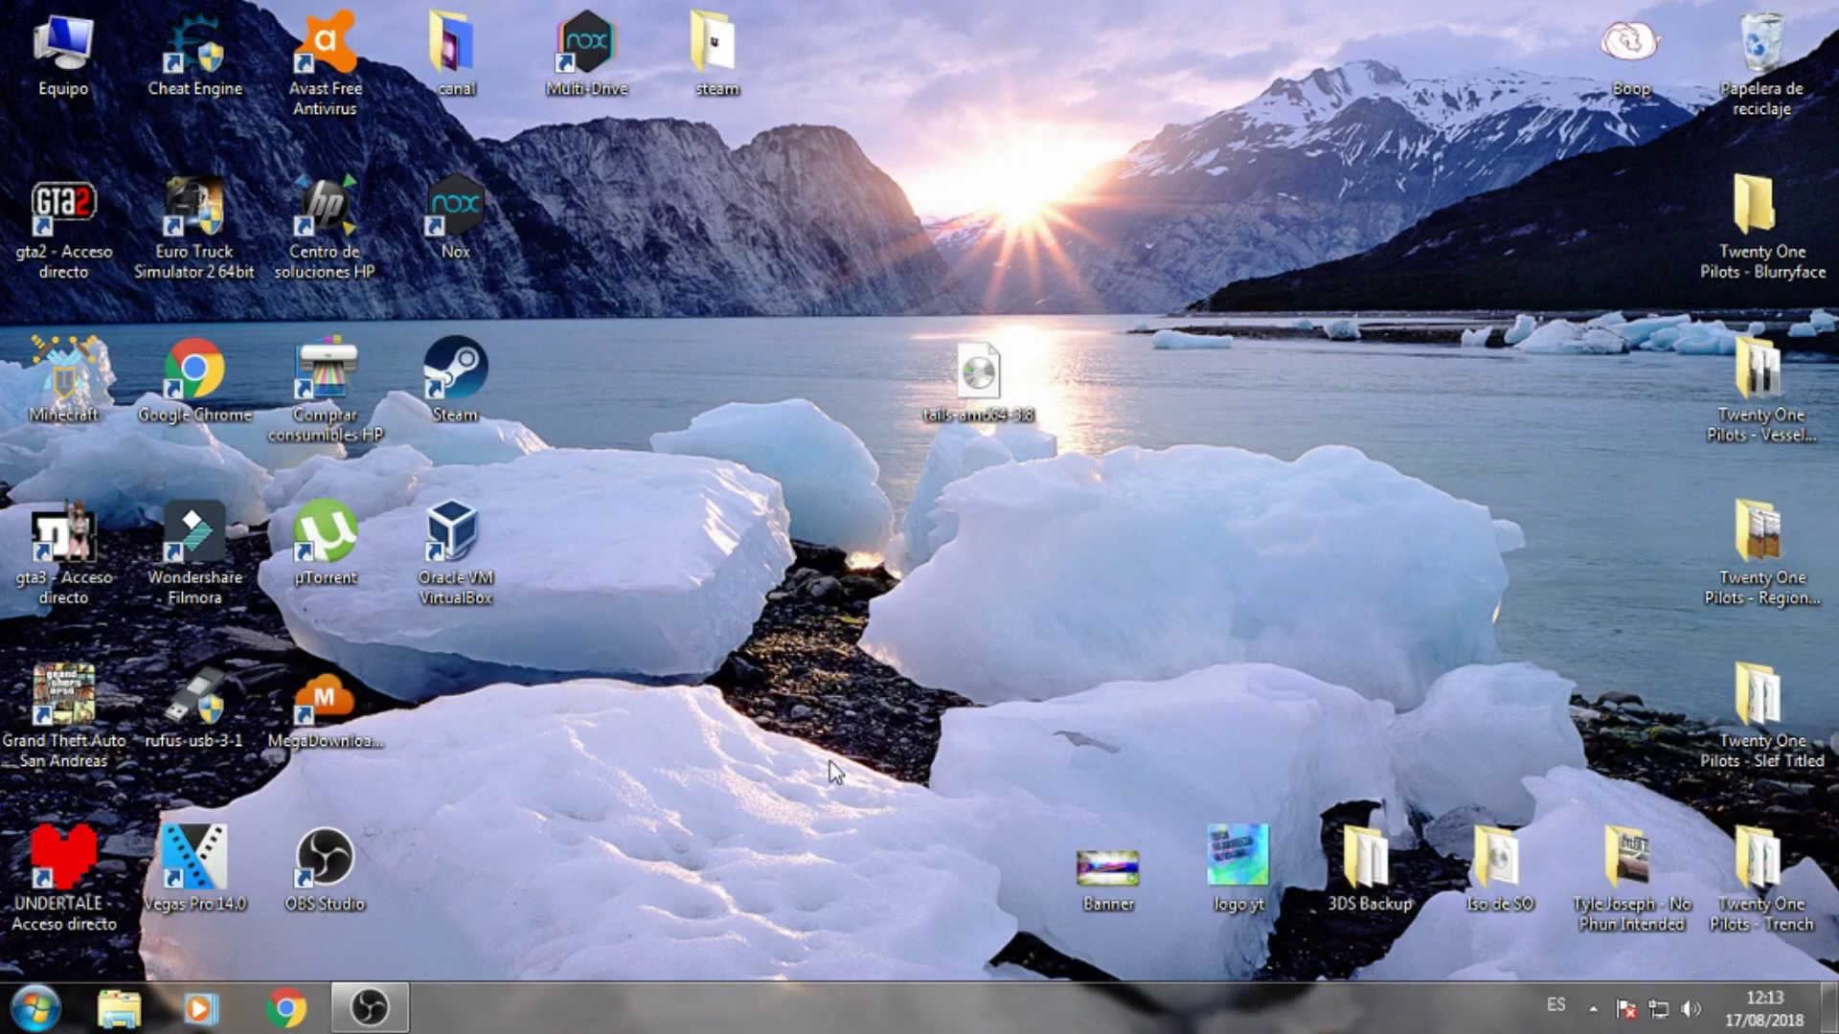
drag(1097, 321, 876, 527)
click(859, 589)
drag(1060, 191, 882, 451)
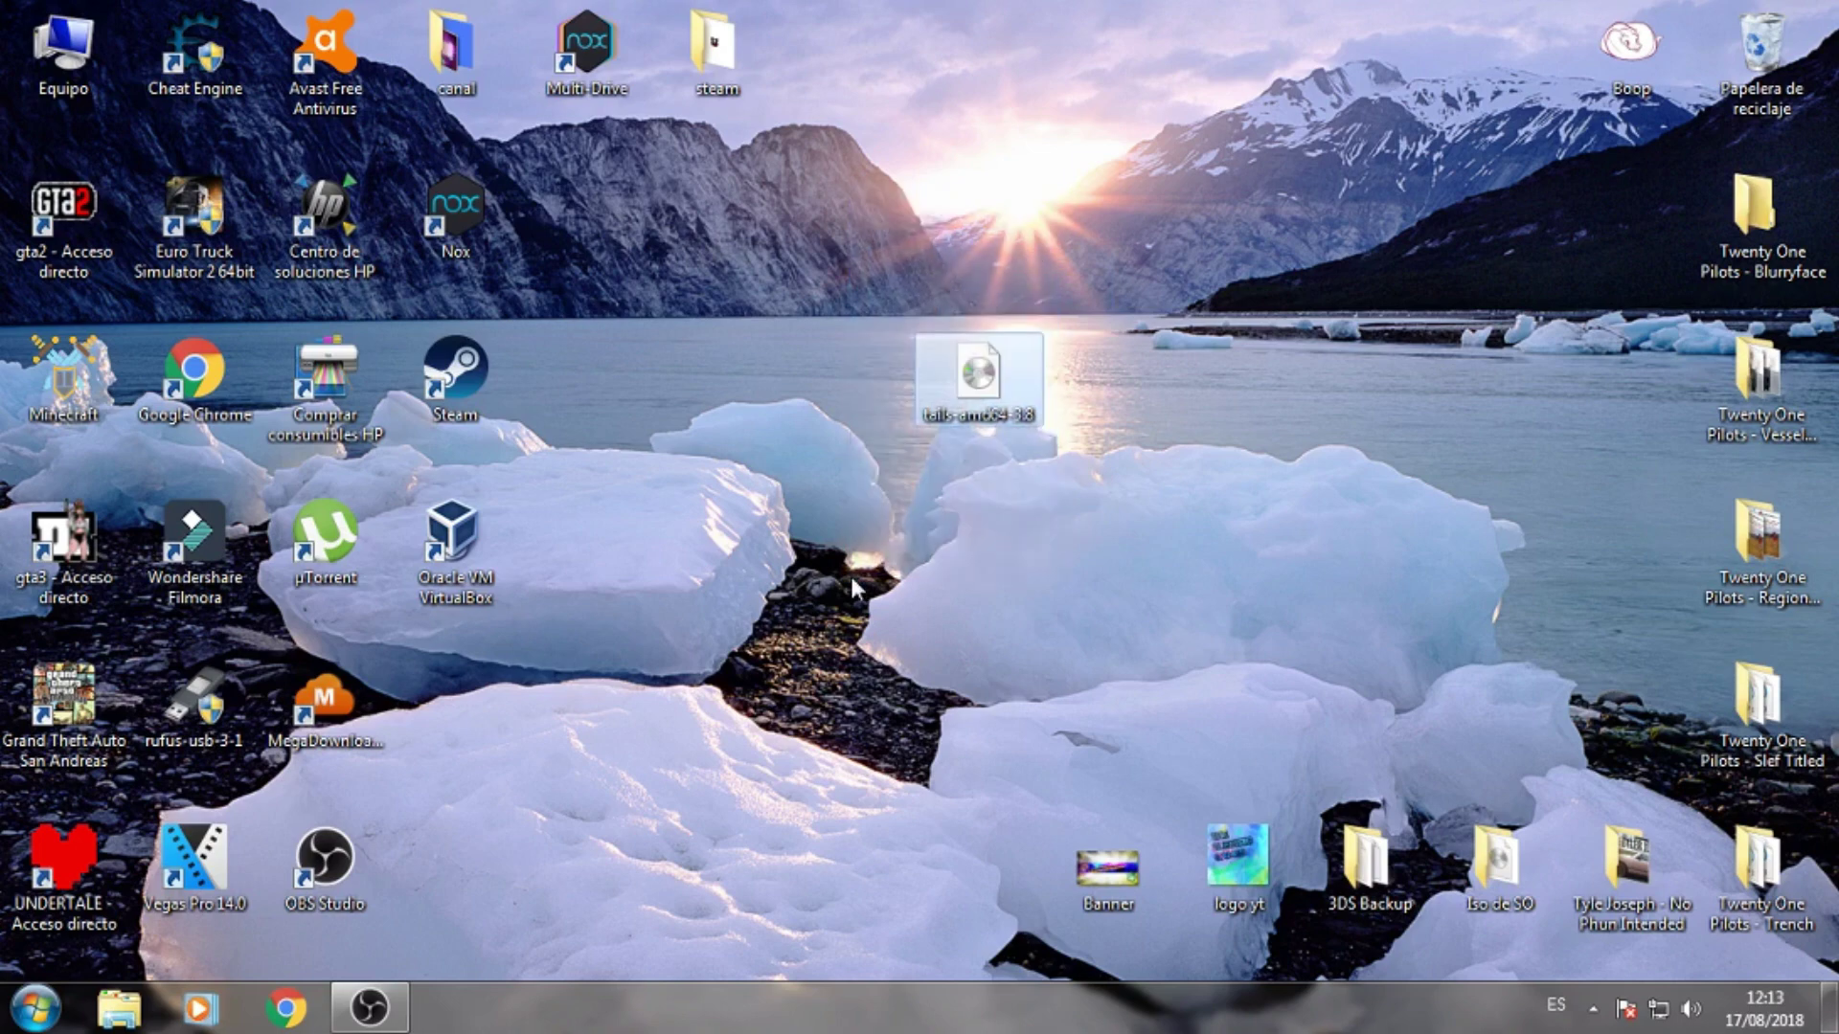
drag(850, 578, 1172, 142)
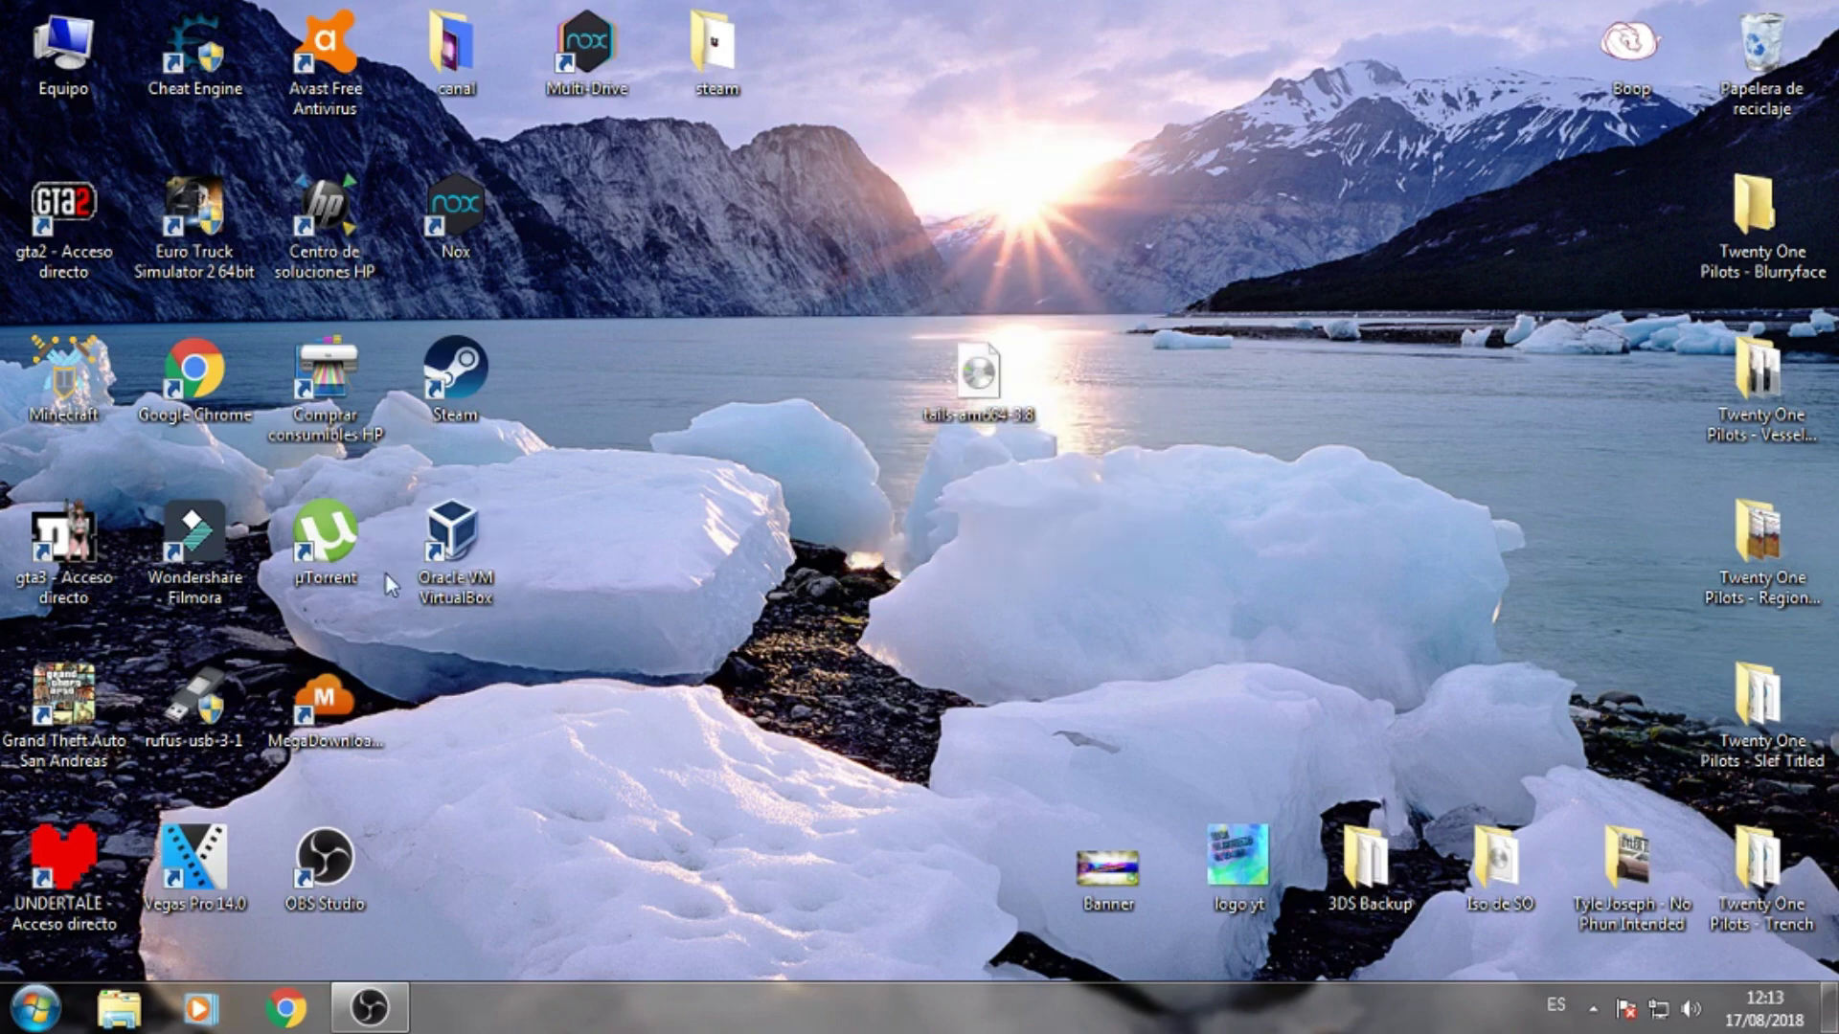
- Launch Oracle VM VirtualBox from its desktop shortcut
double_click(451, 565)
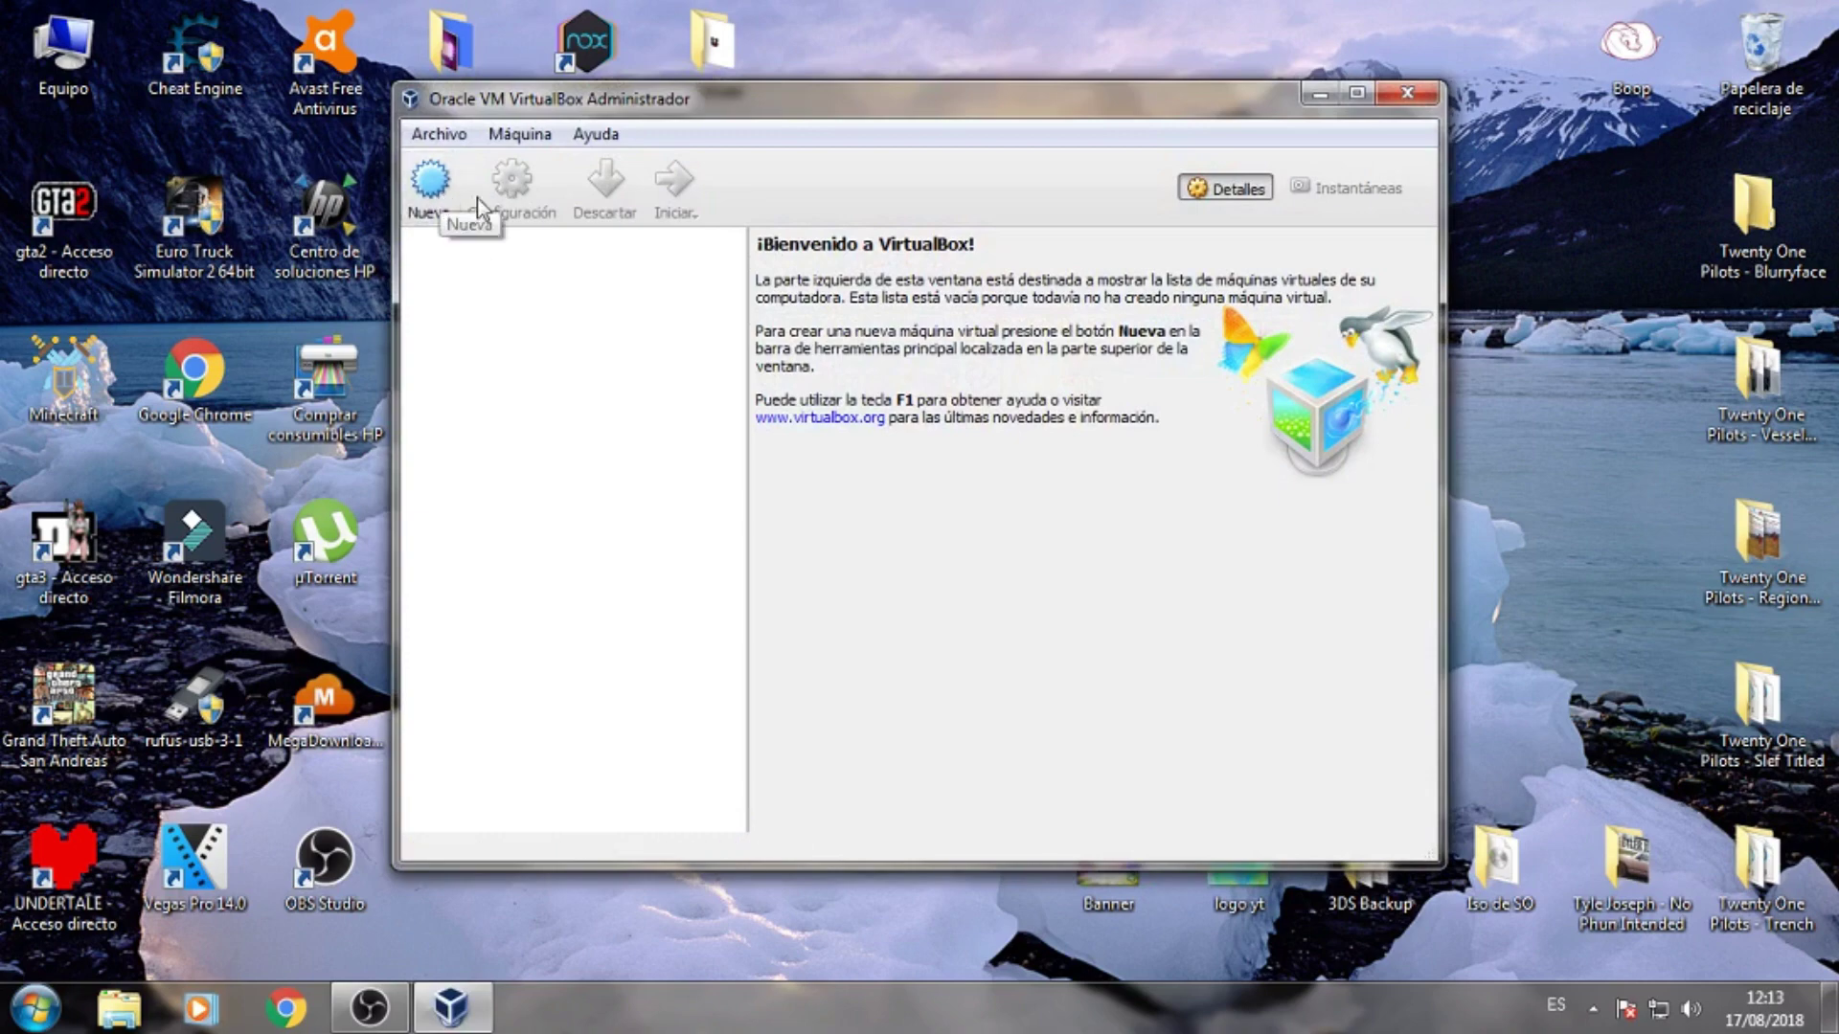
- Close VirtualBox, load the tails-amd64-3.8 ISO from the desktop into Rufus, and close Rufus without writing the USB drive
click(1407, 93)
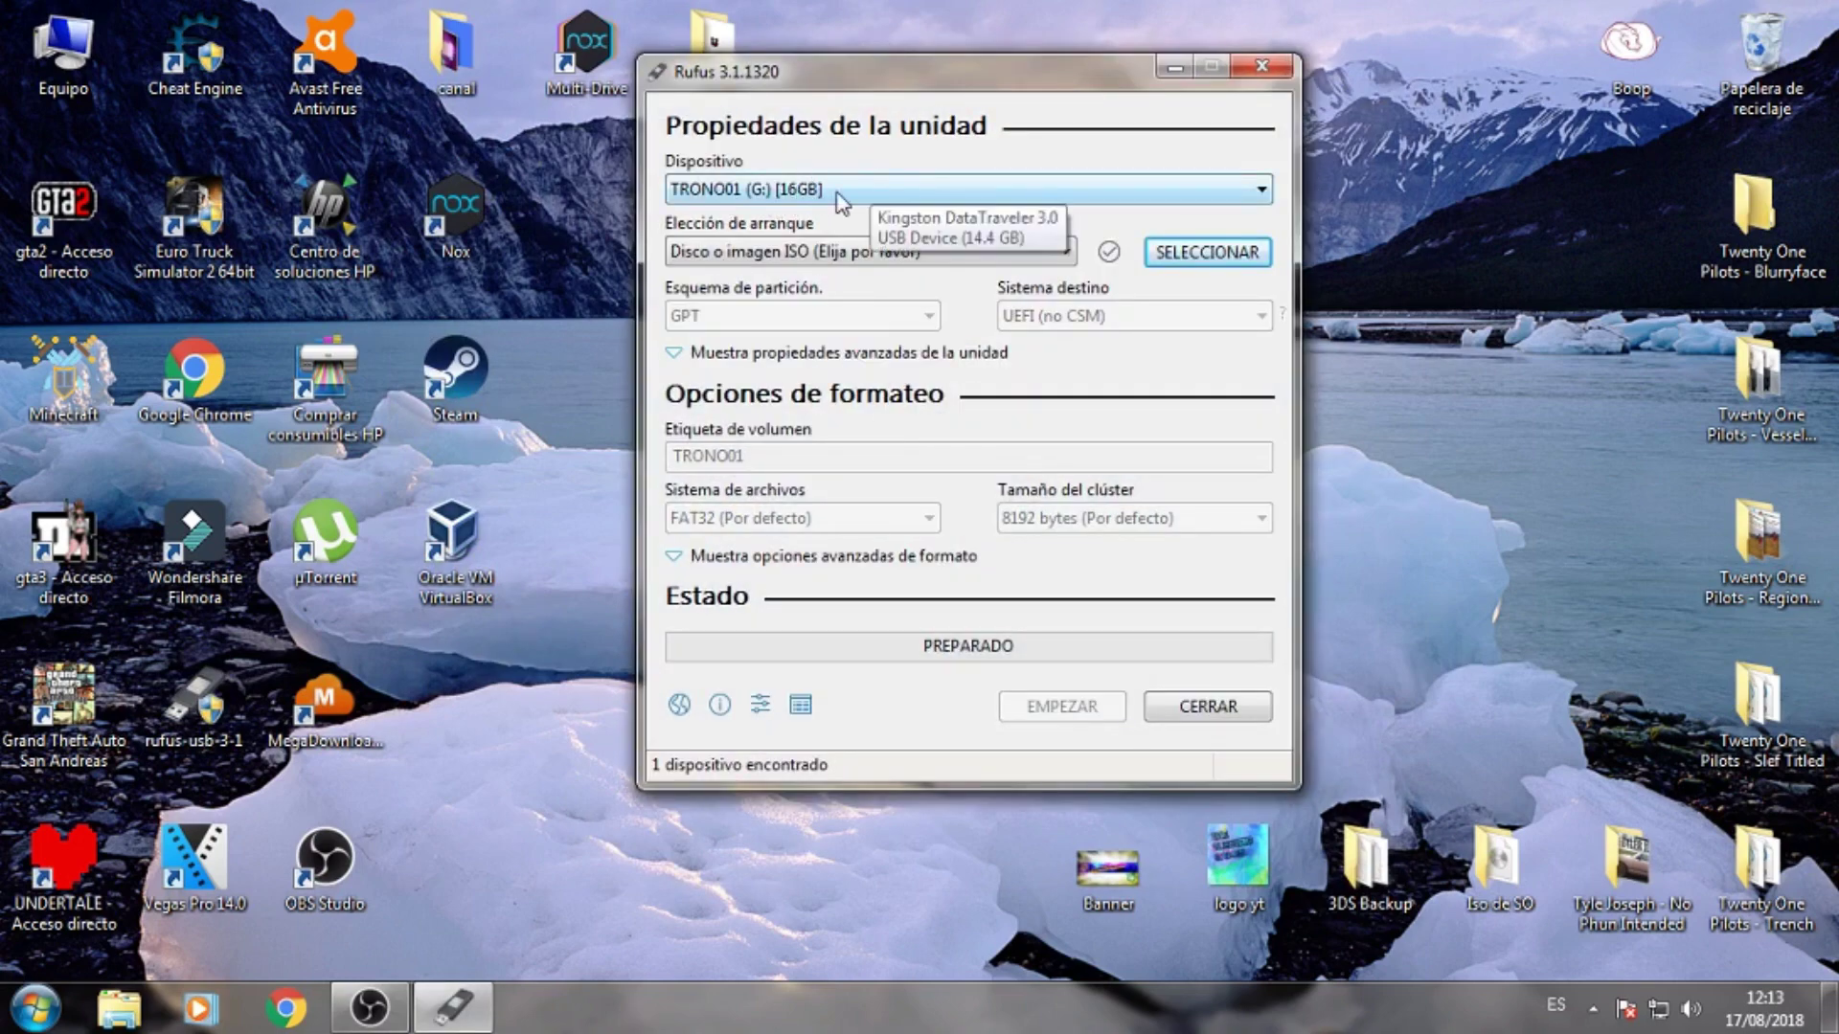
click(1162, 251)
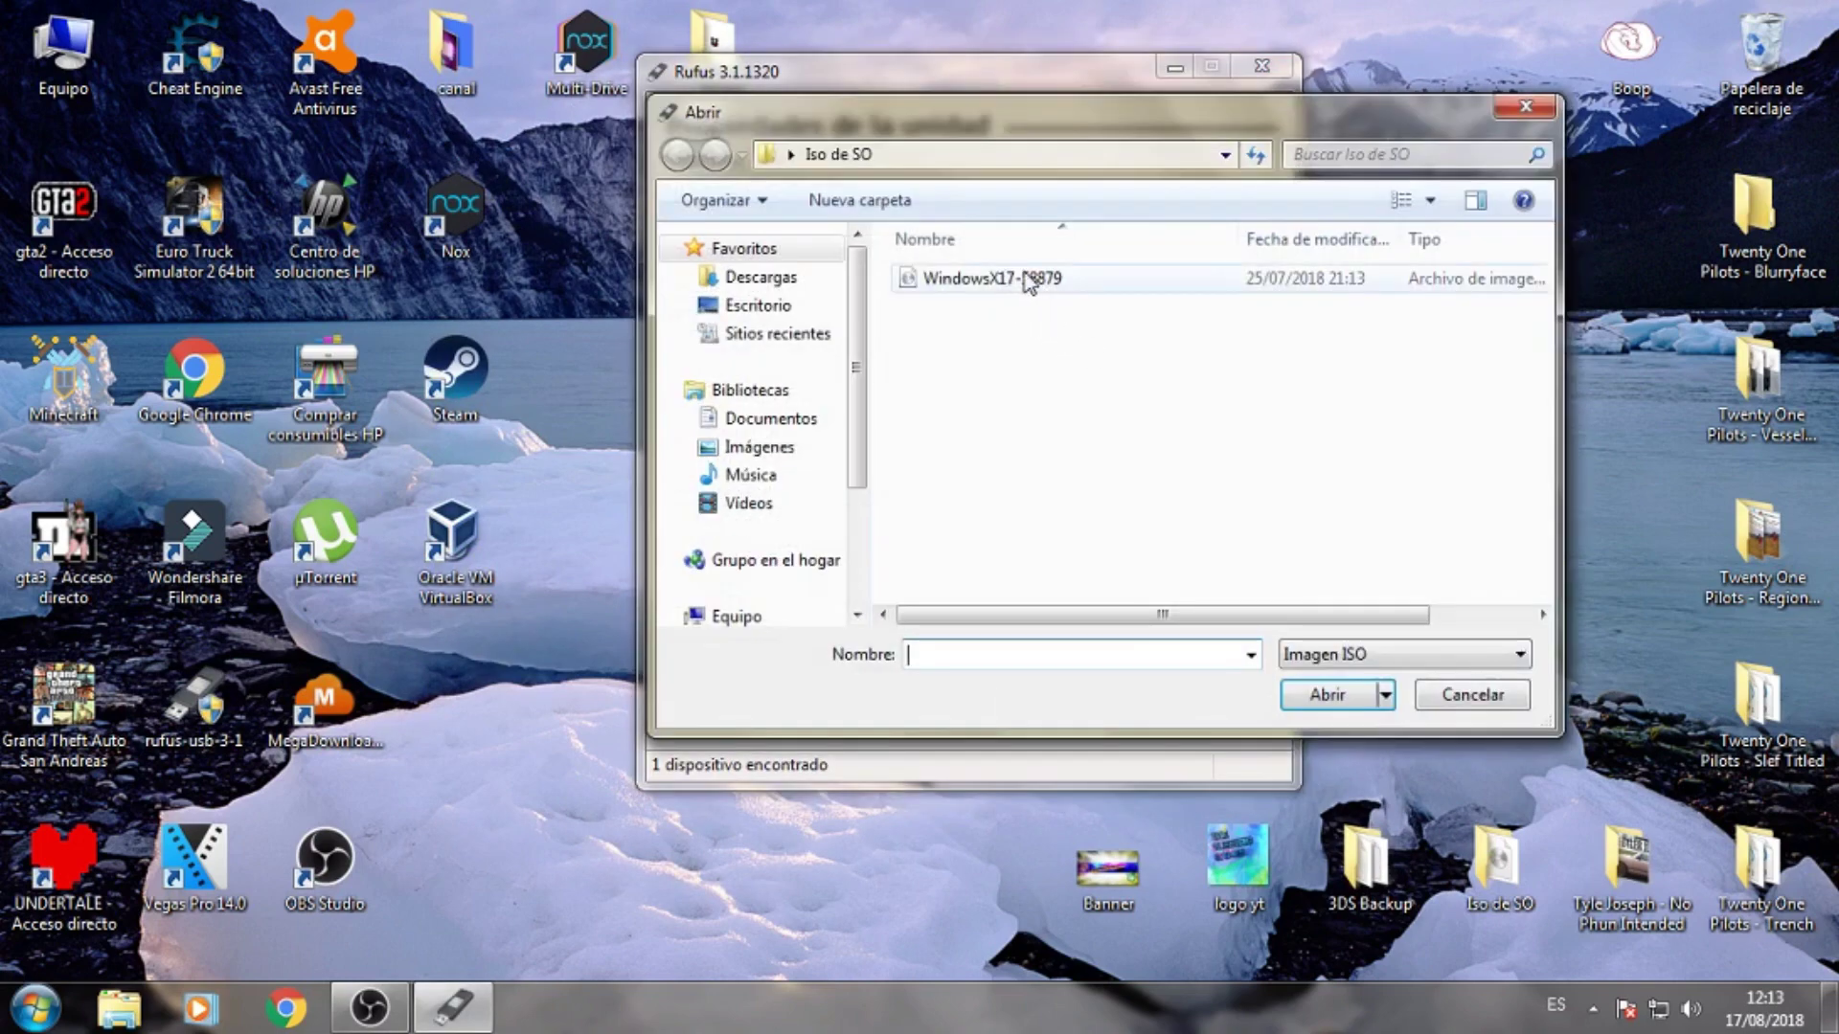
click(822, 308)
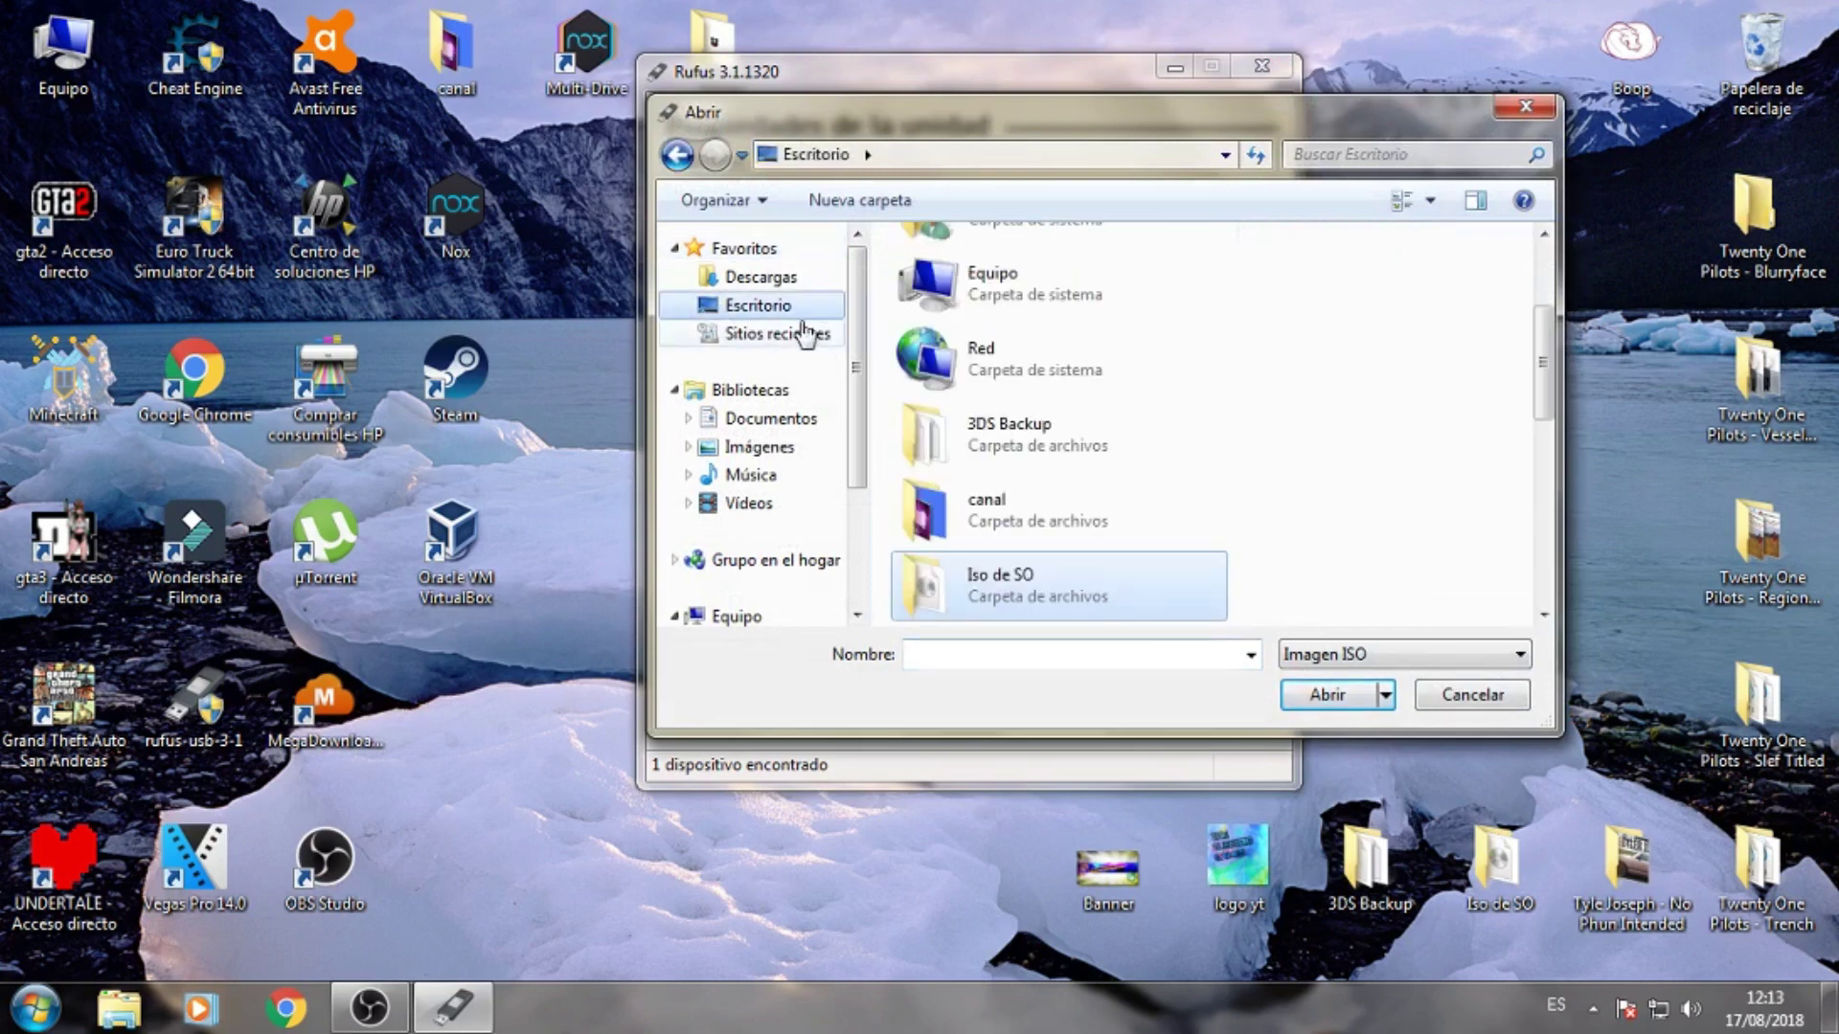
scroll(1532, 388, down, 5)
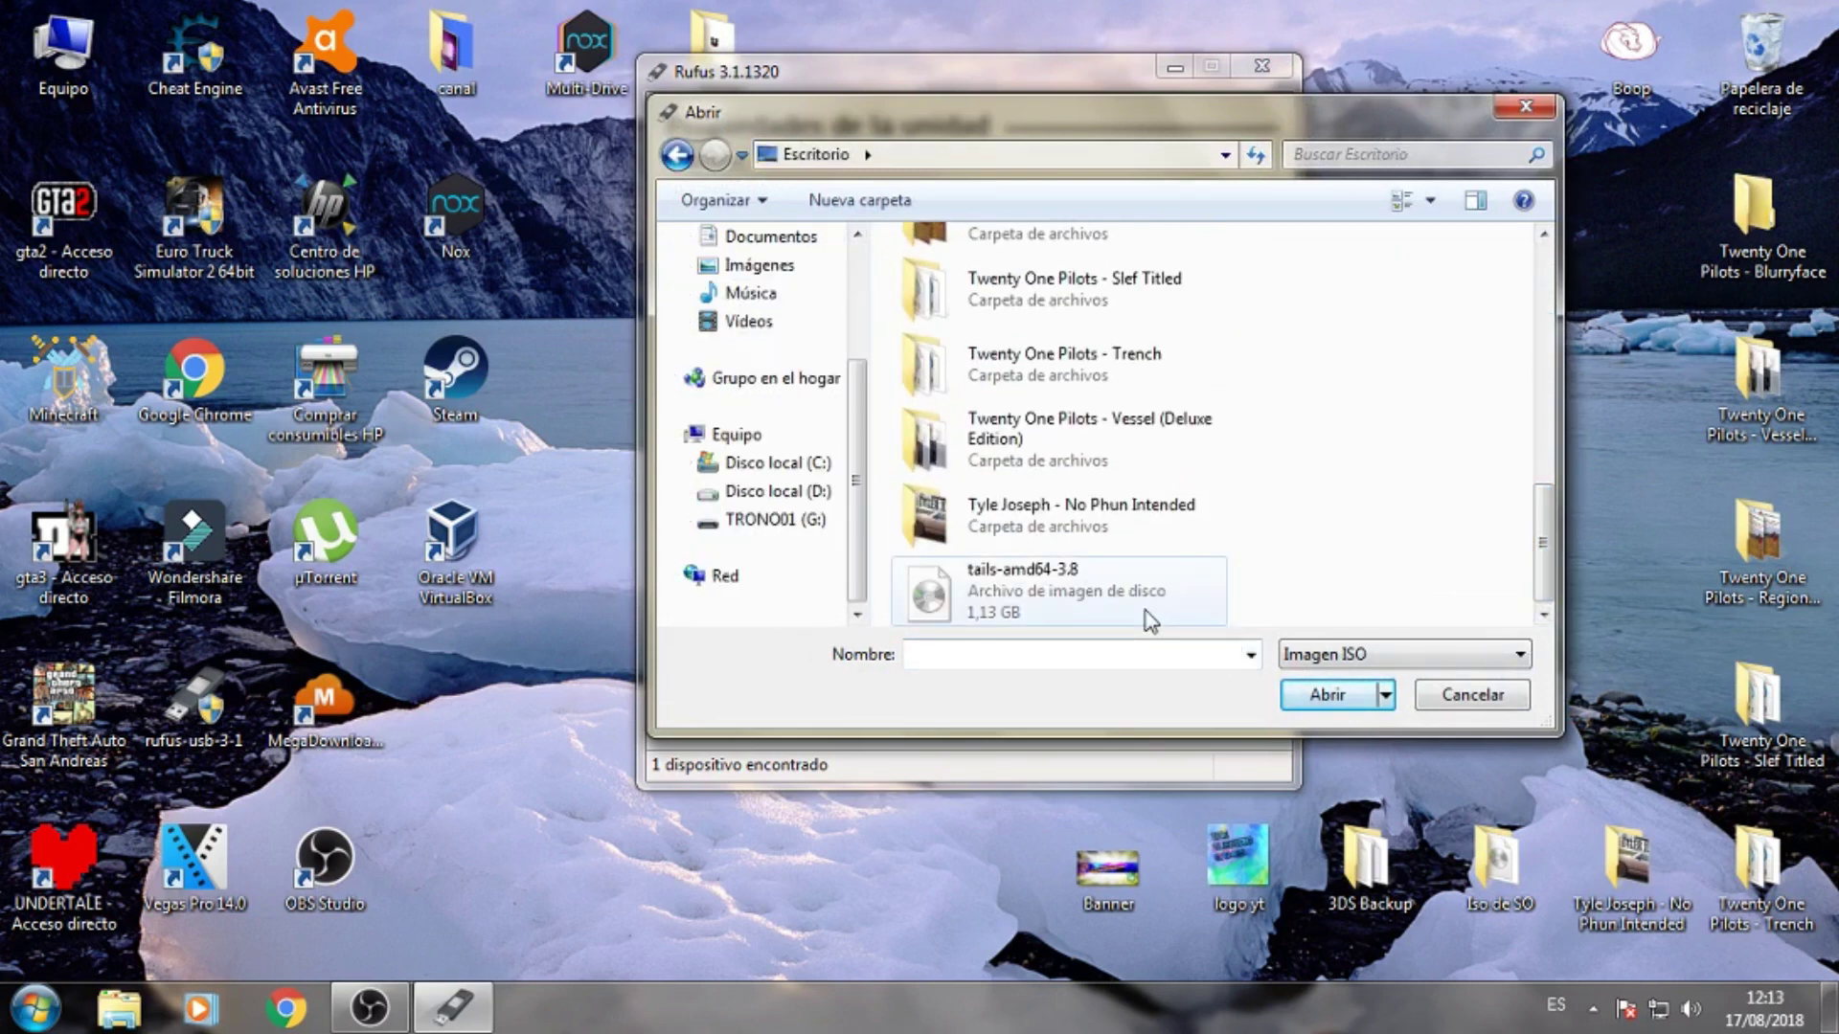
click(1149, 621)
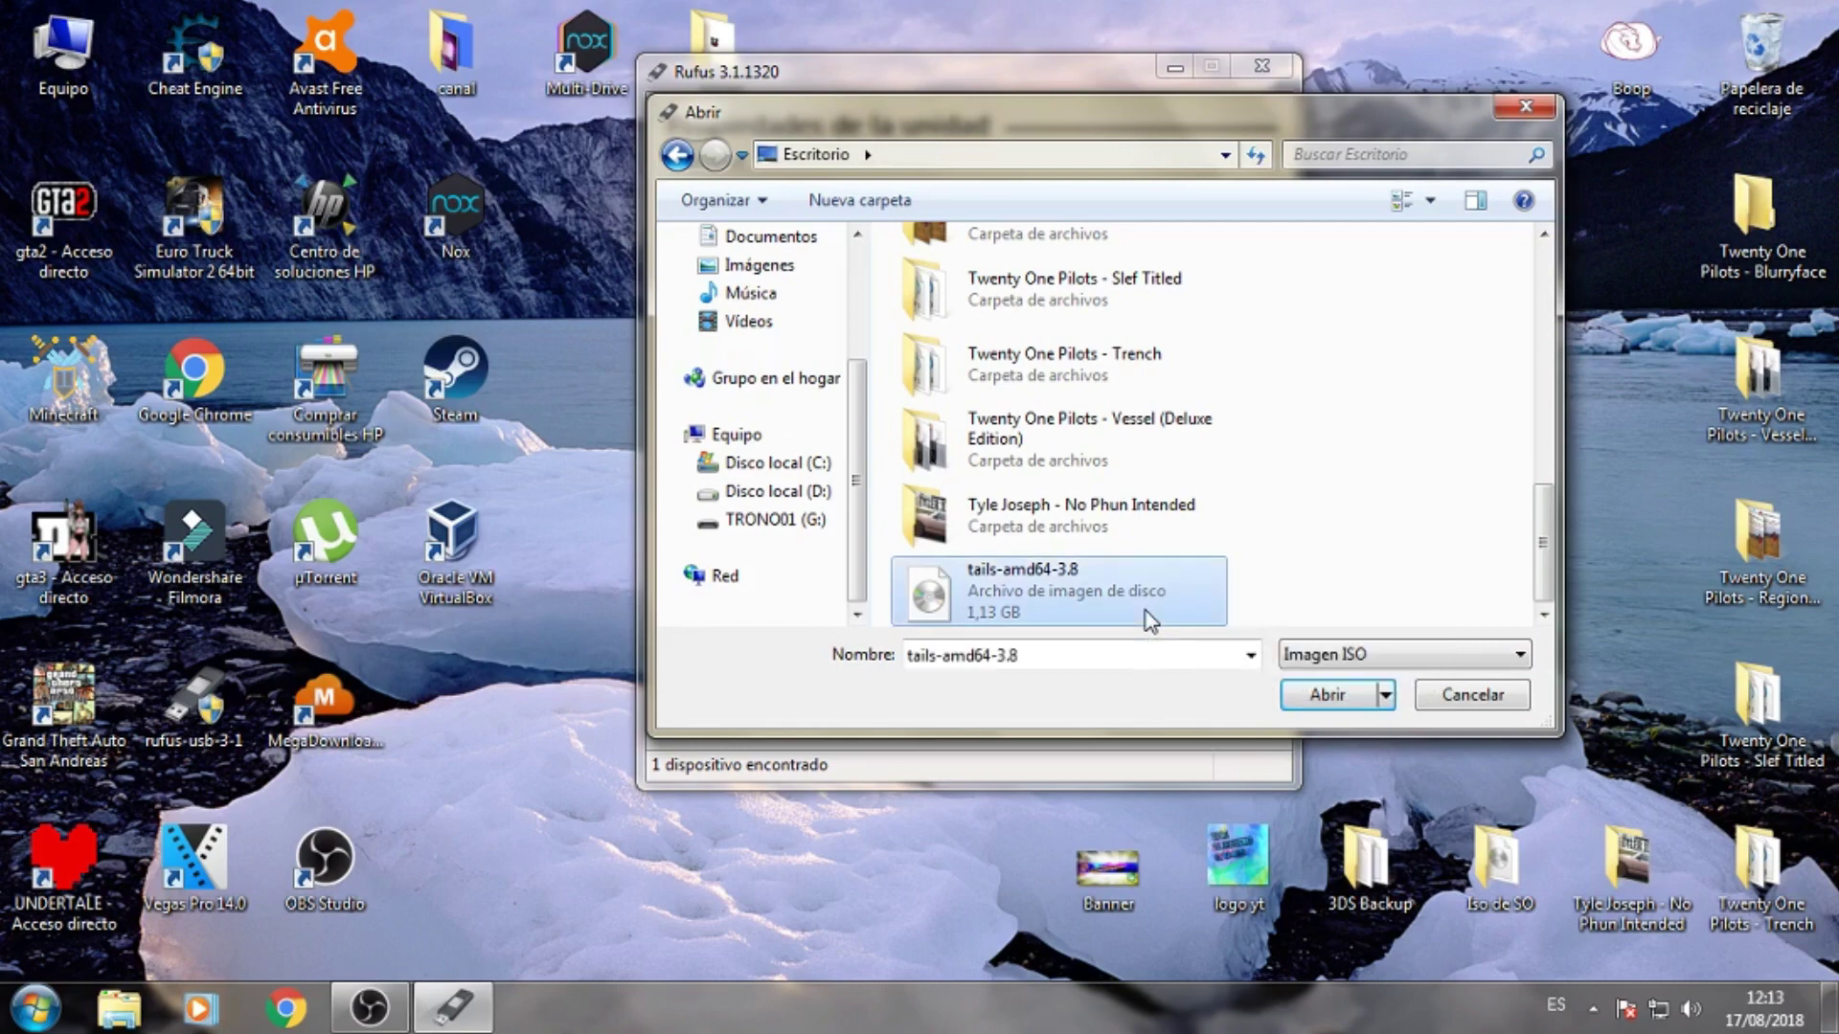
click(1333, 710)
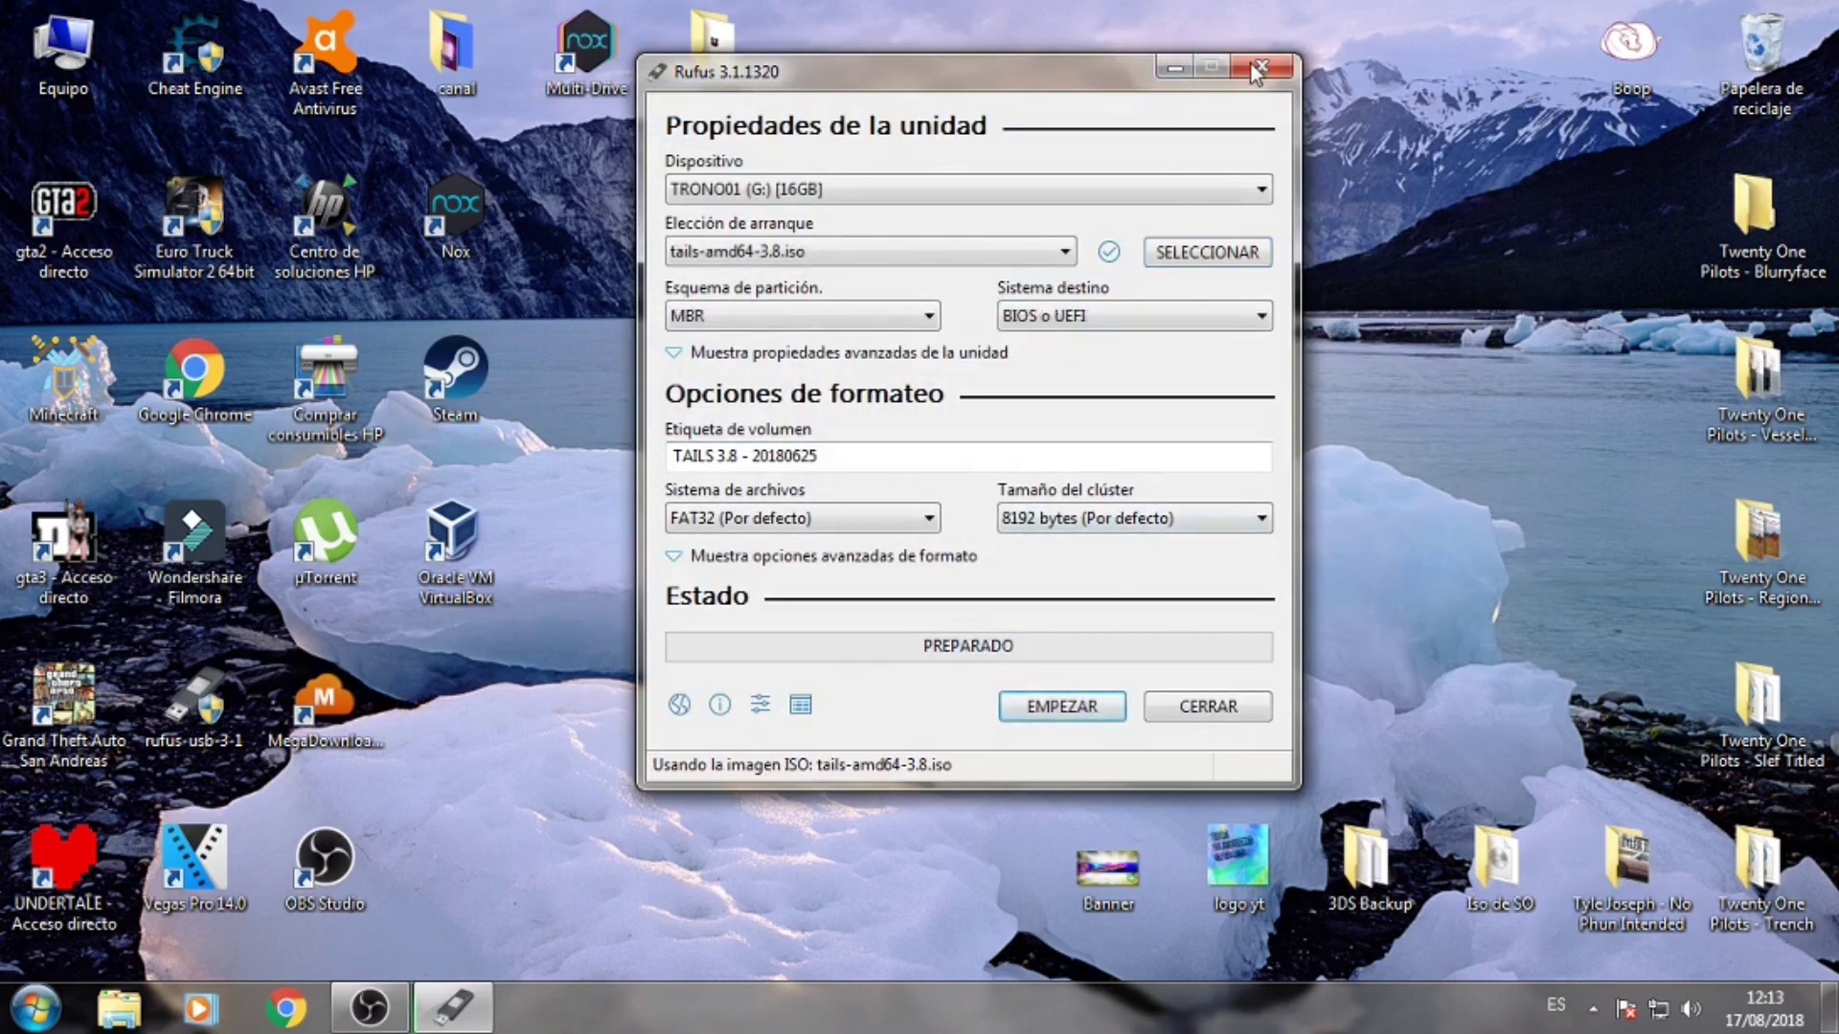
click(1258, 68)
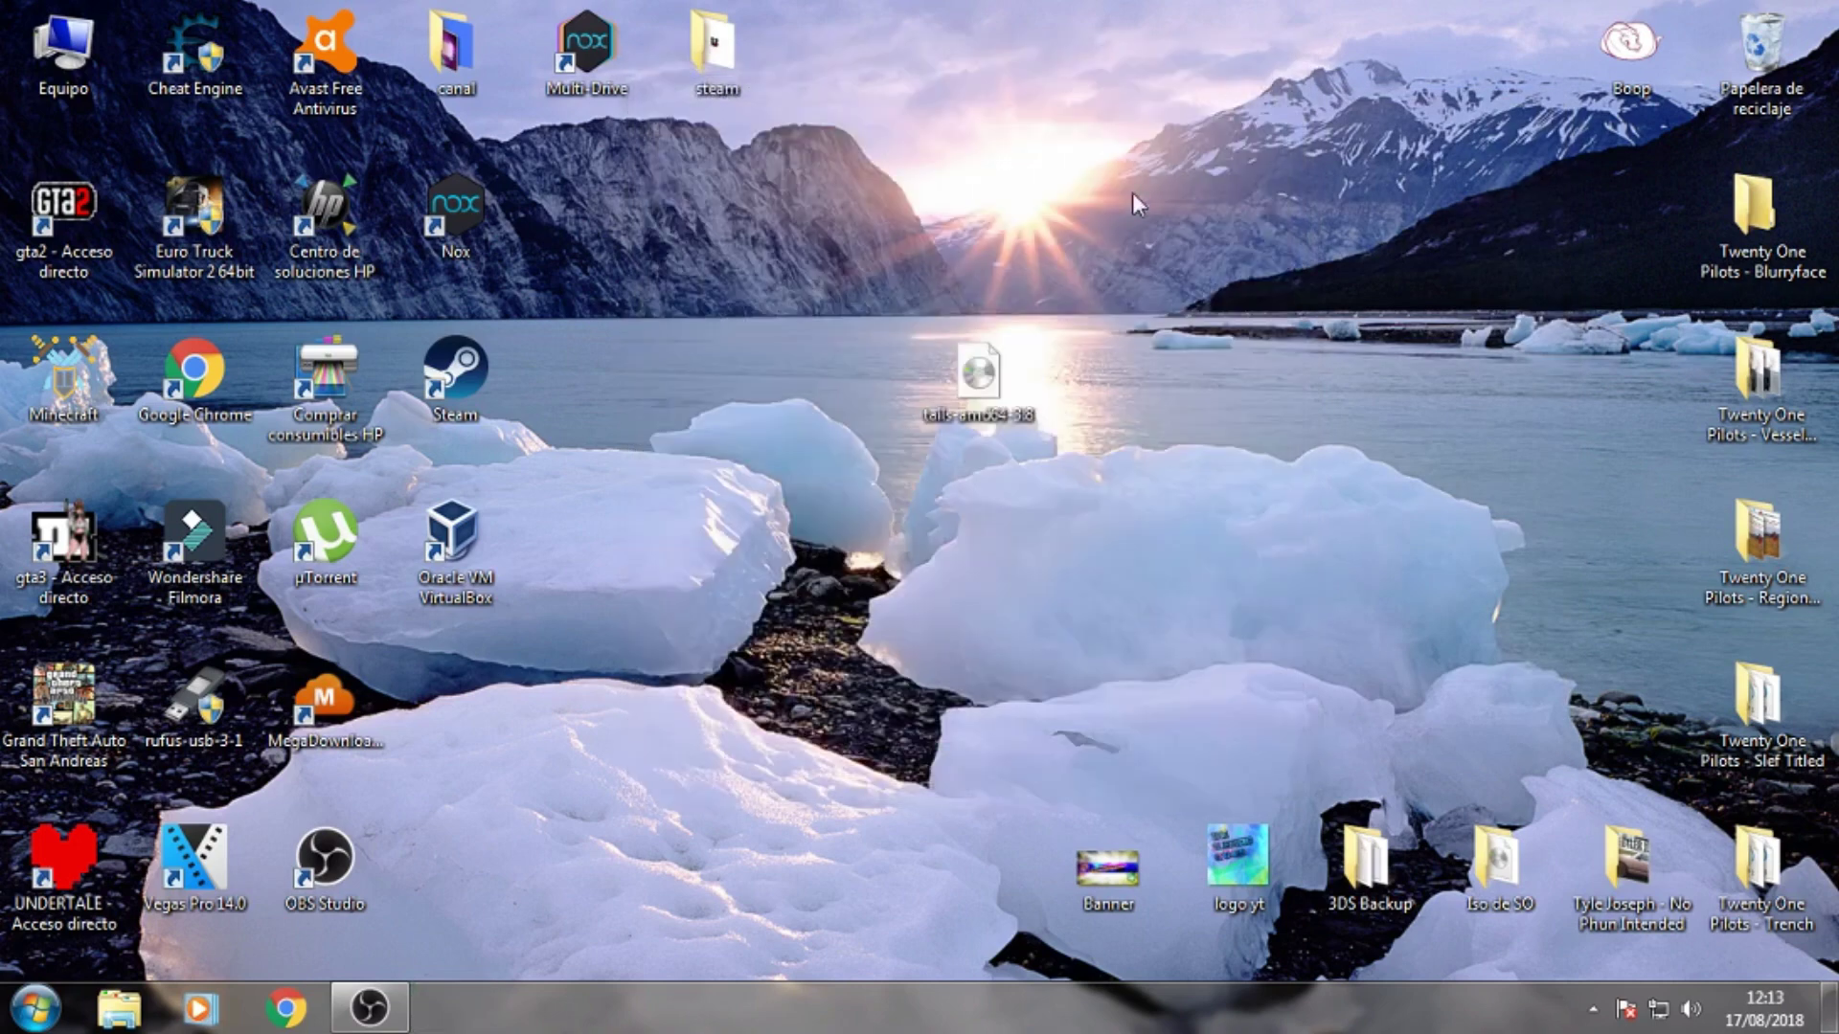
- Launch Oracle VM VirtualBox and start a new virtual machine named TAILS with type Other and version Other/Unknown (64-bit)
double_click(508, 552)
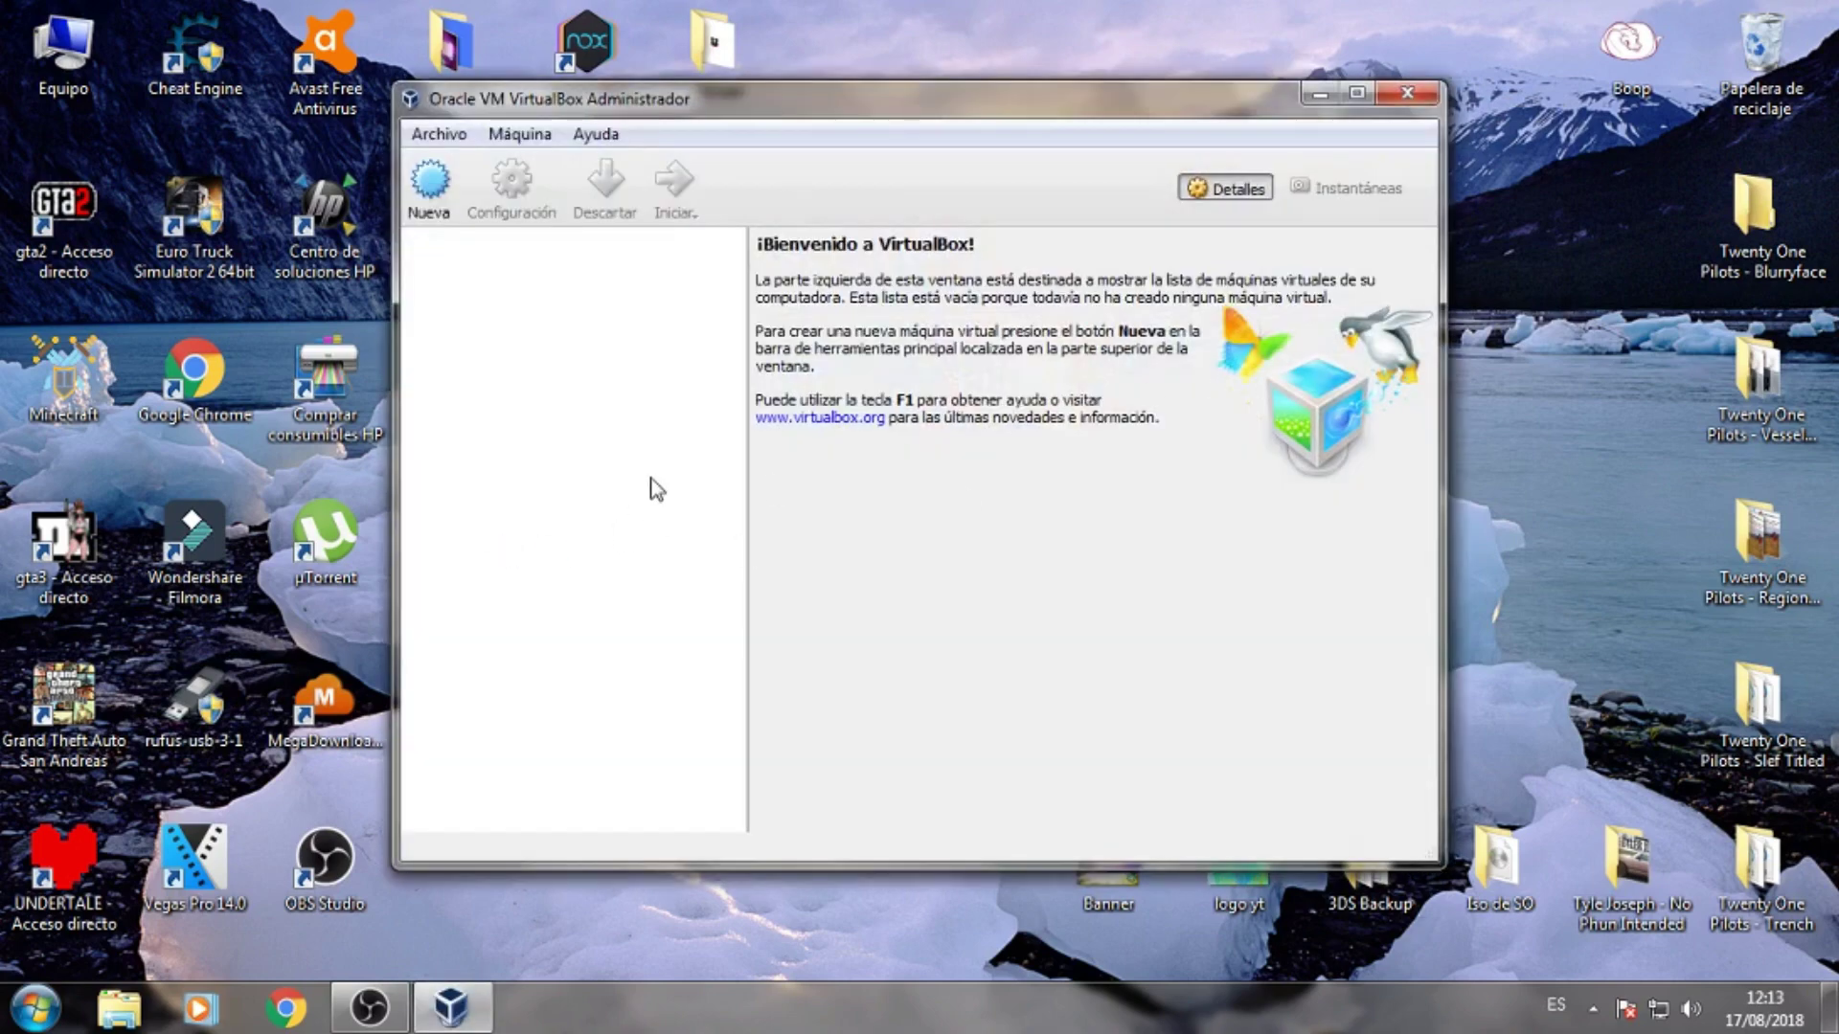
click(429, 184)
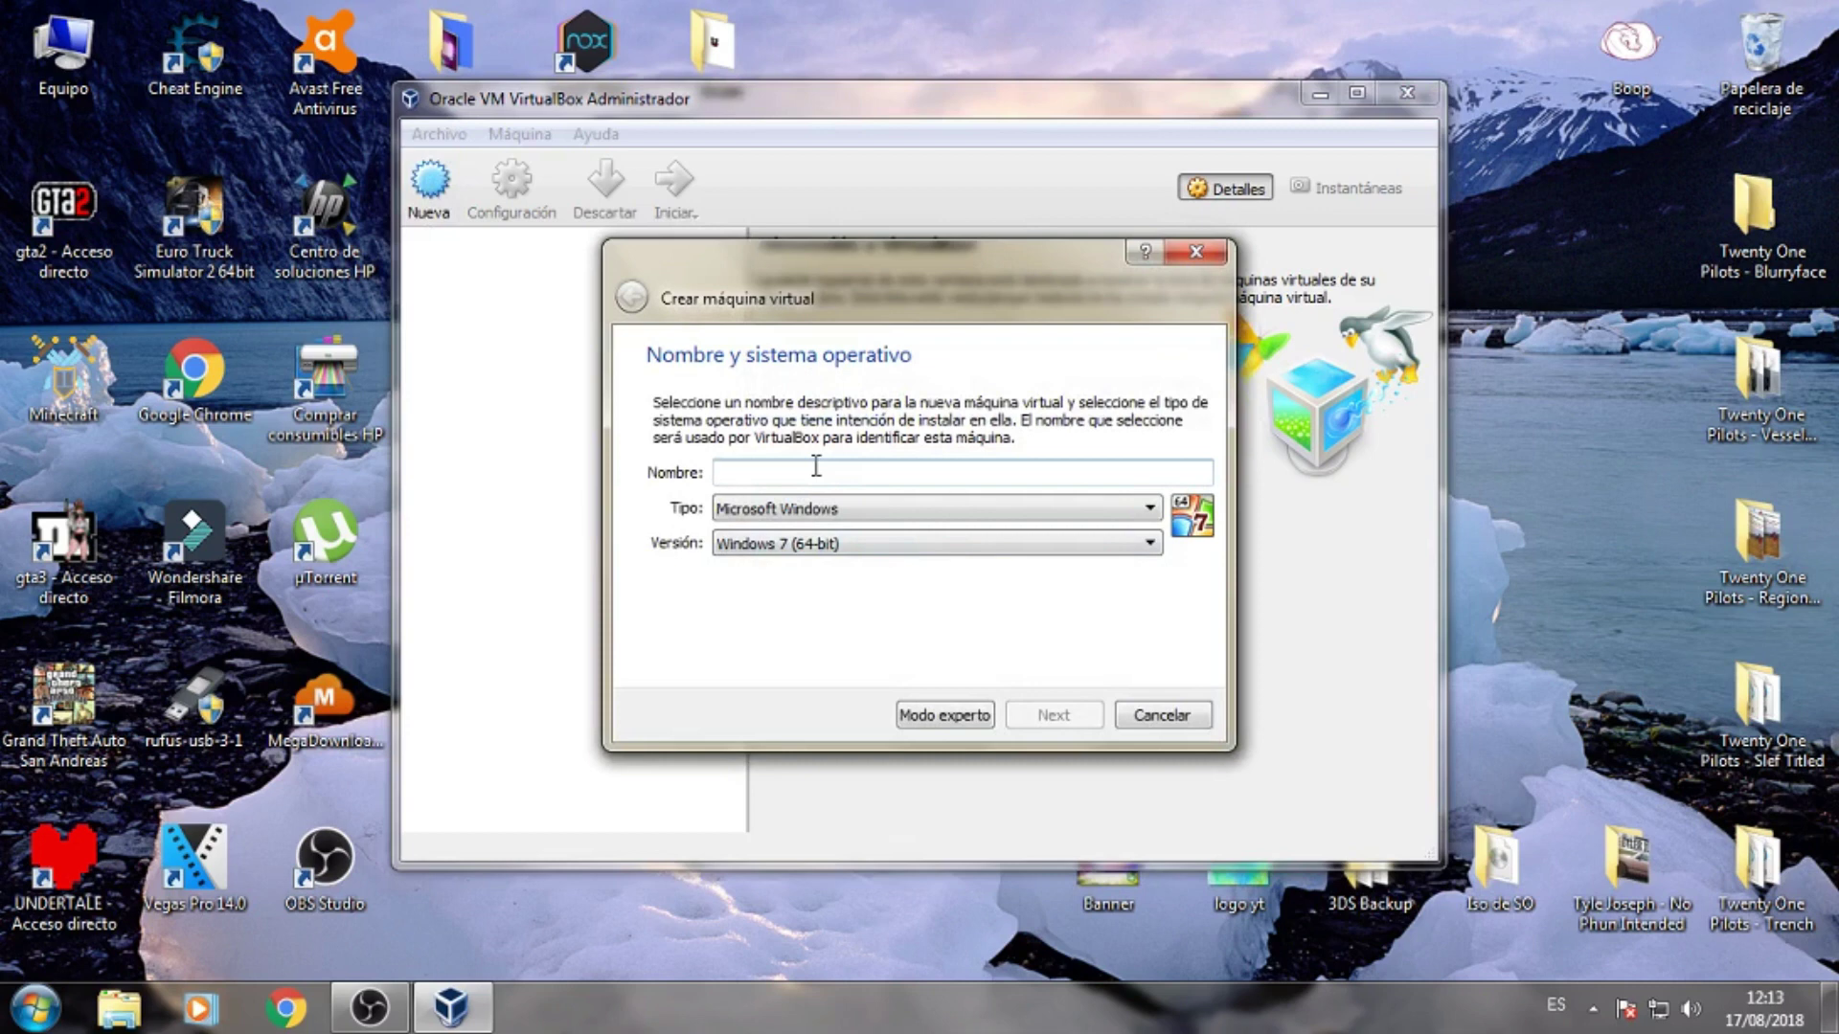
text(TAILS)
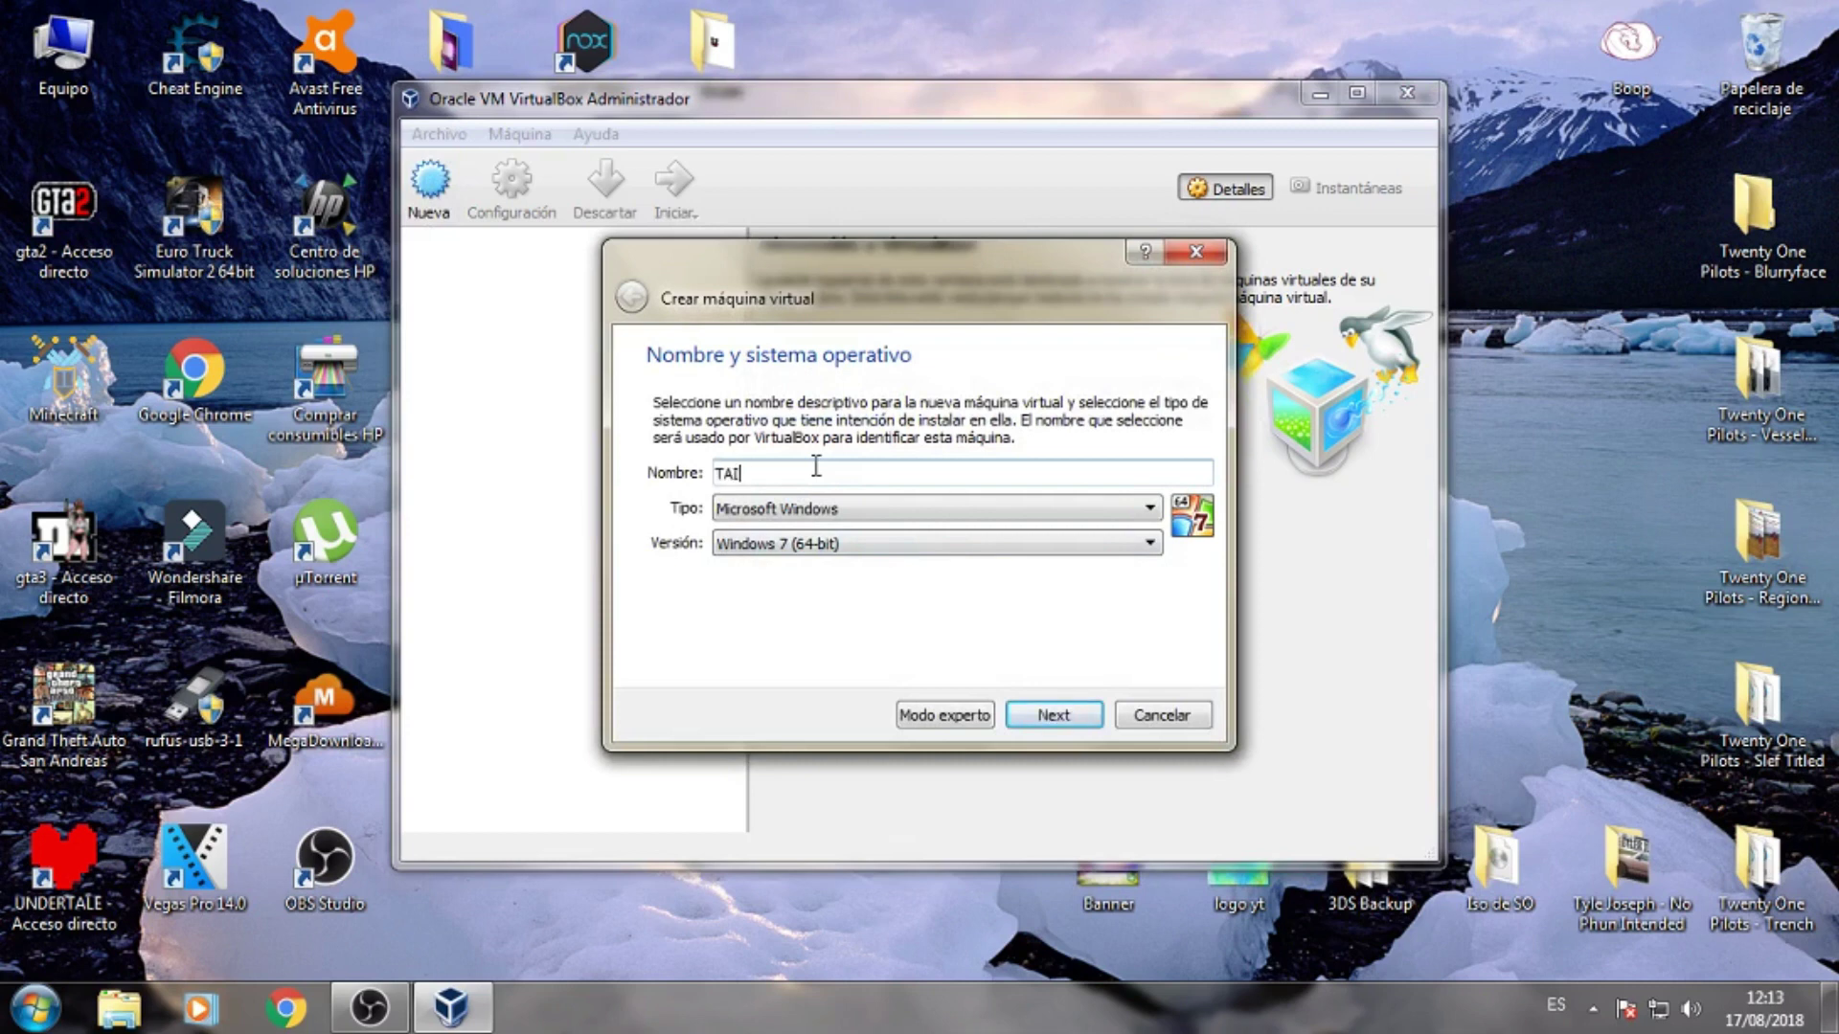
click(778, 509)
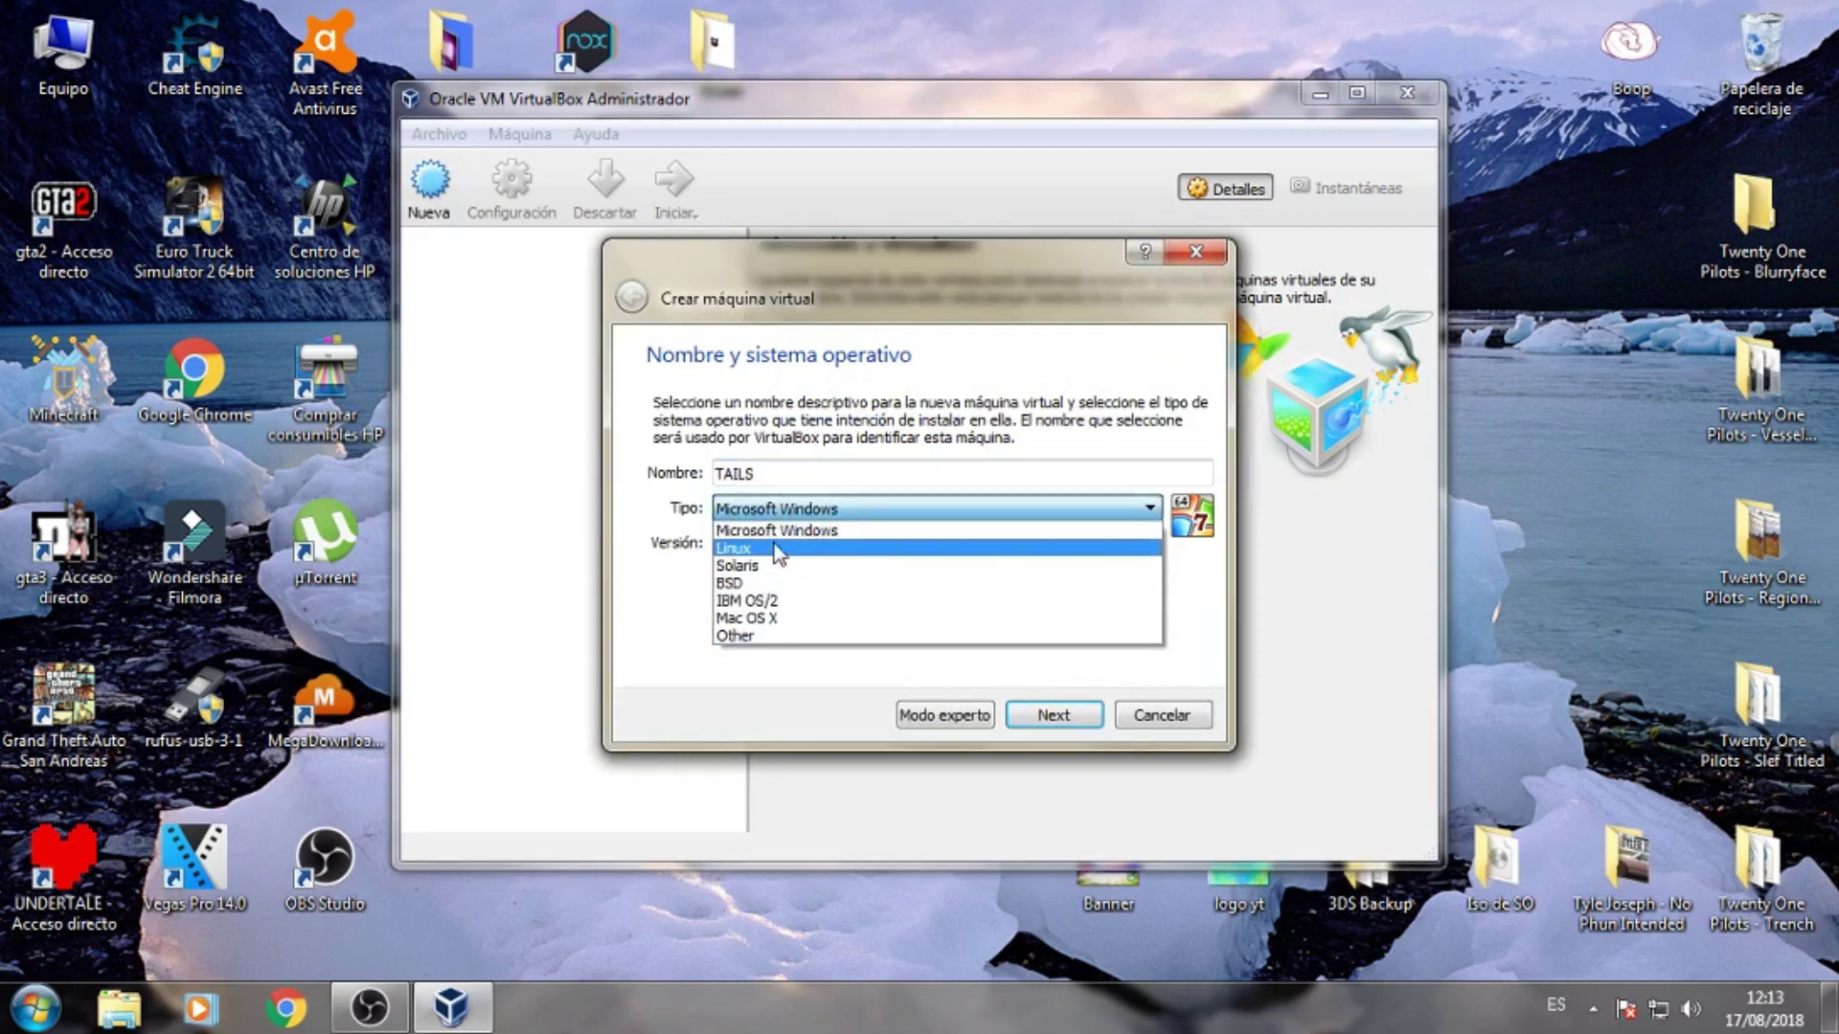
click(742, 636)
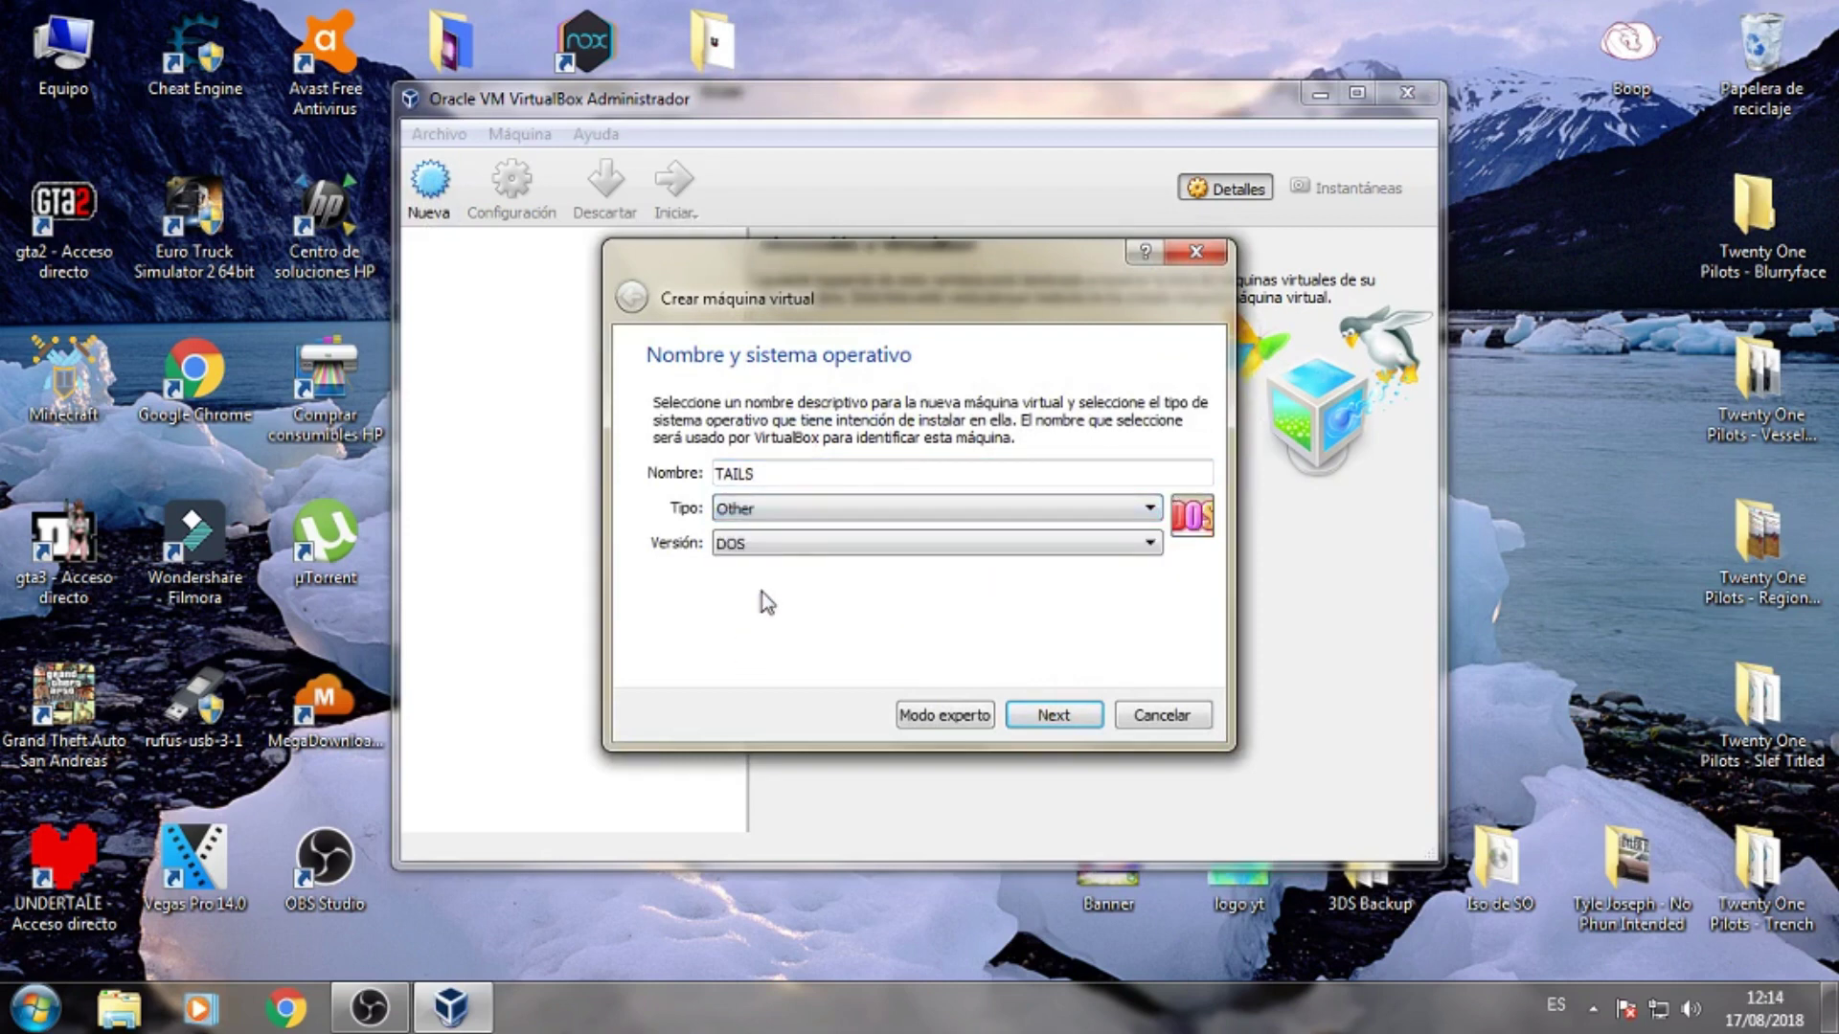
click(776, 544)
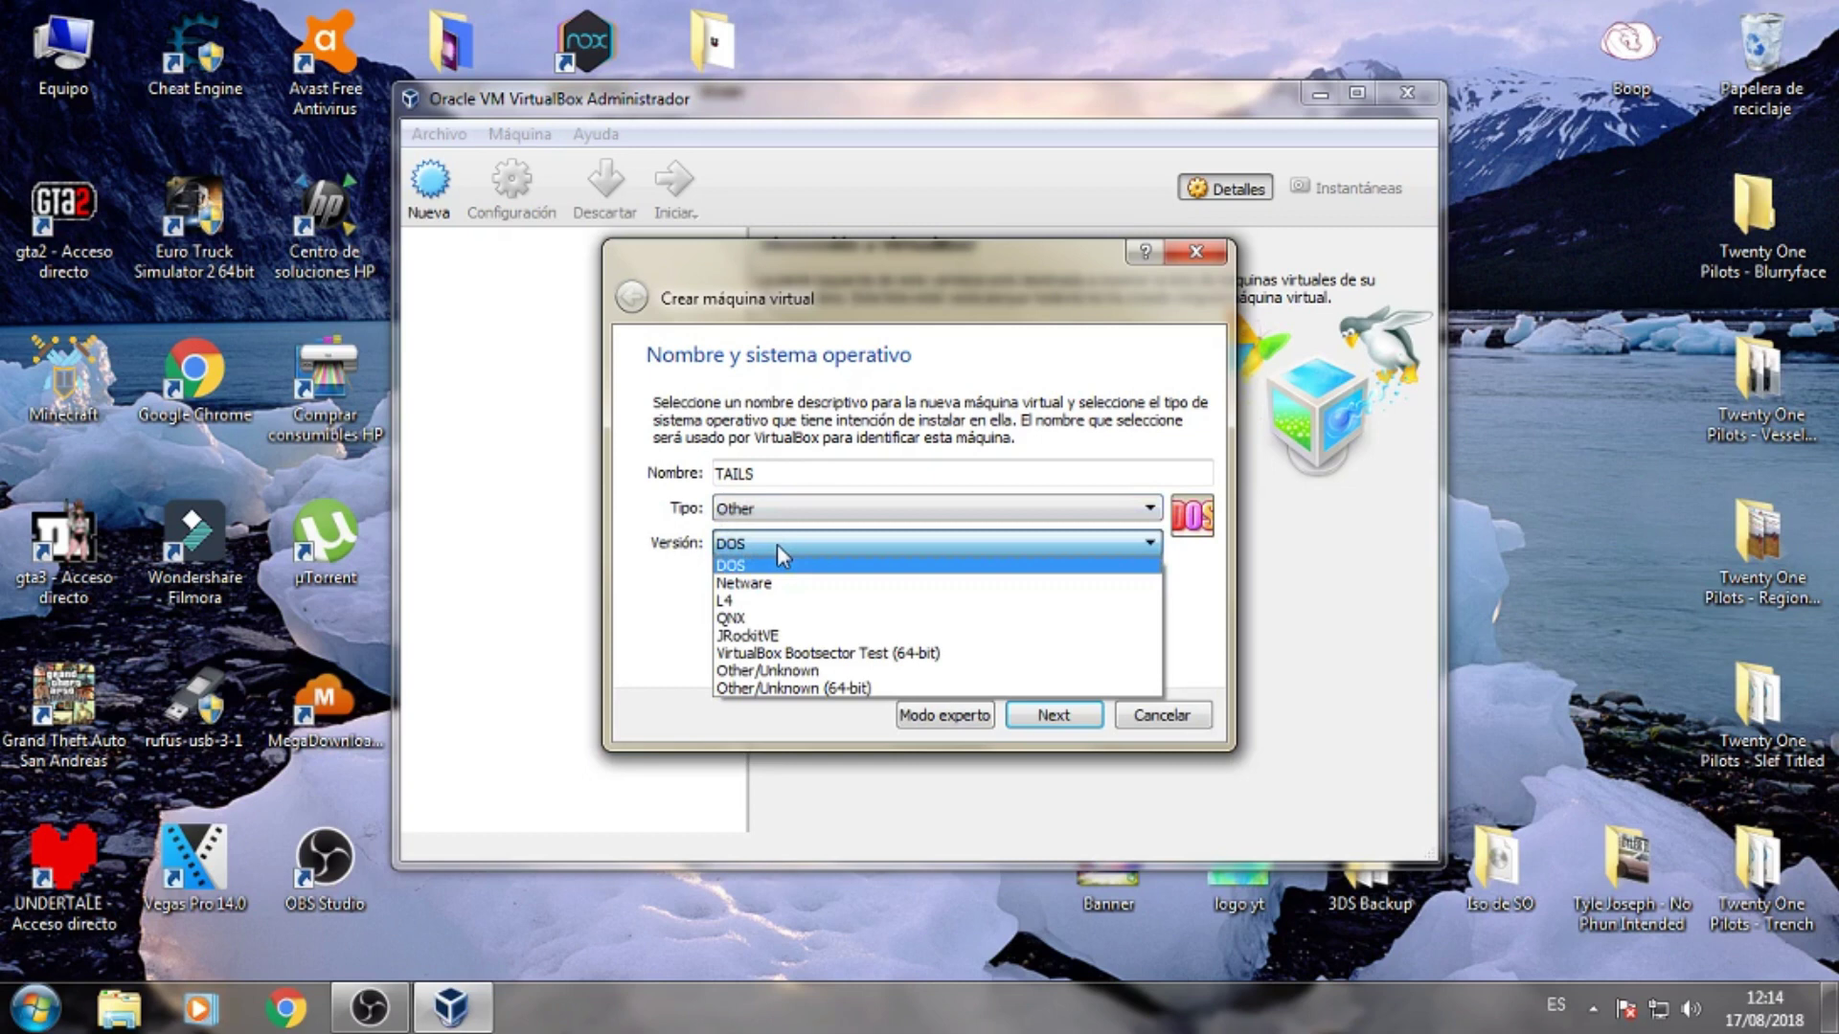
click(785, 687)
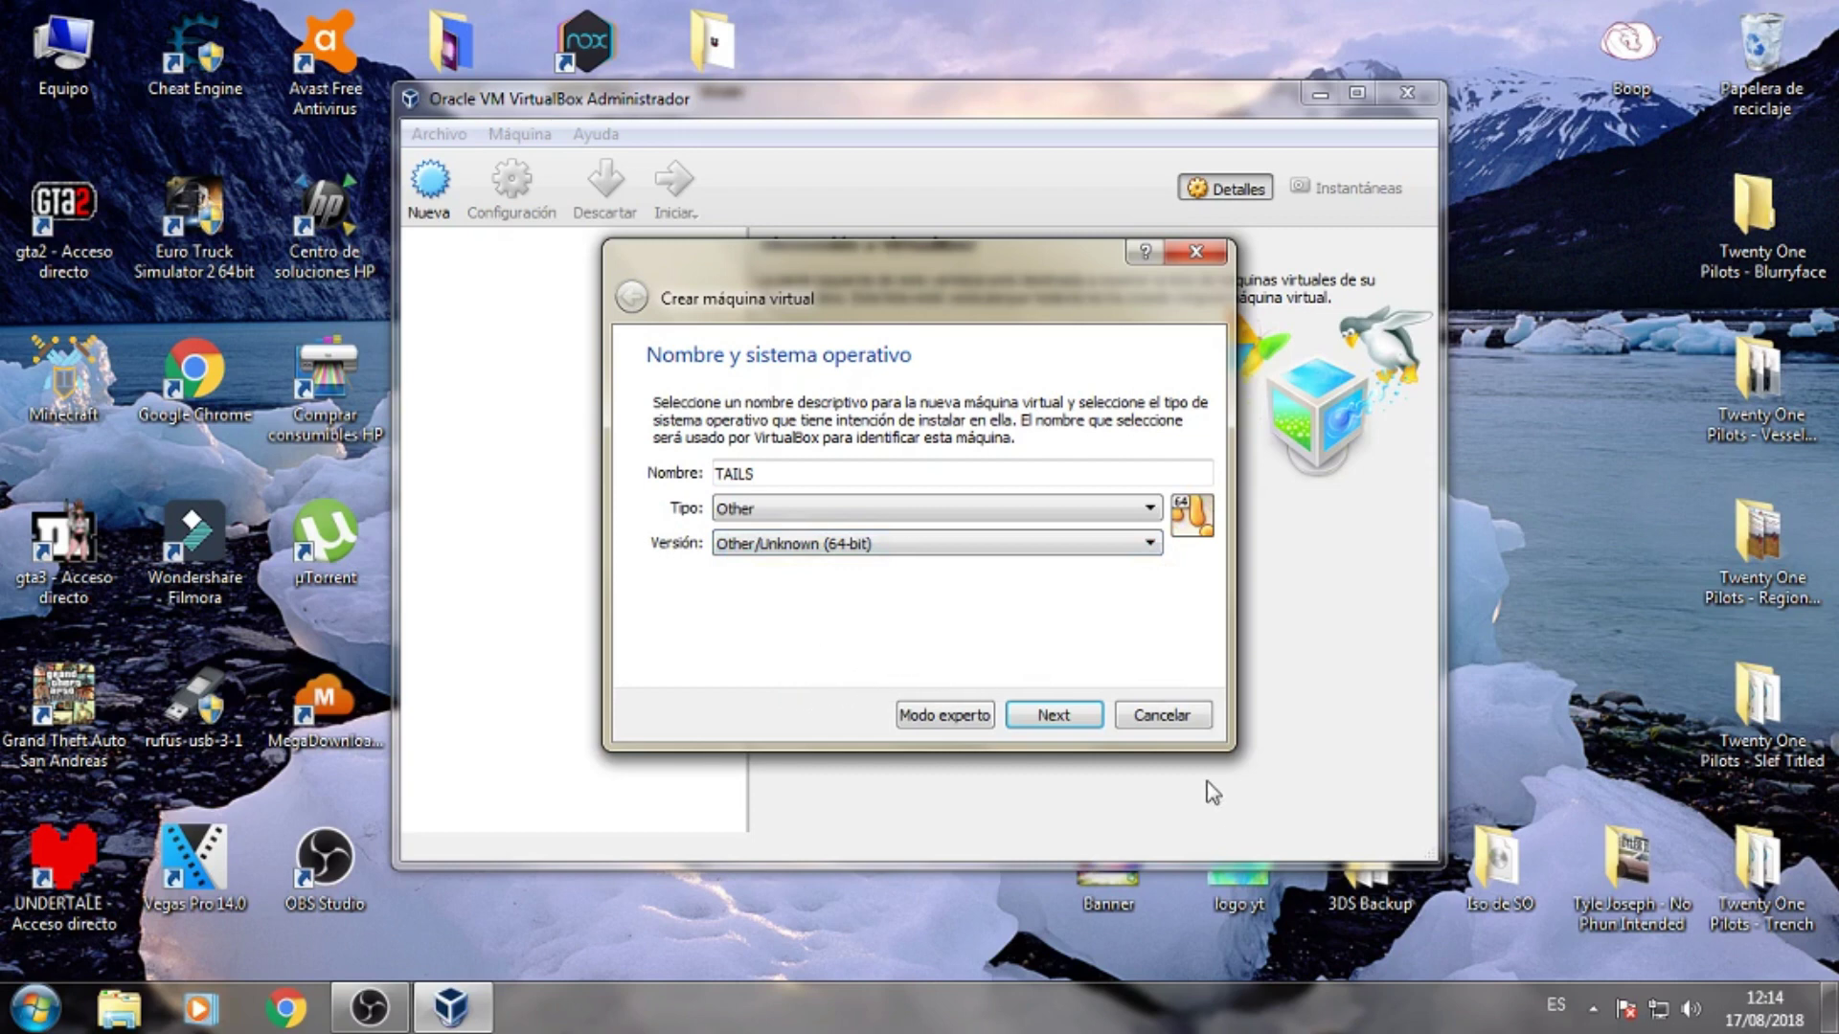
click(1053, 716)
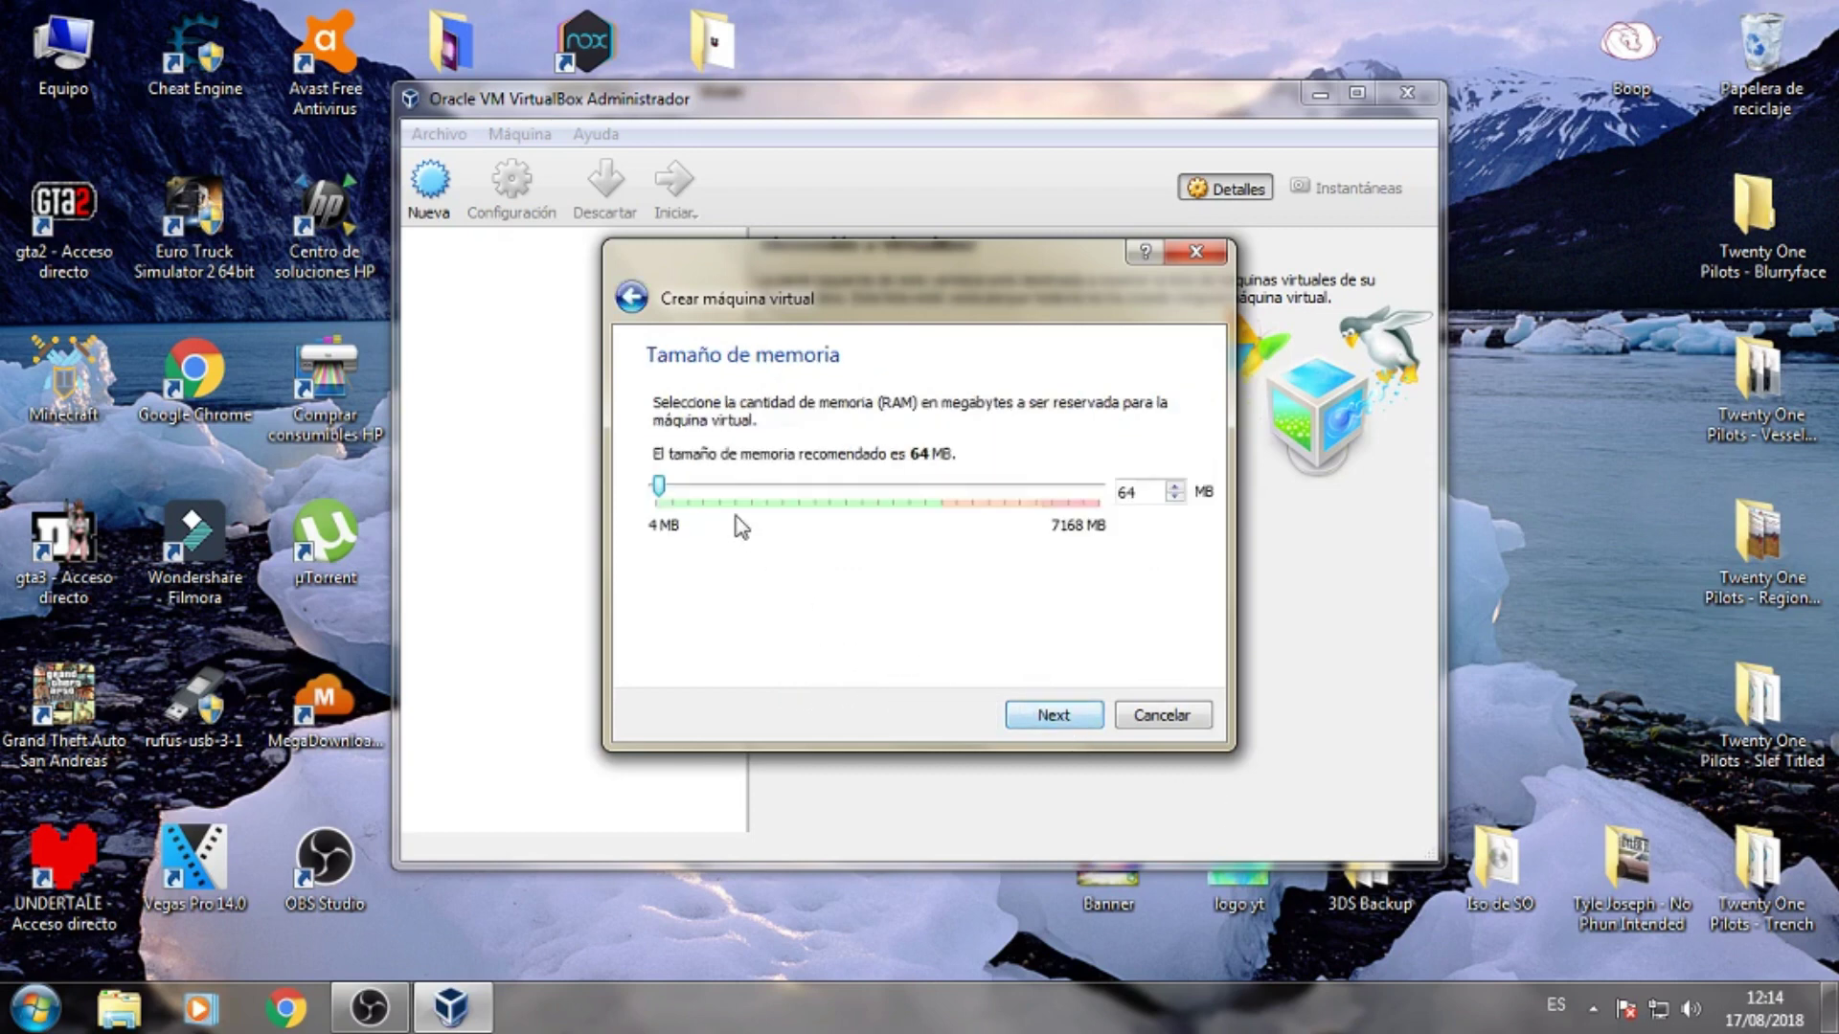
- Set the virtual machine's memory to 4096 MB and choose to create a new virtual hard disk in VDI format
drag(659, 489, 894, 535)
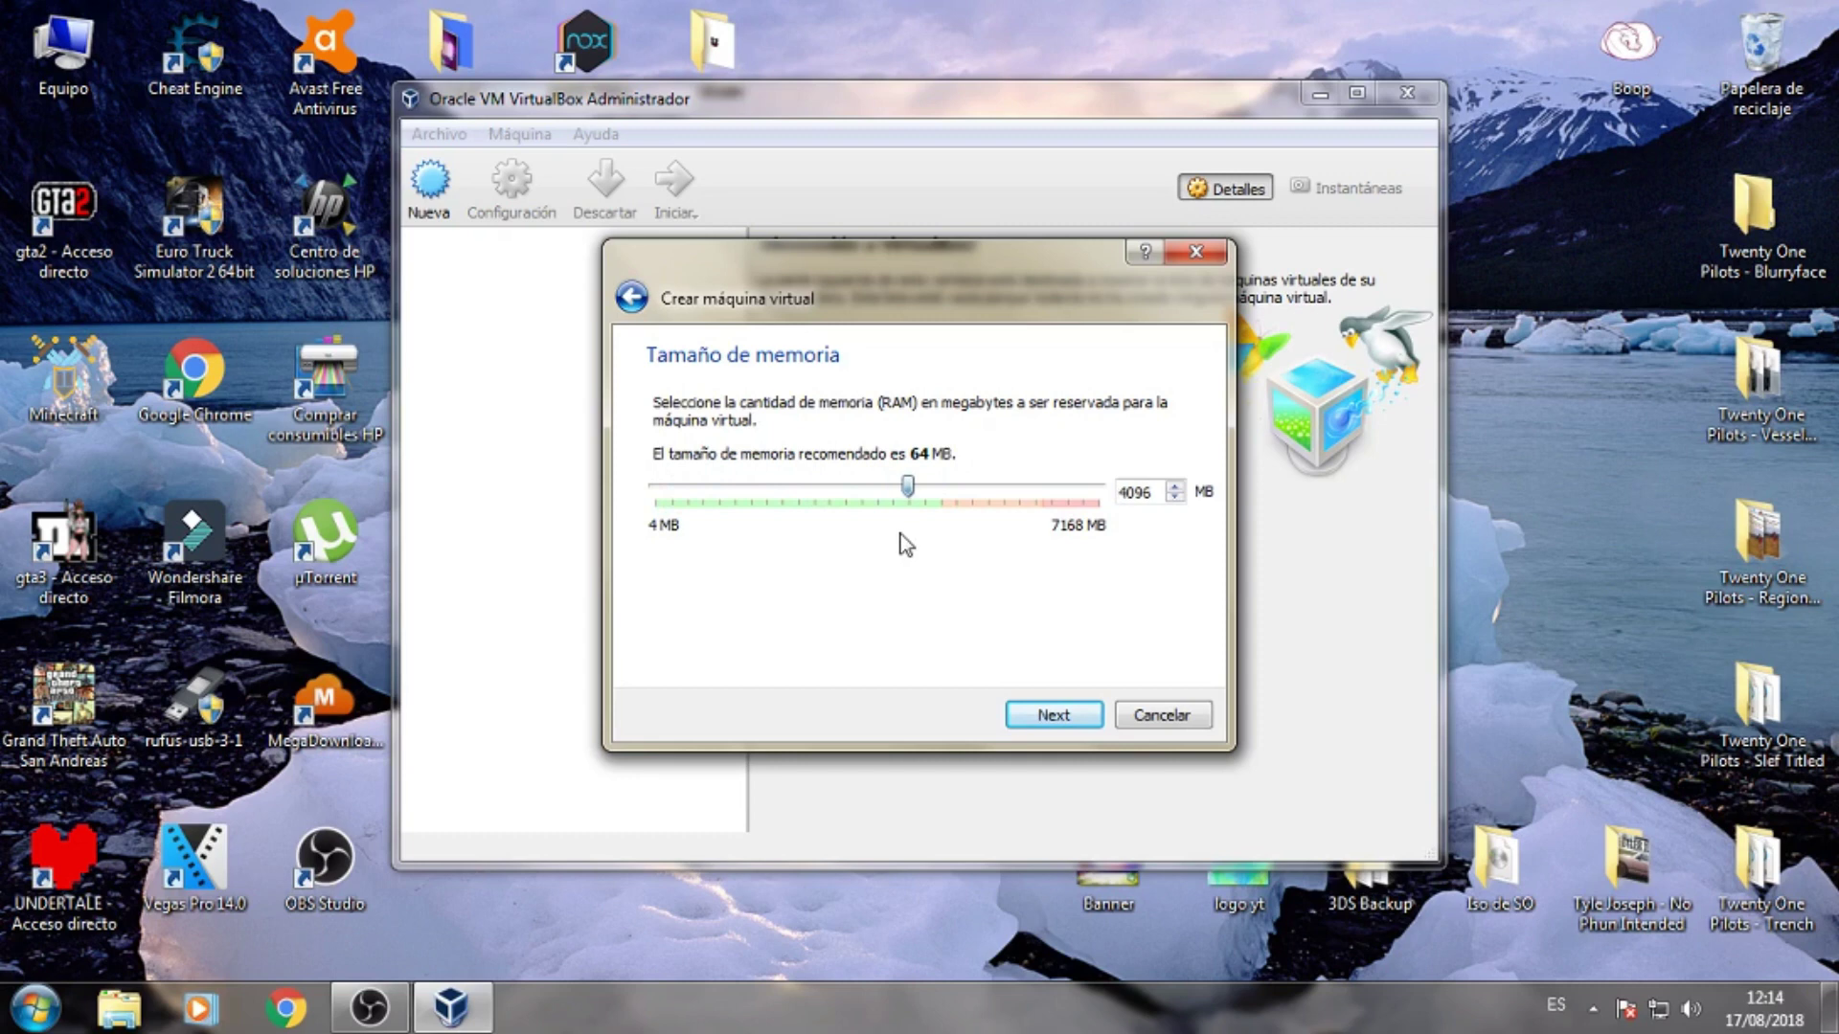
click(1039, 718)
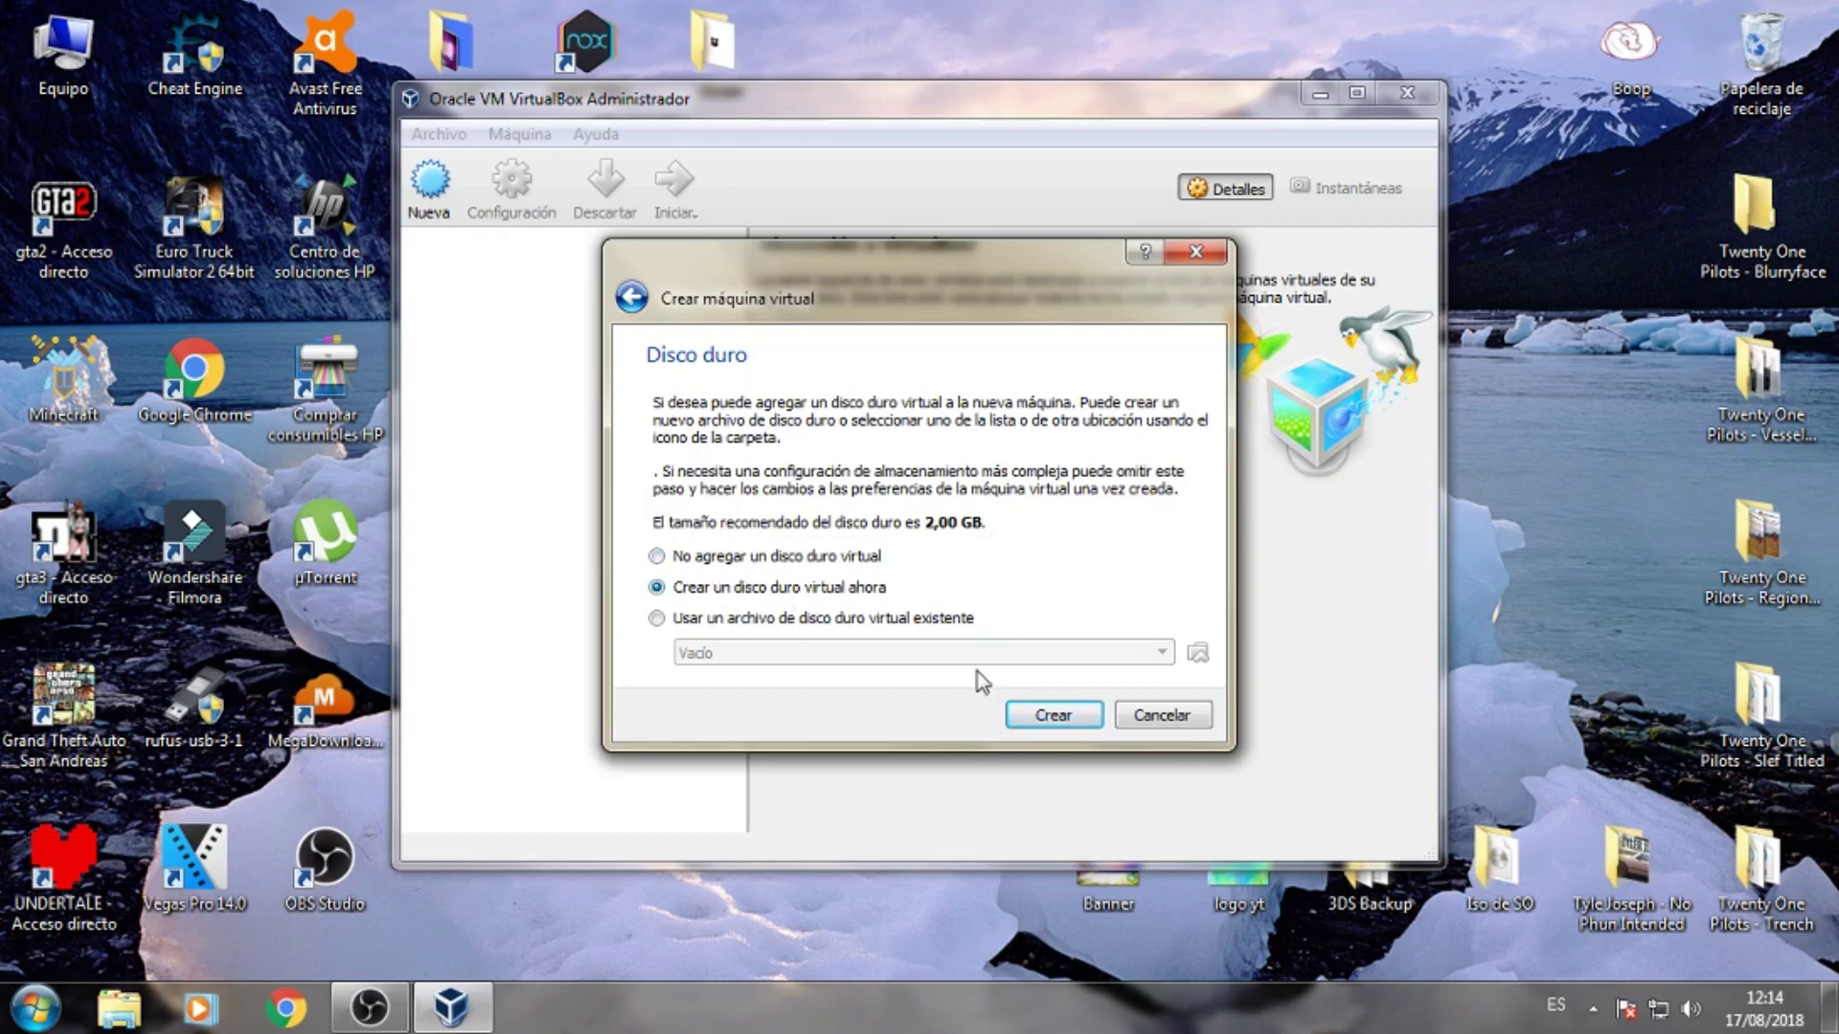
click(1051, 719)
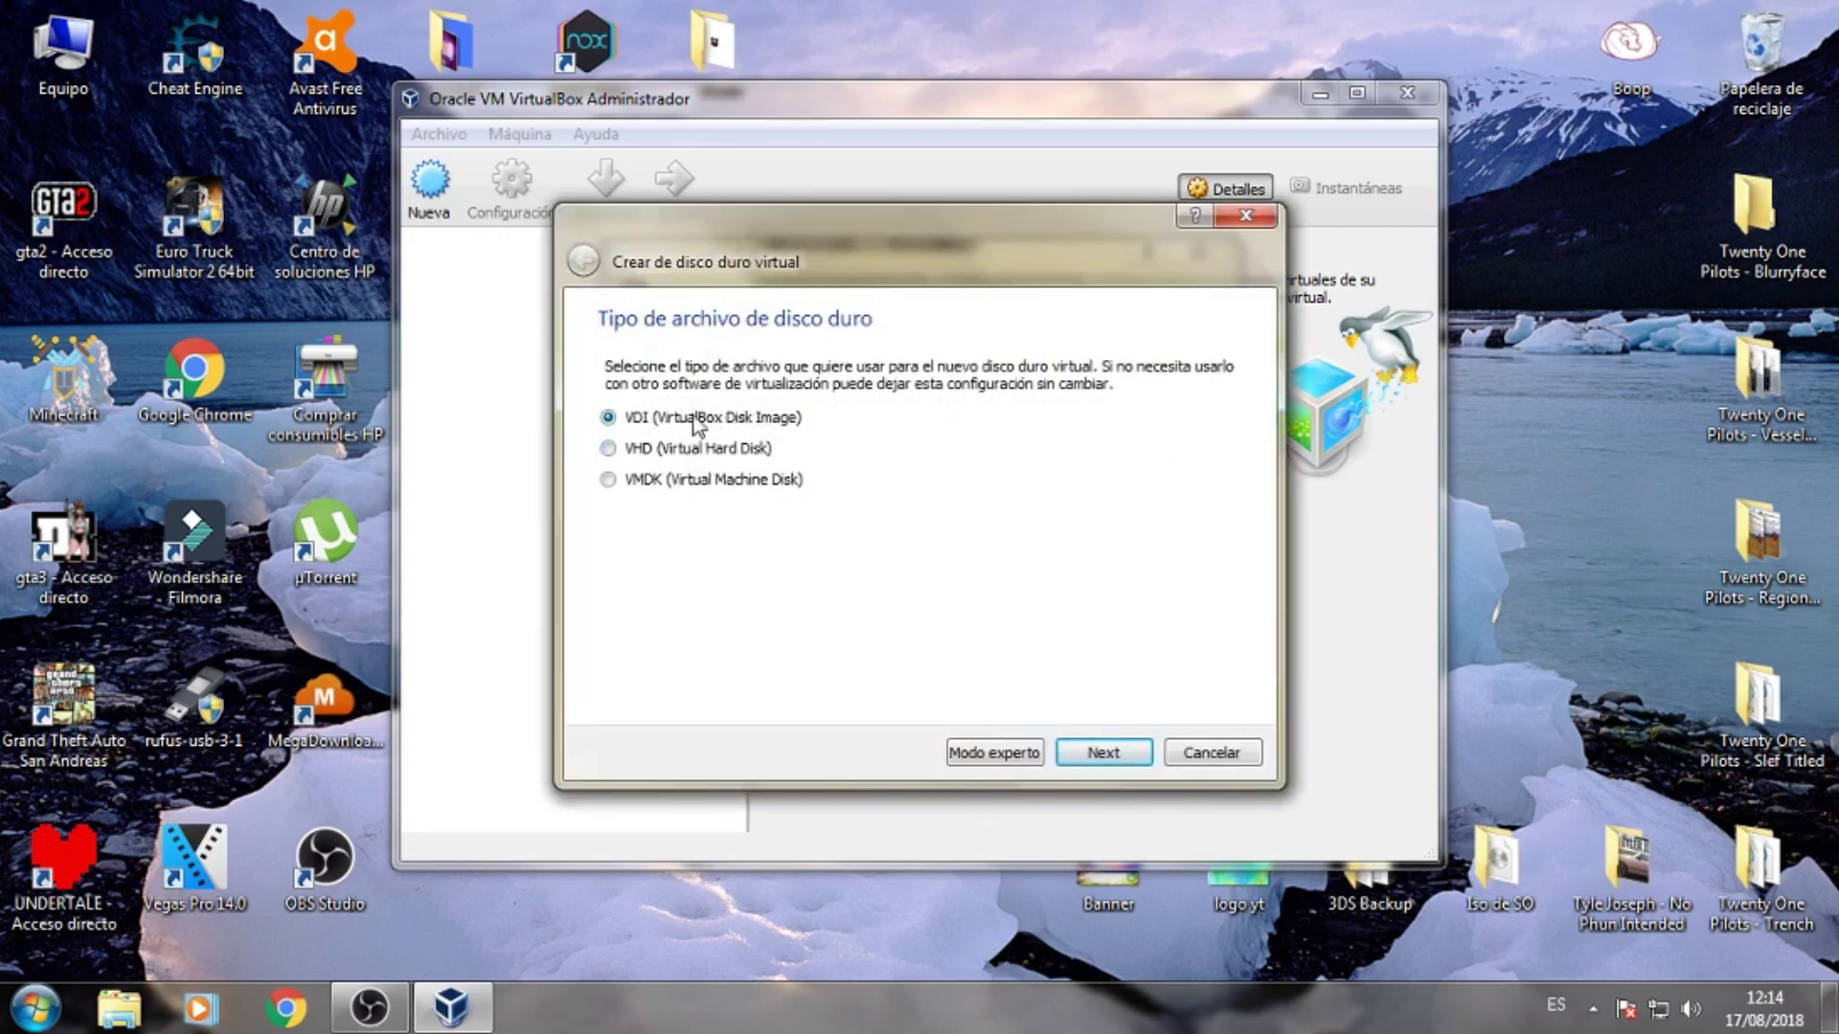
click(1119, 754)
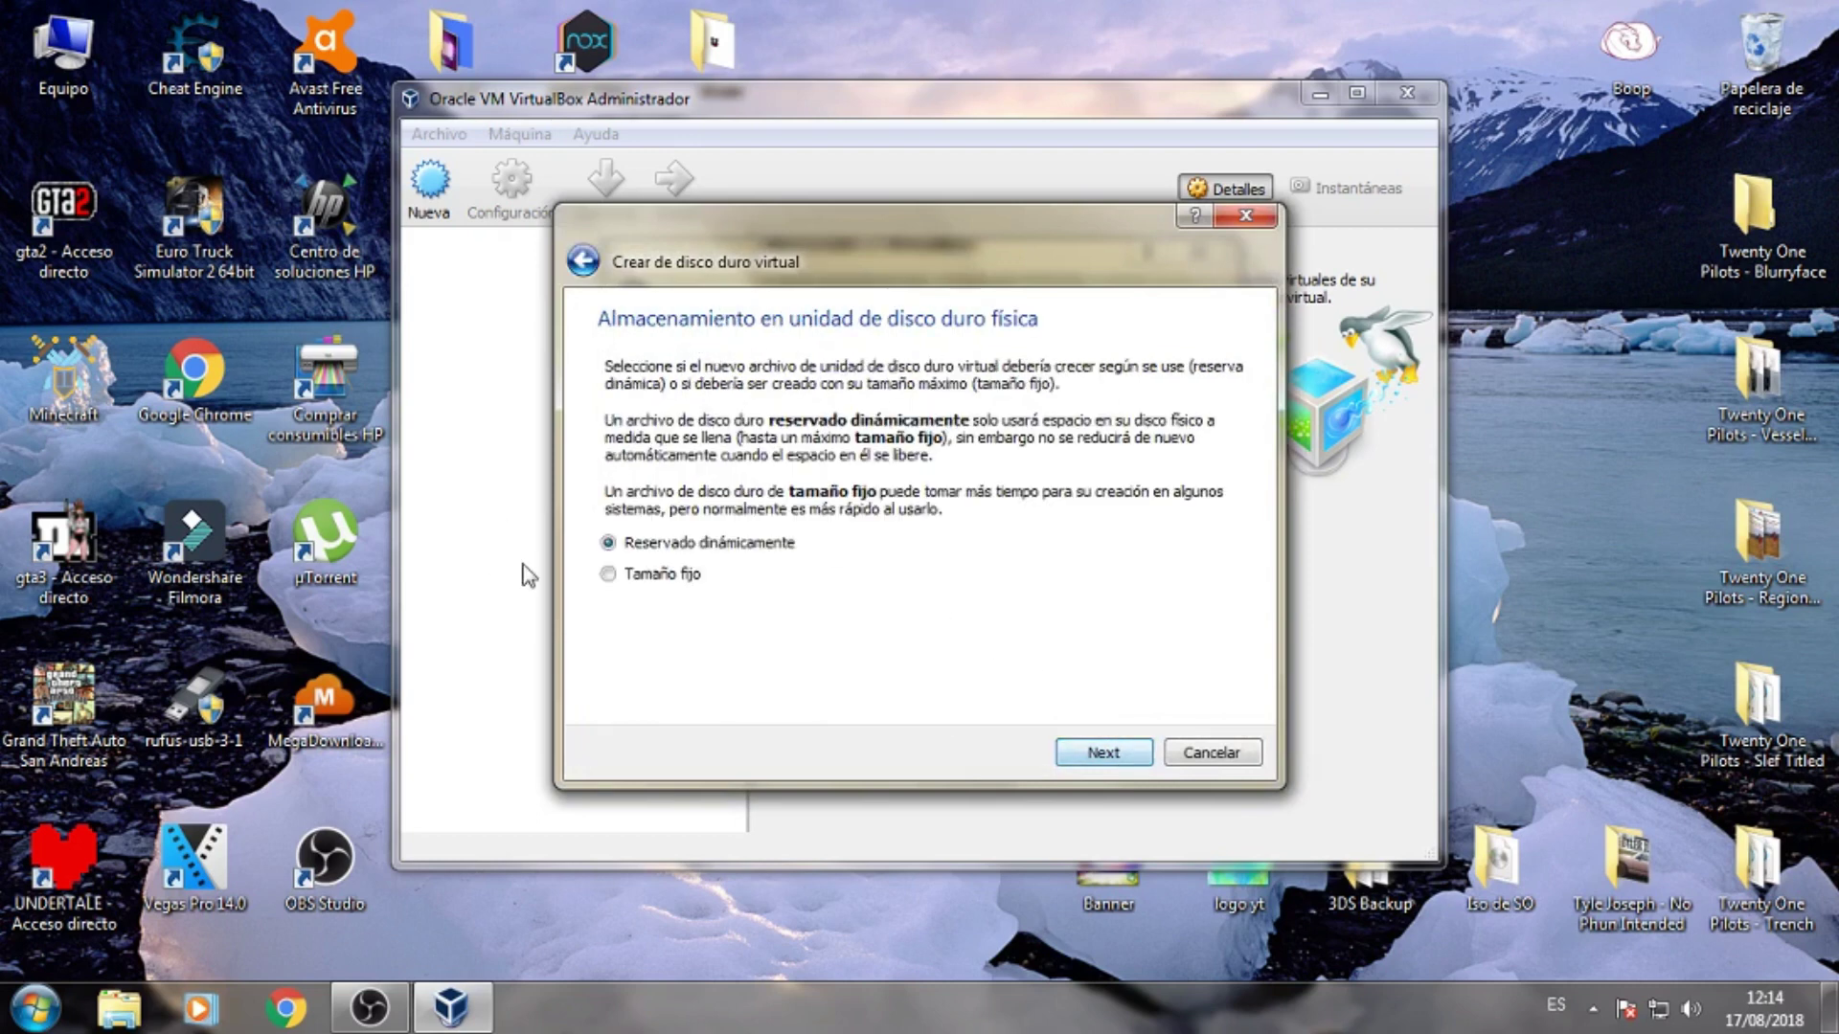
- Make the TAILS disk fixed size at about 5.78 GB and finish creating the virtual machine
click(649, 543)
click(630, 544)
click(667, 579)
click(1105, 754)
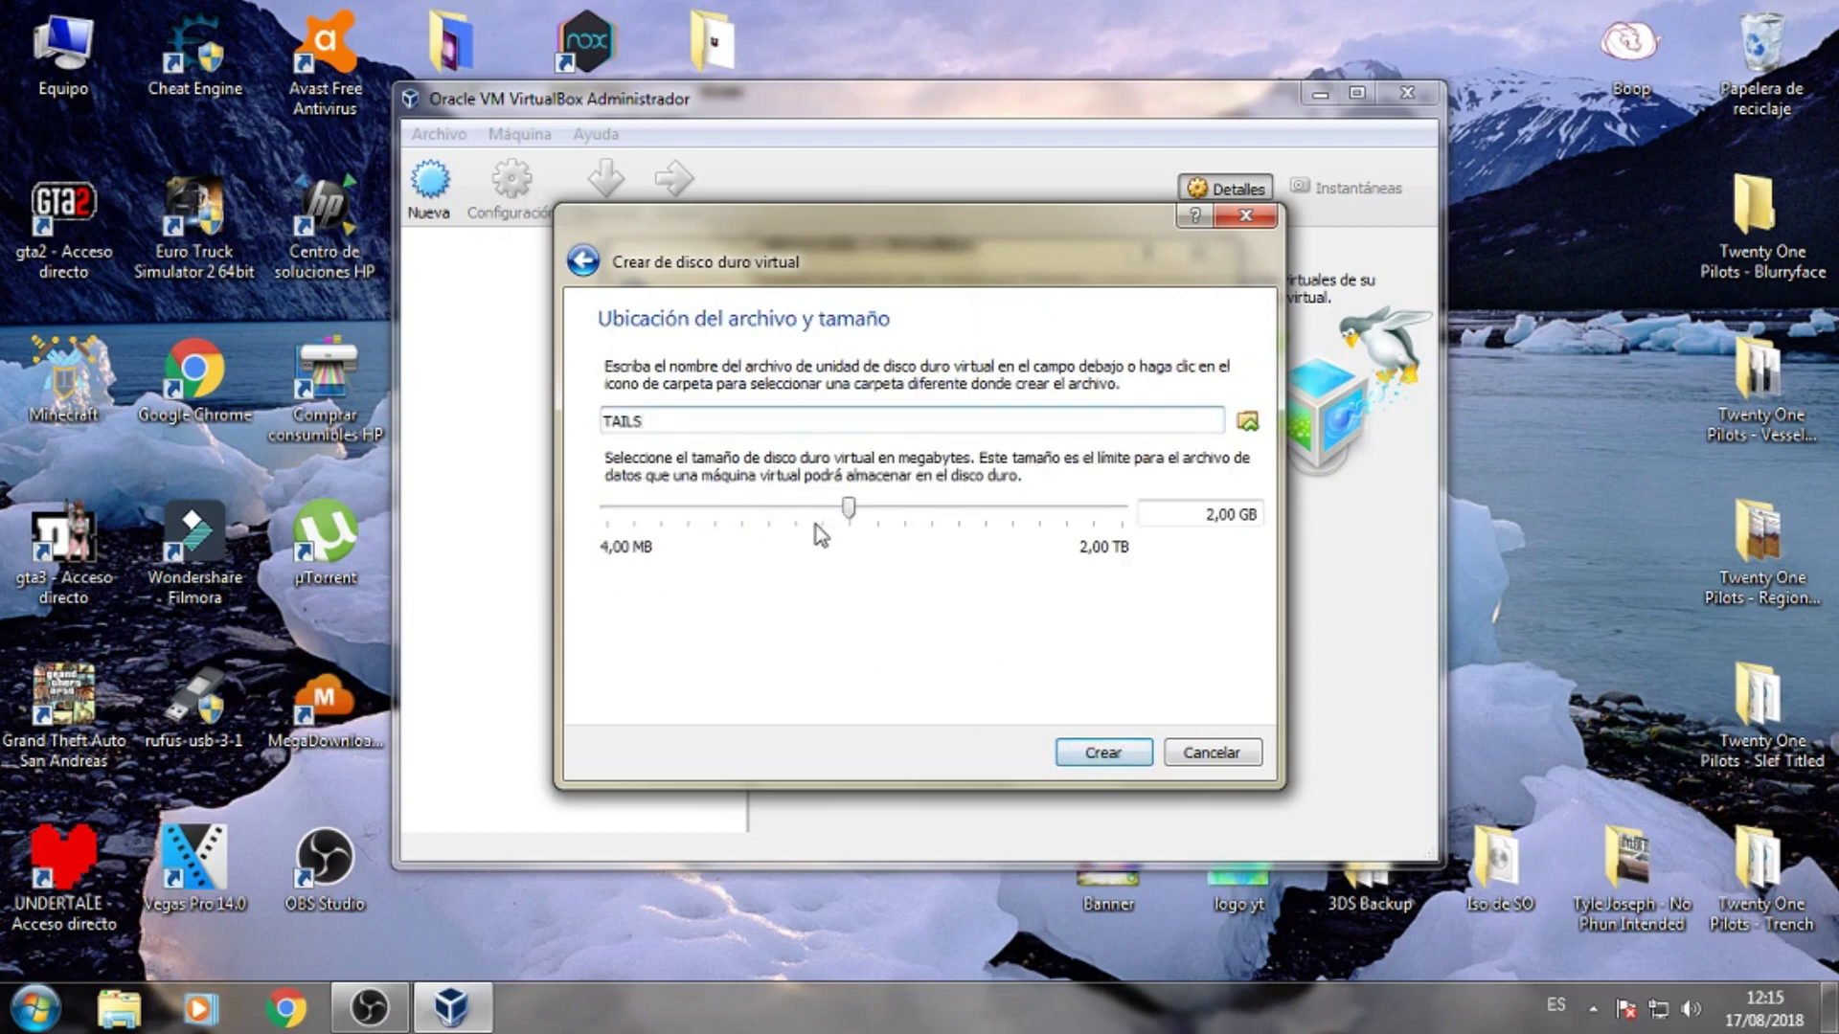
drag(845, 514, 895, 567)
click(1117, 751)
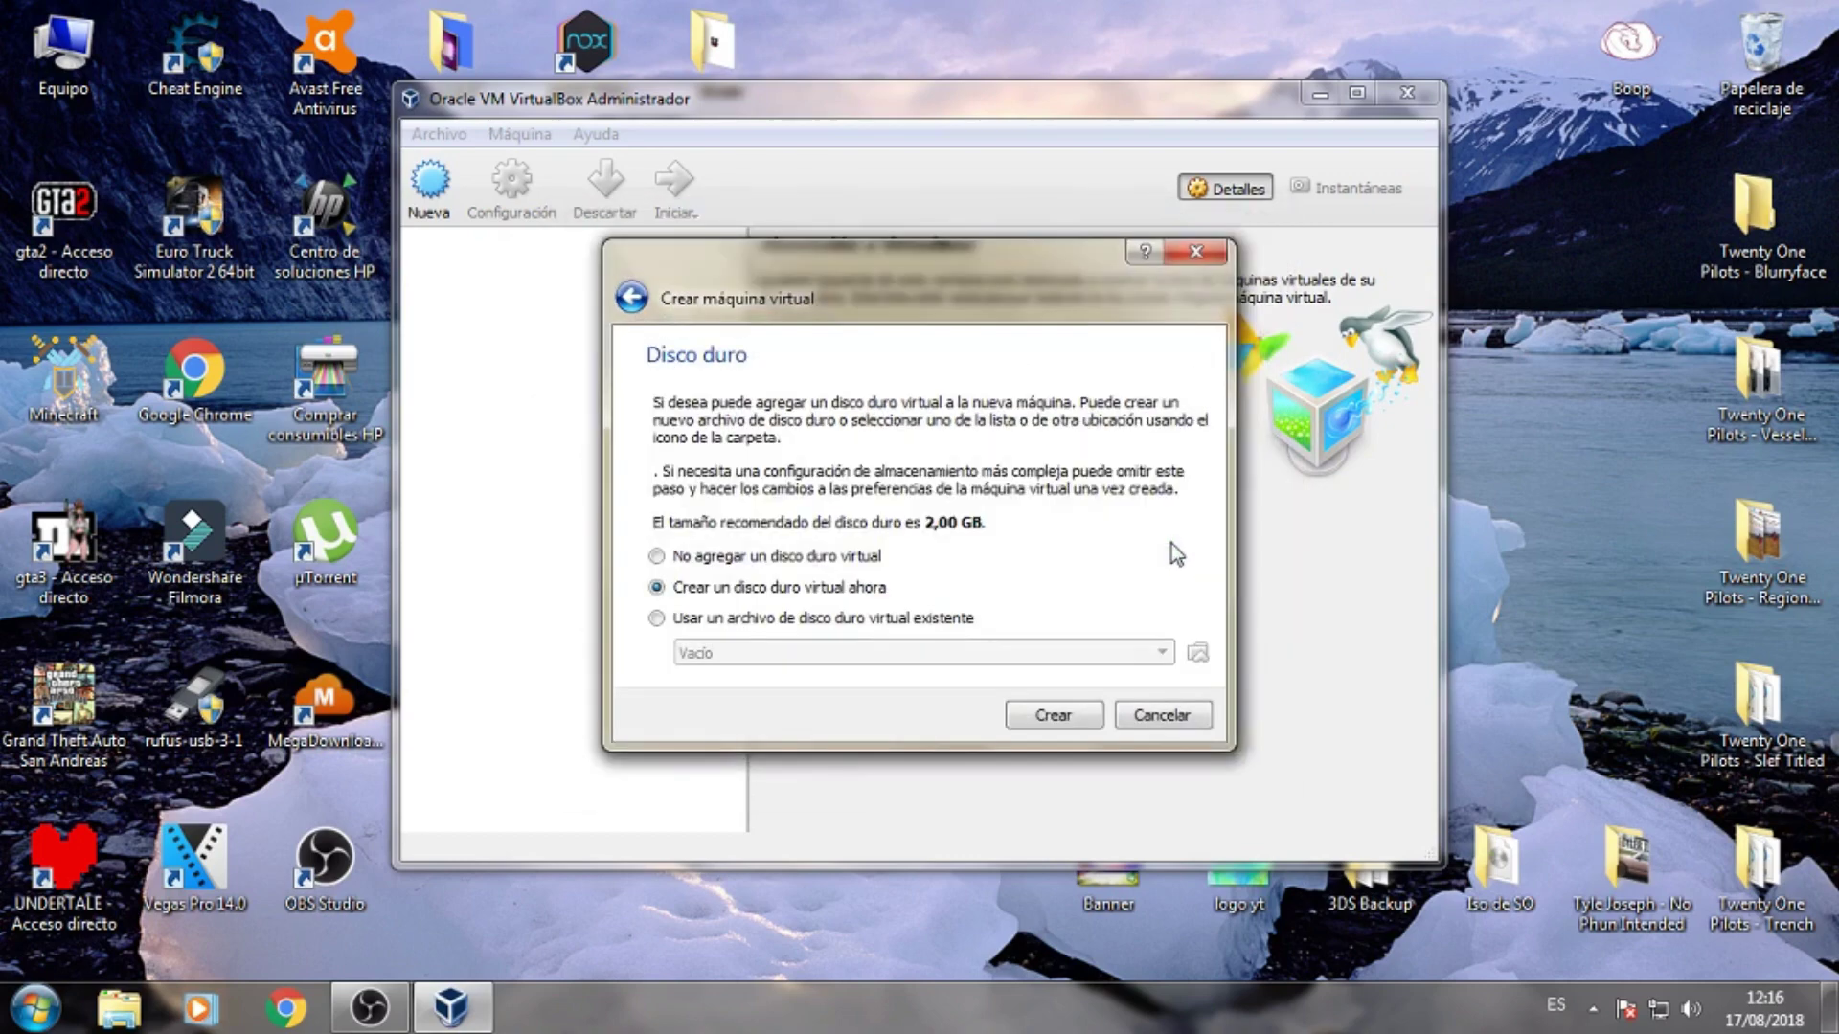
click(1054, 718)
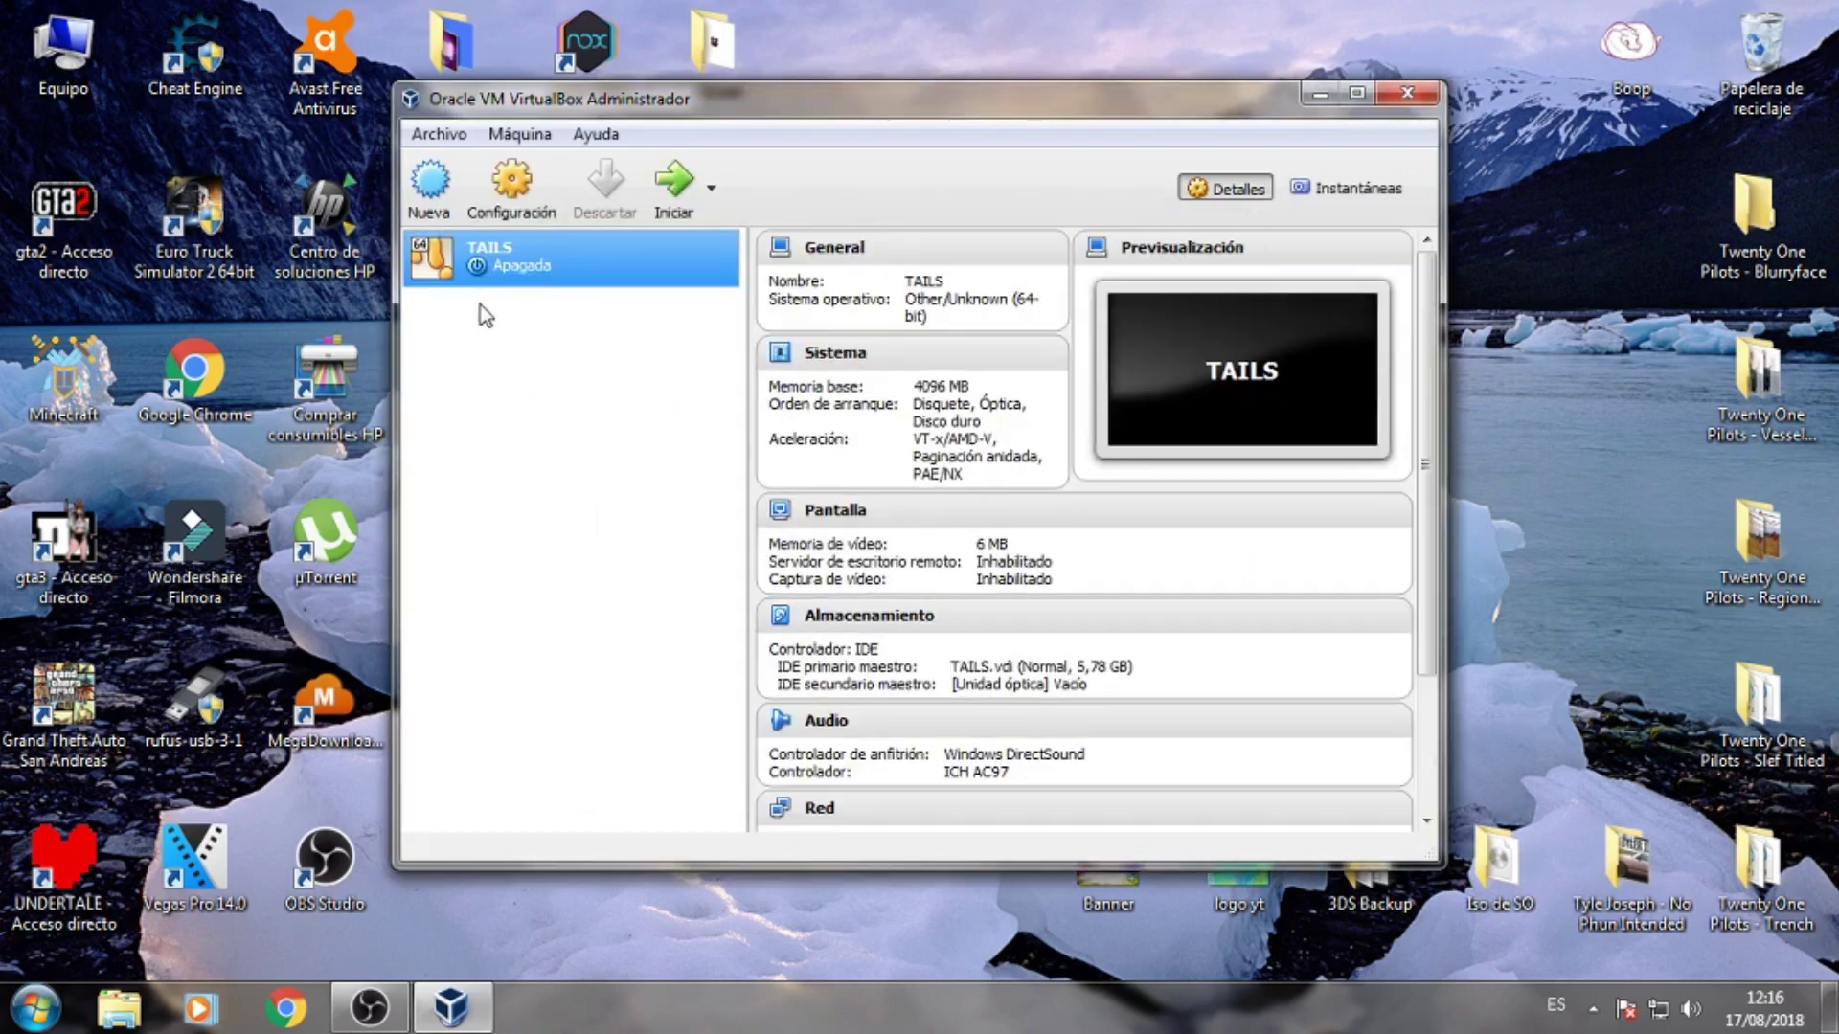
- Move the optical drive to first place in the TAILS machine's boot order in its system settings
click(517, 205)
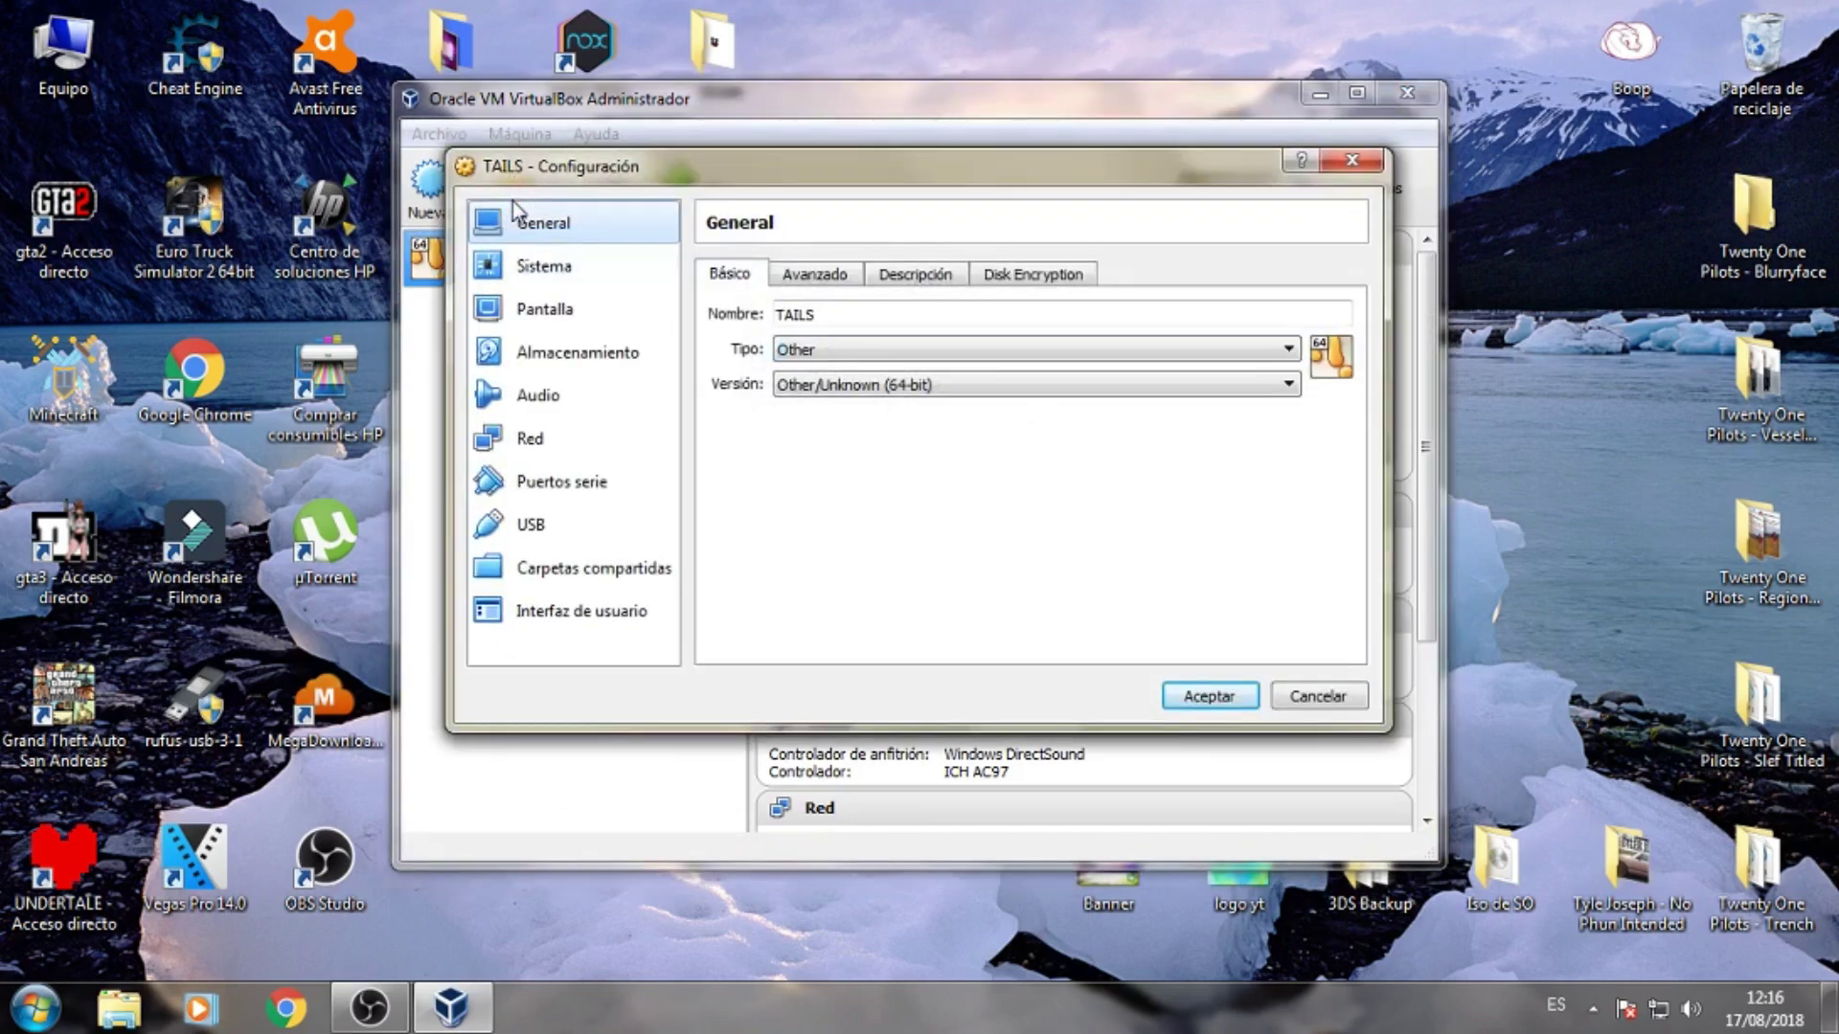
click(552, 271)
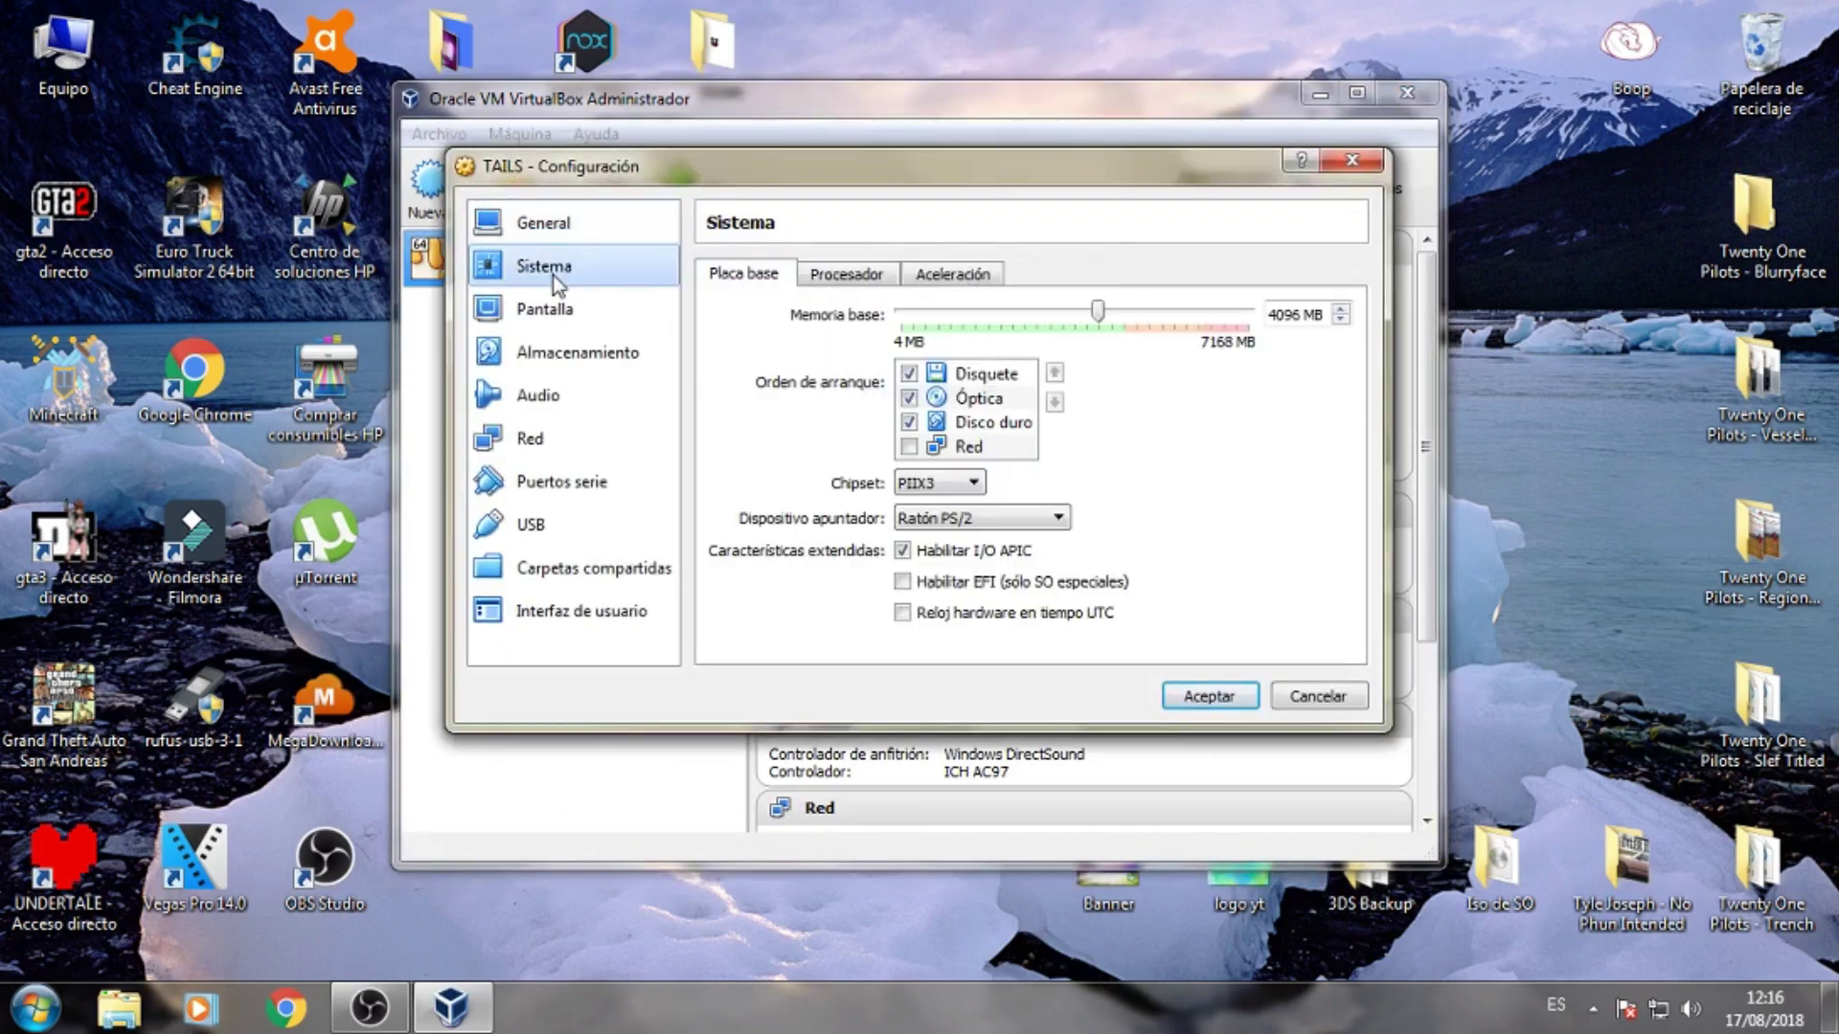
click(982, 398)
click(1054, 371)
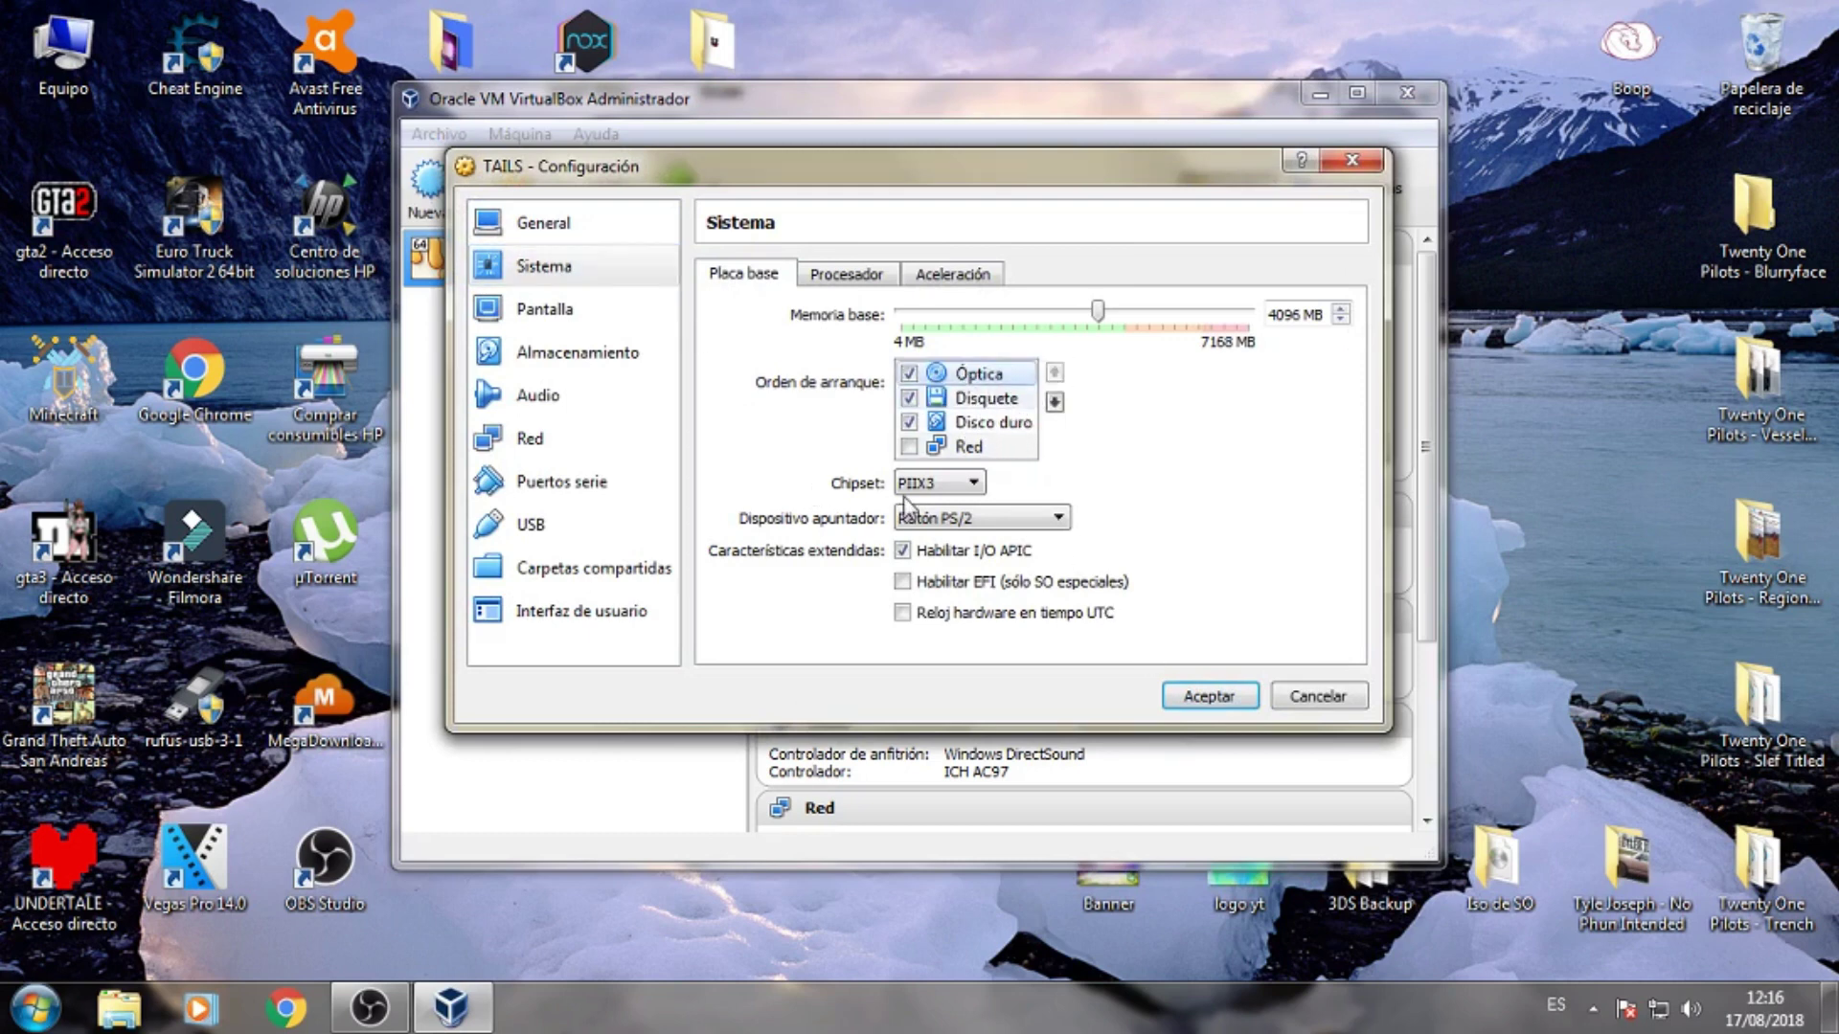
- Add an optical drive to the machine's IDE controller with the tails-amd64-3.8 disc image from the desktop
click(513, 322)
click(517, 351)
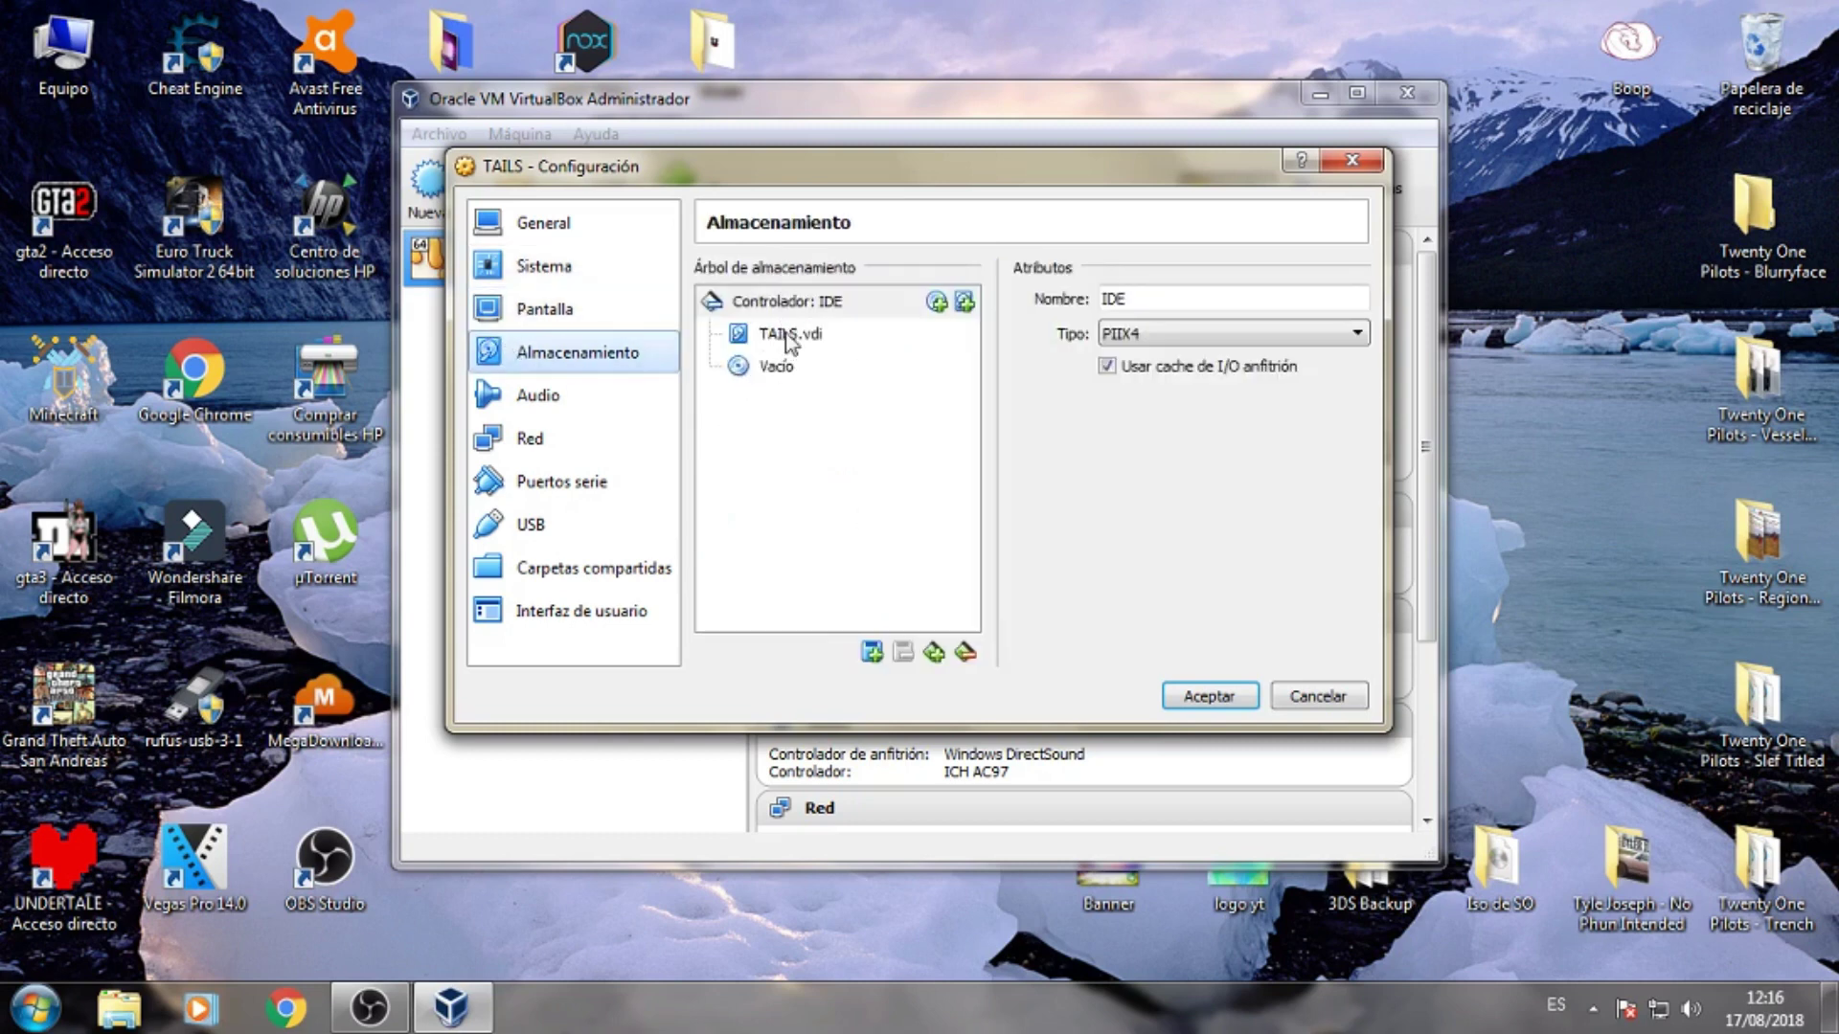
click(935, 302)
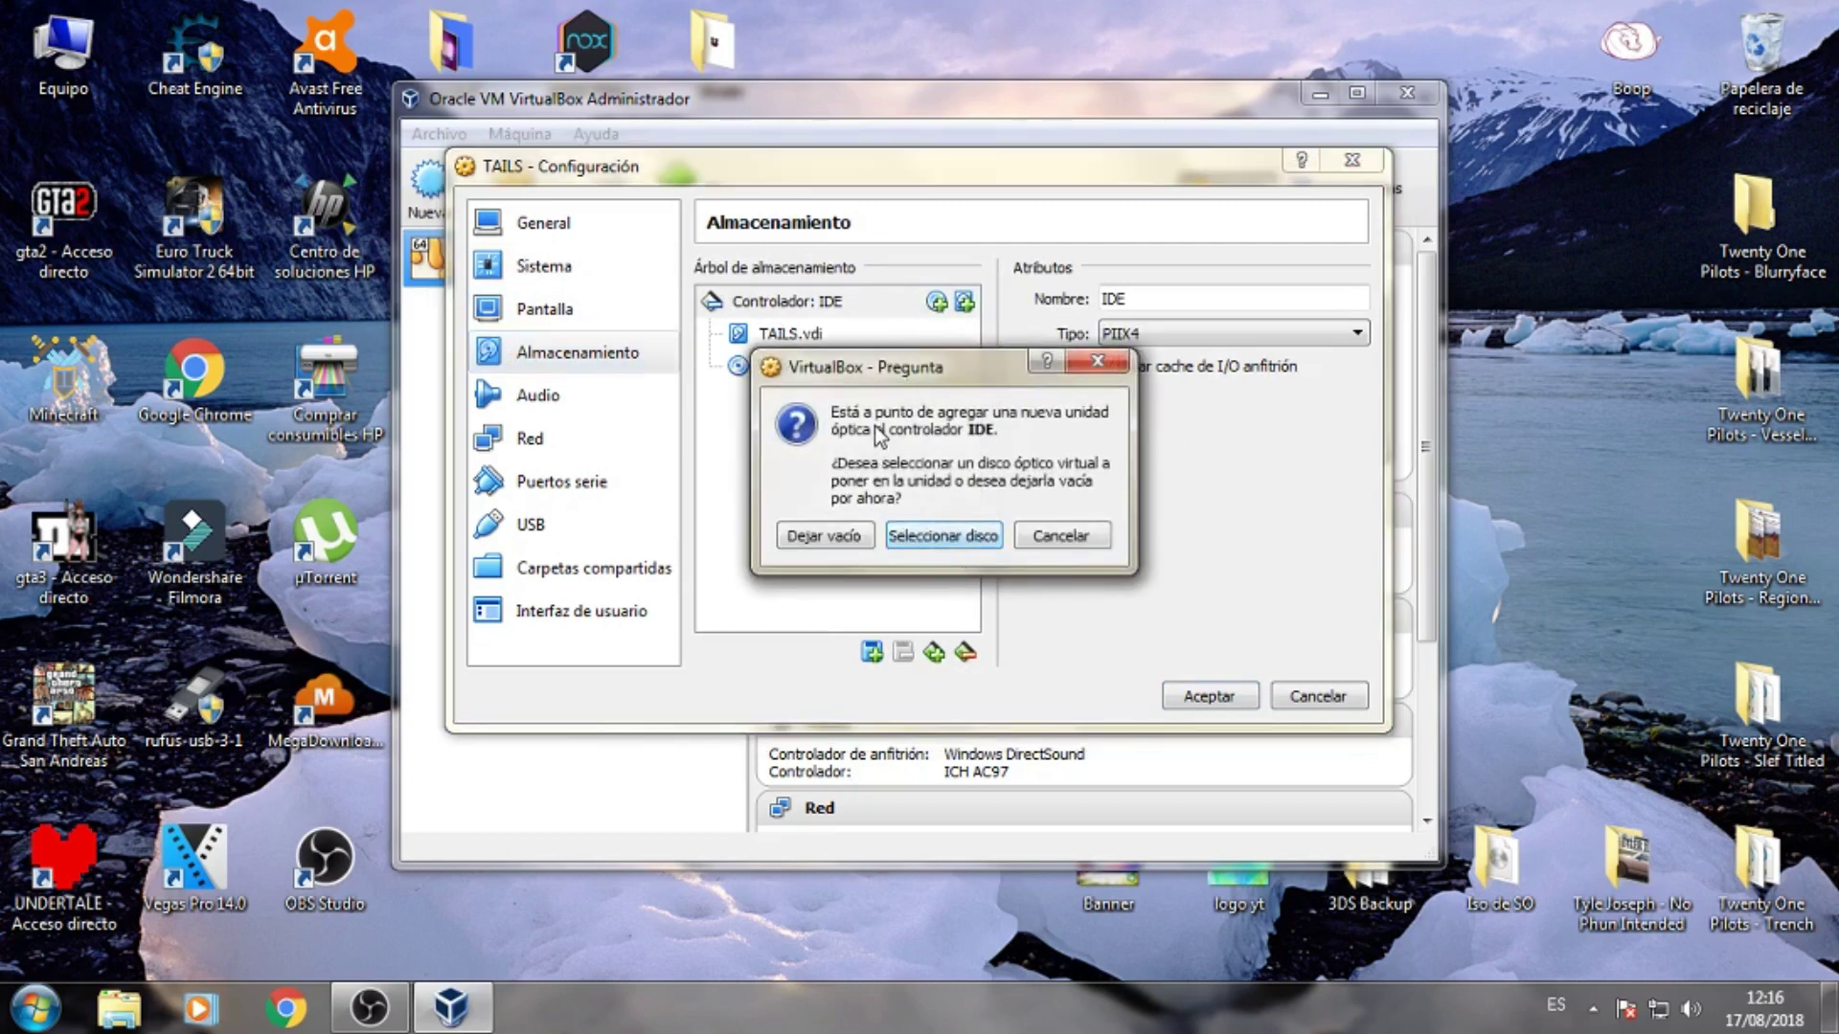
click(962, 538)
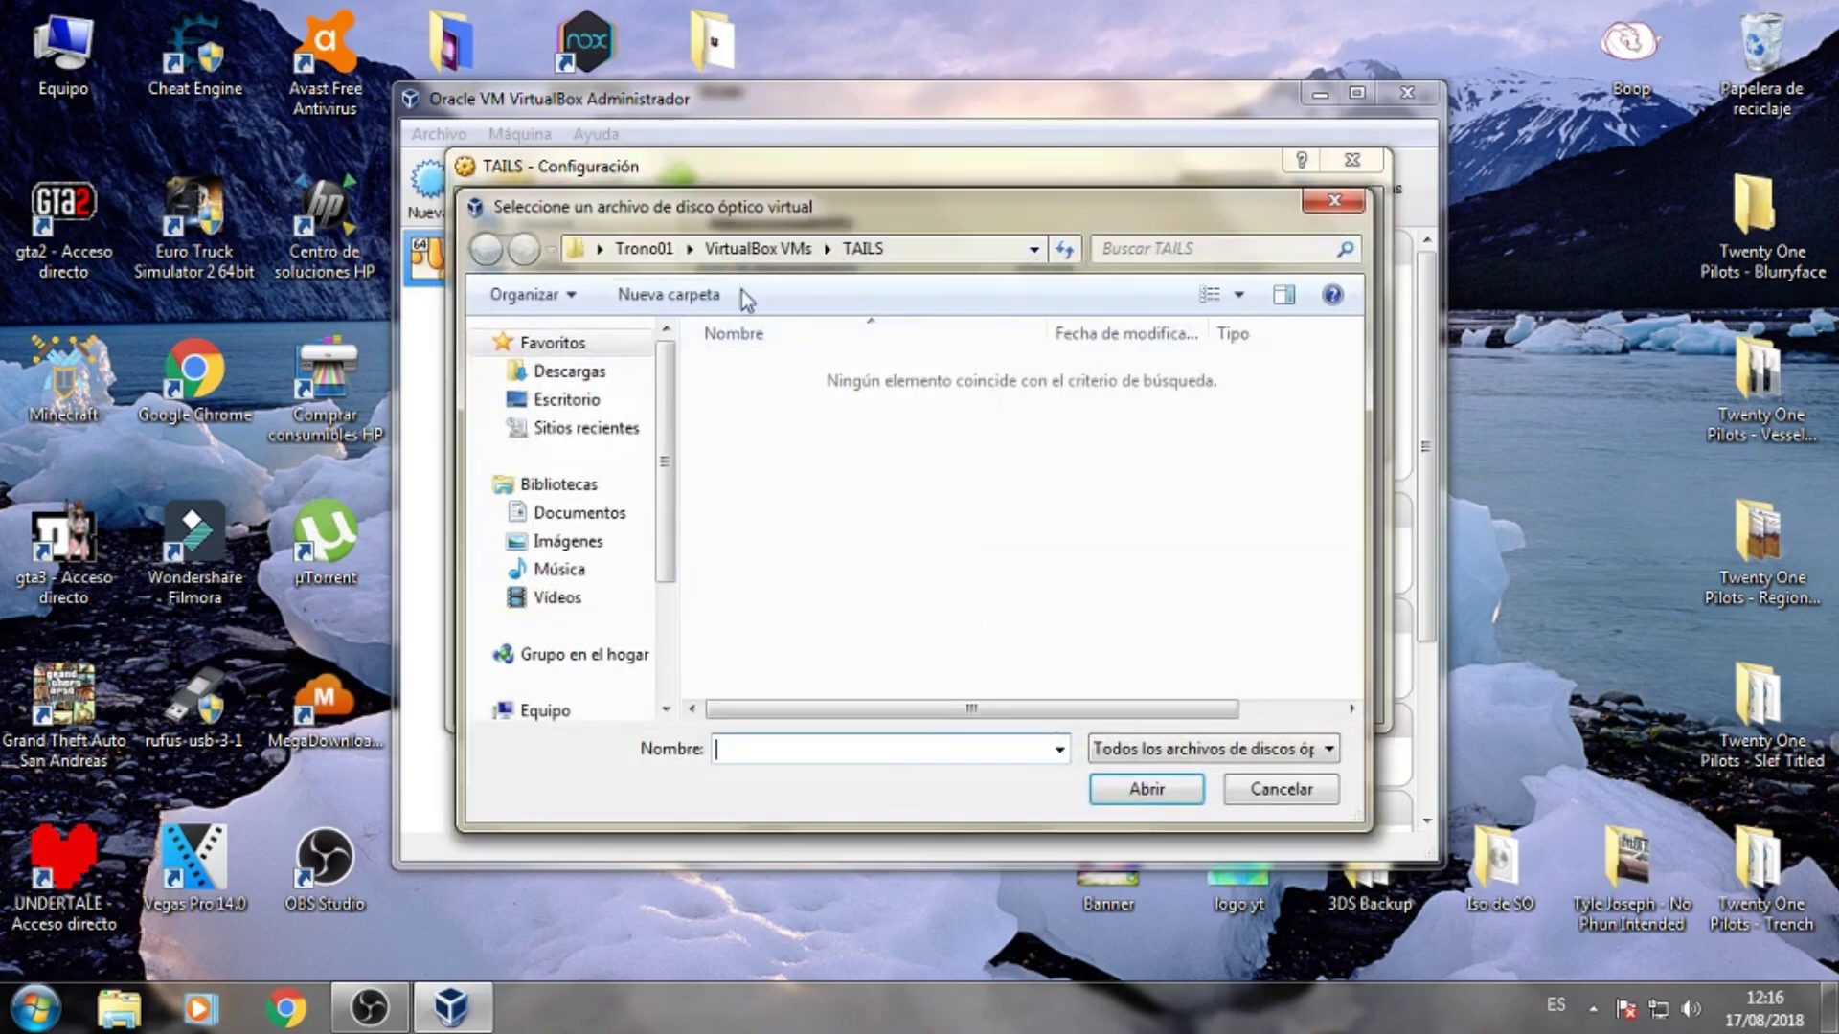
click(762, 251)
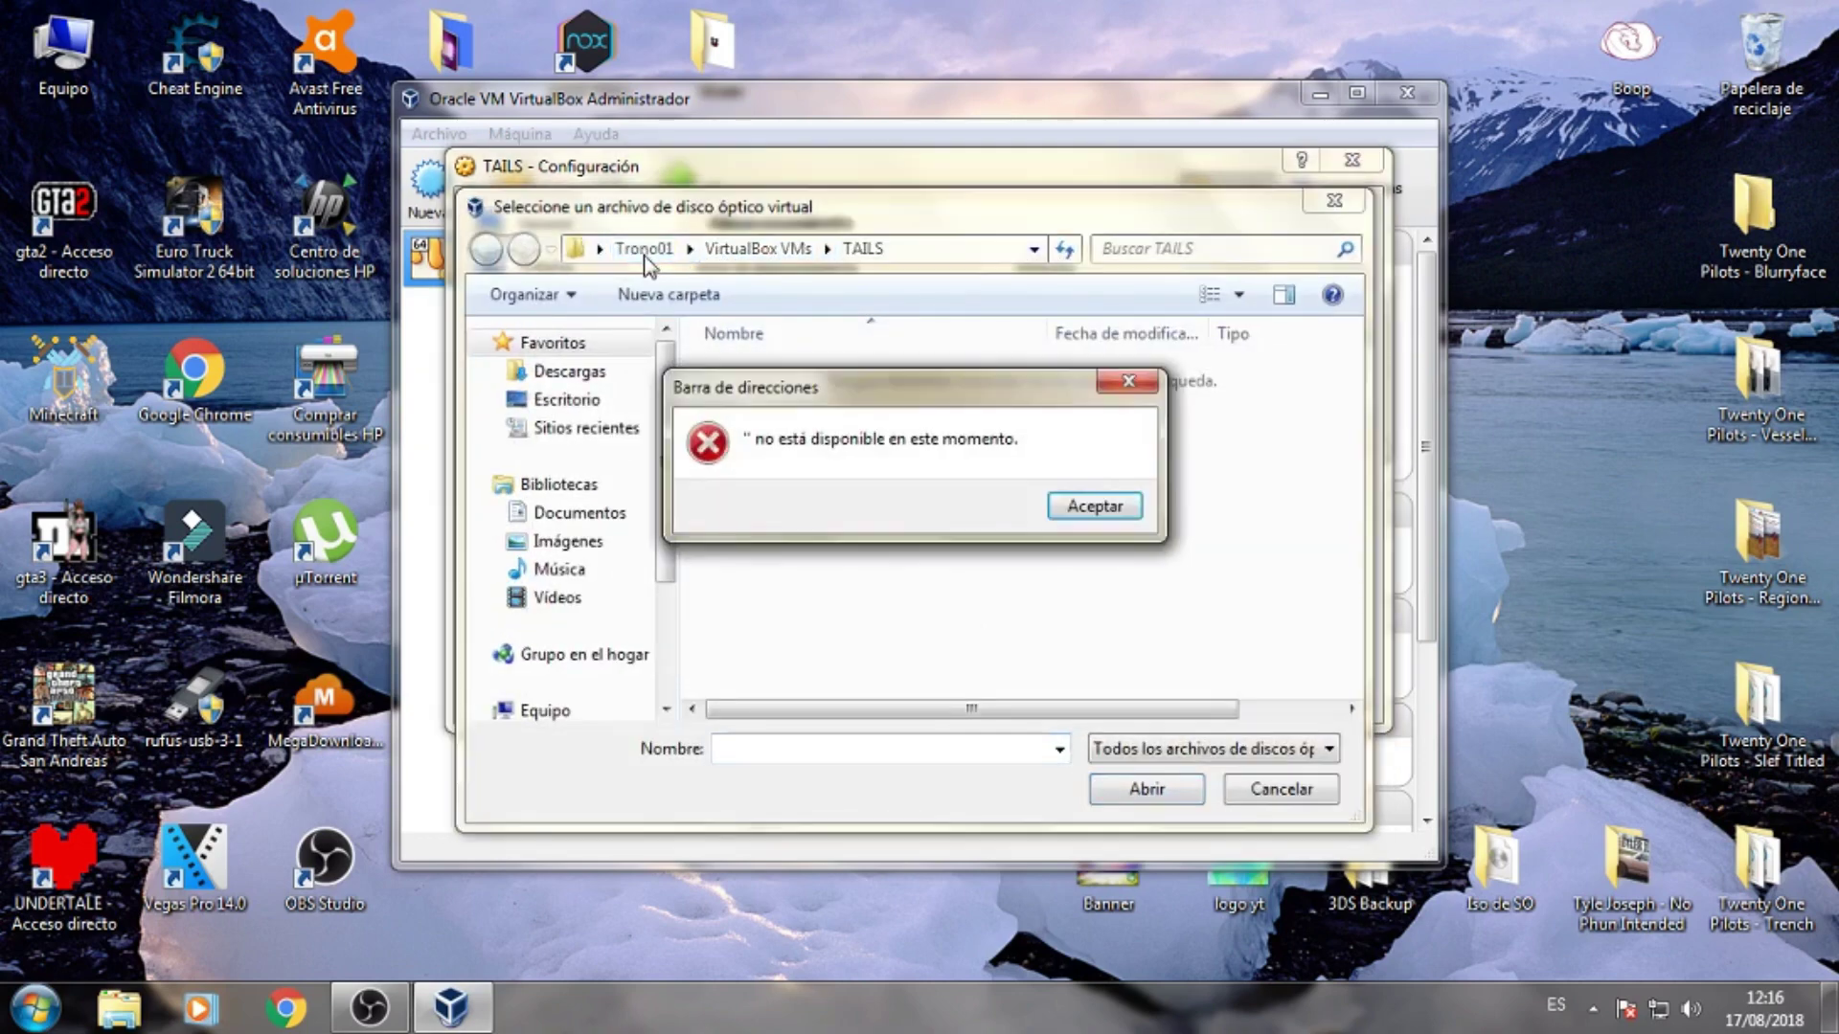
click(1111, 508)
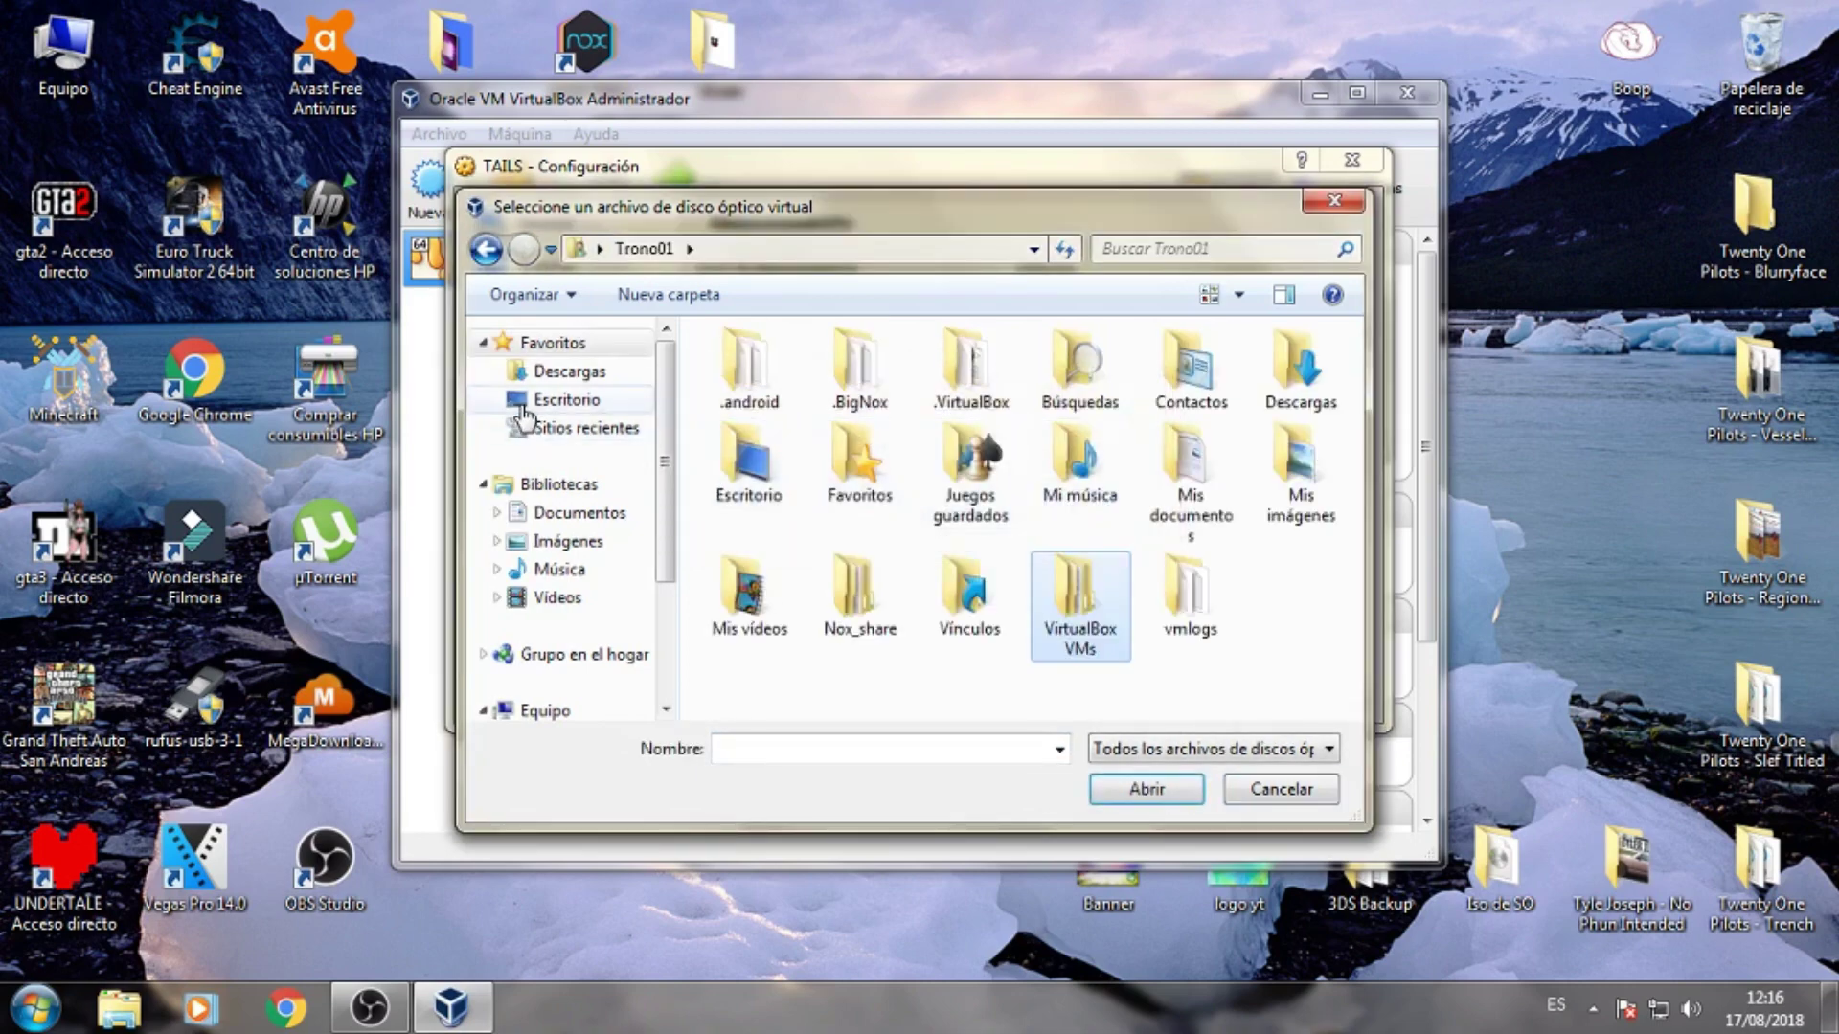
click(565, 399)
drag(1350, 450, 1339, 688)
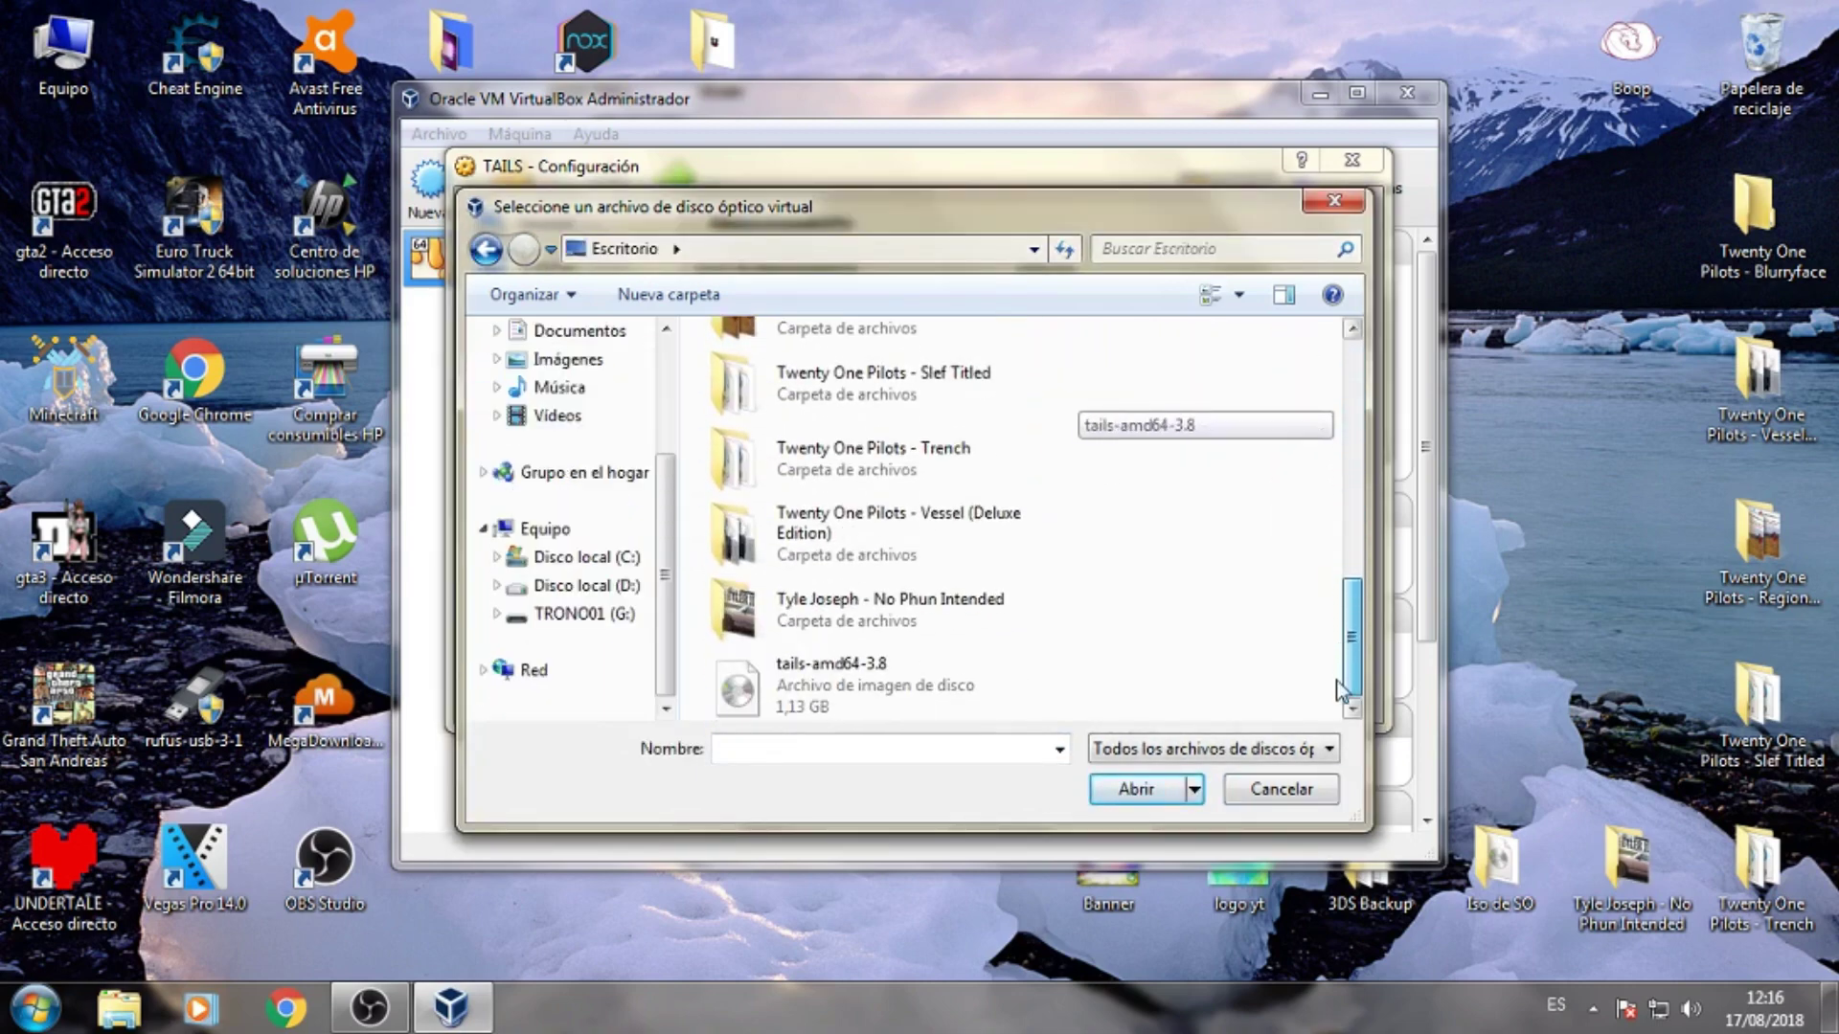
click(791, 700)
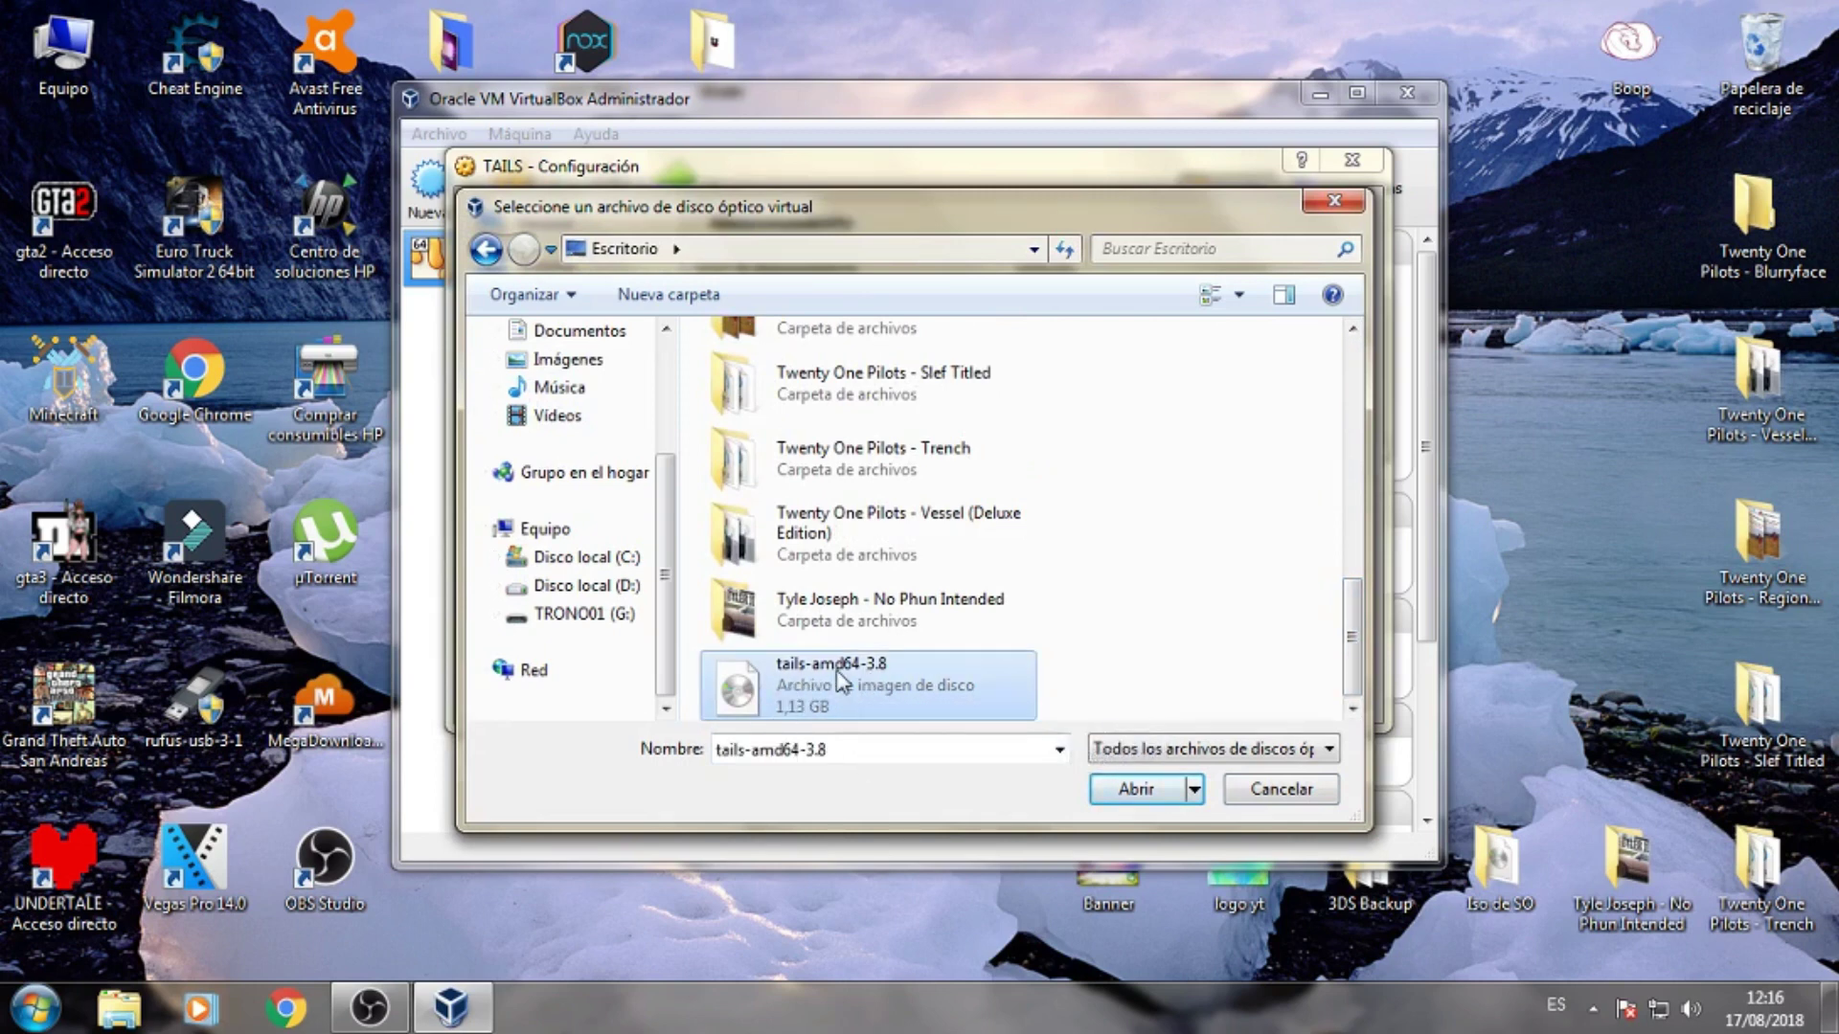
click(1145, 789)
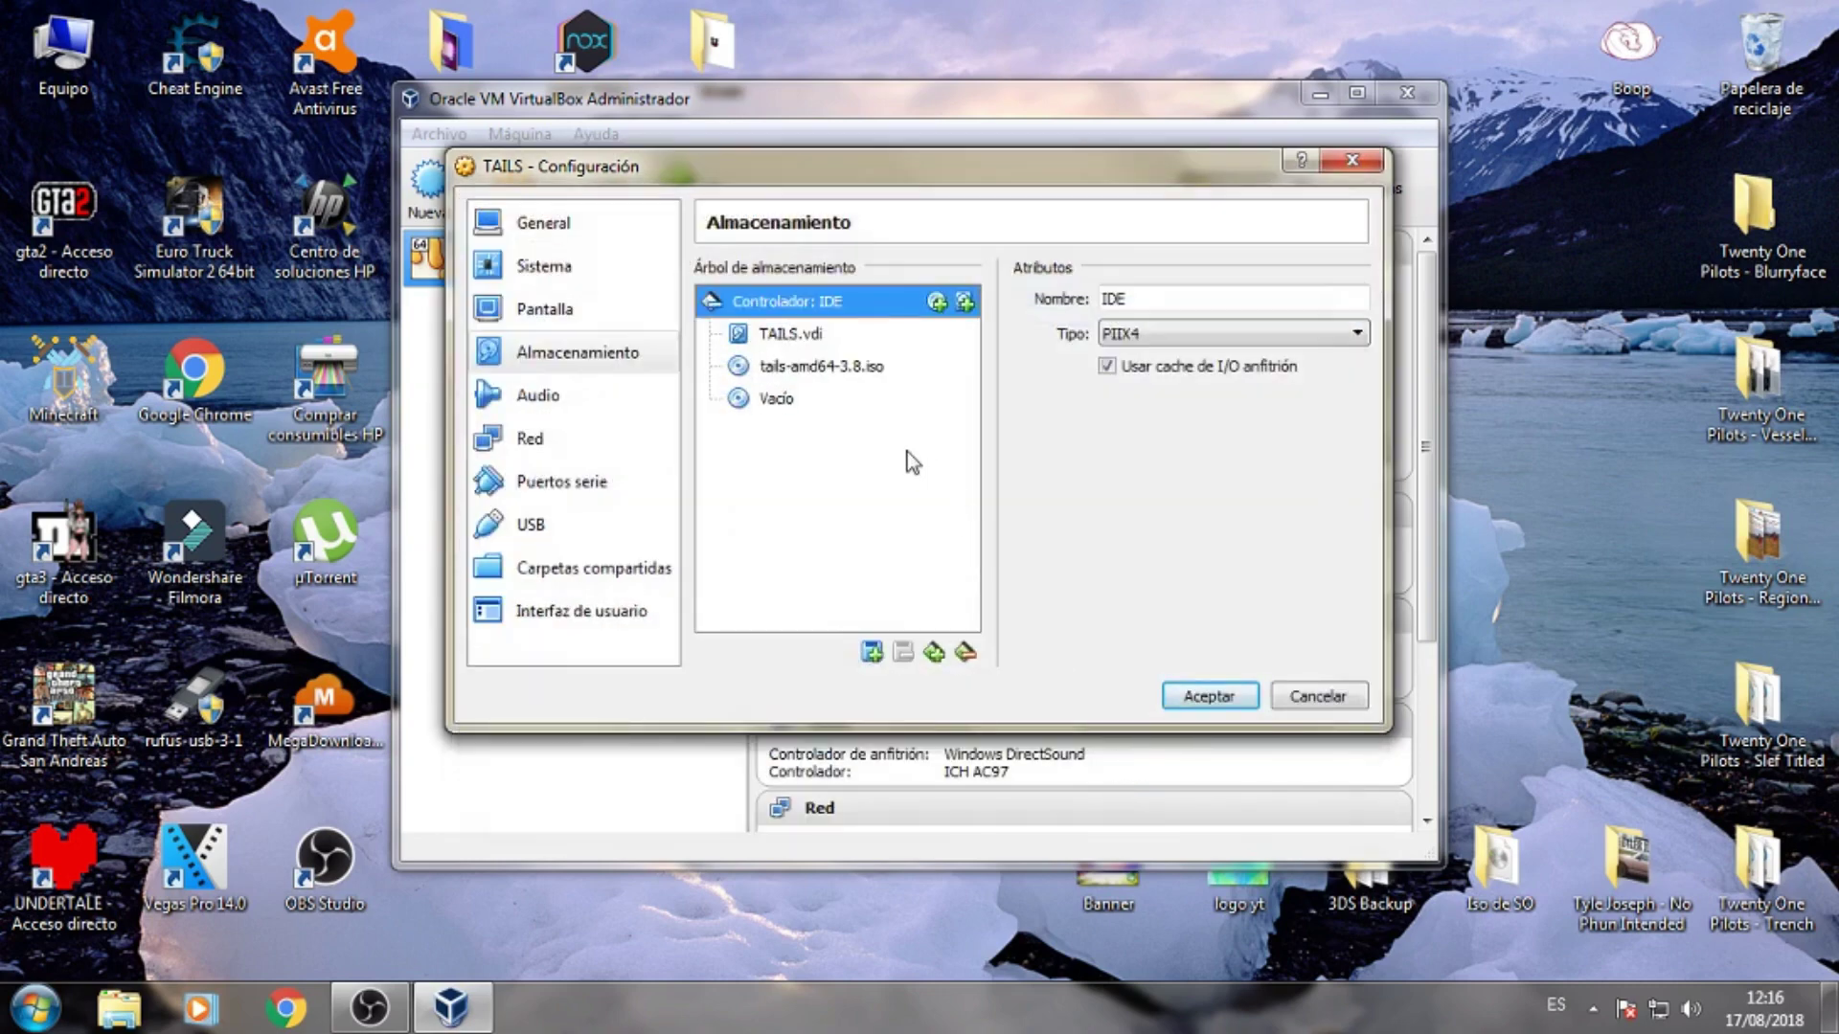
- Review the TAILS machine's remaining settings from audio through network and USB to user interface, and accept the configuration
click(606, 396)
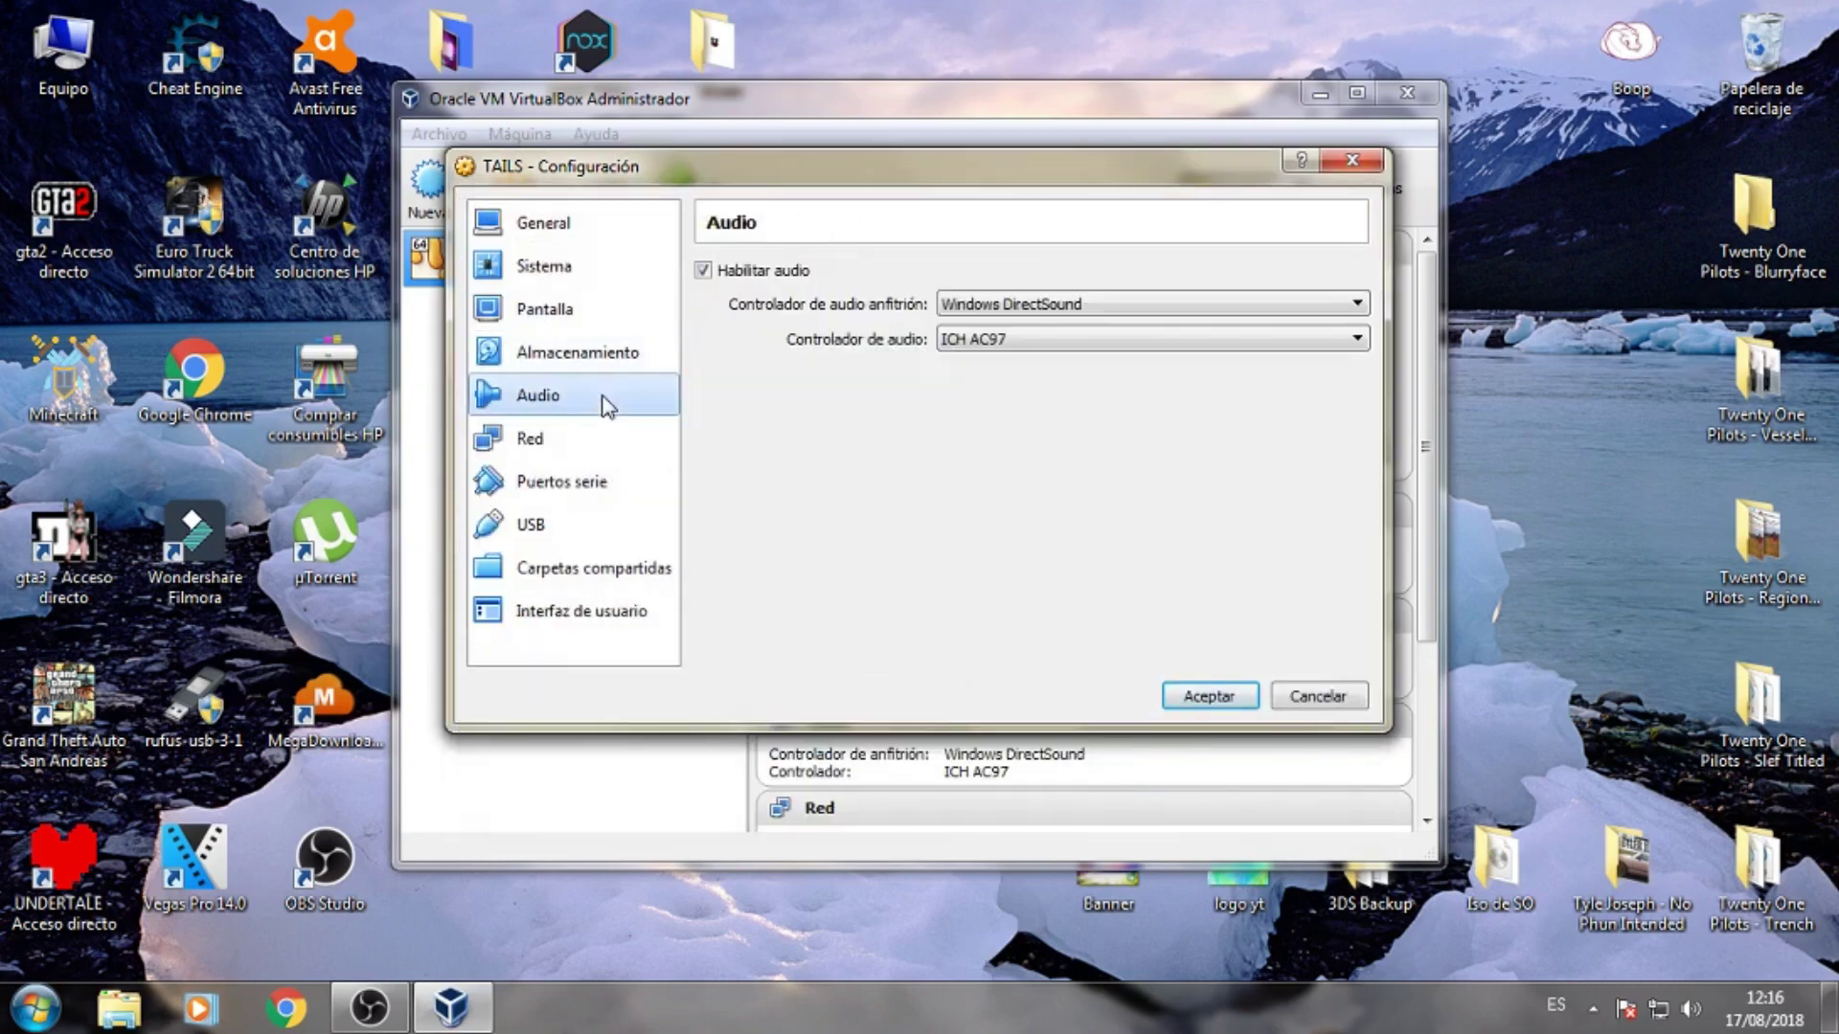
click(587, 437)
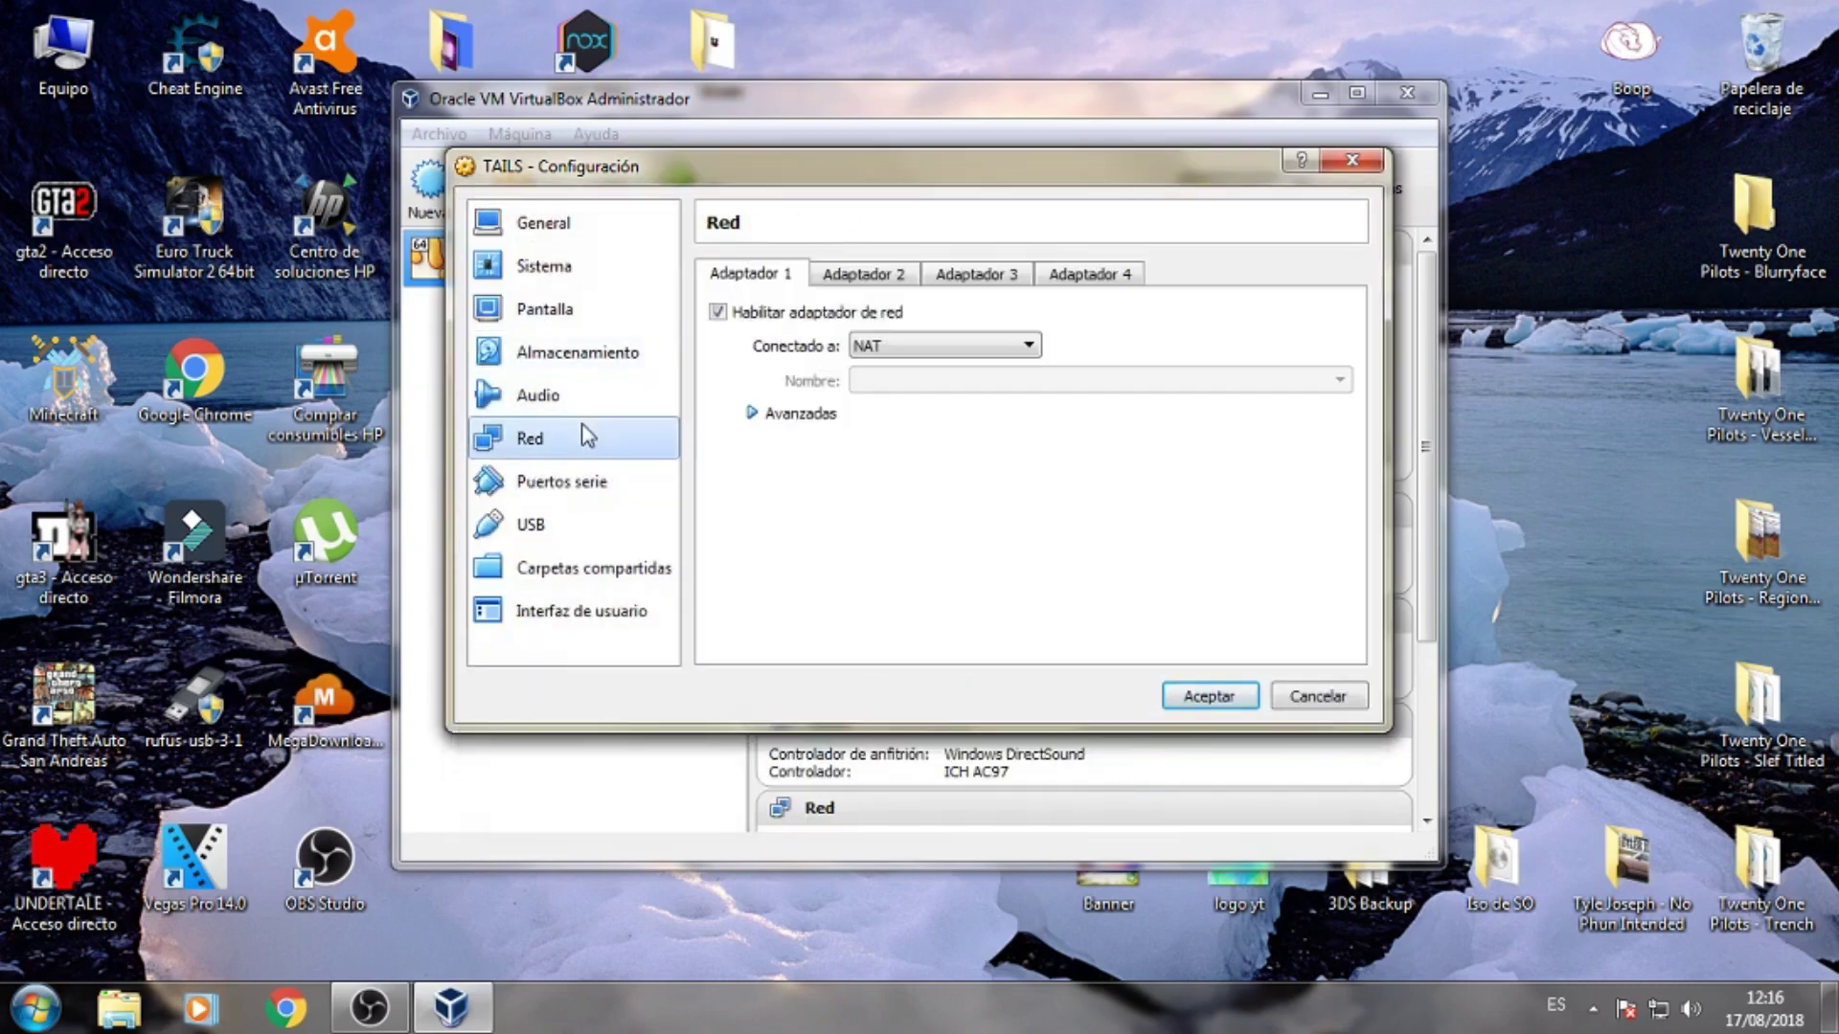
click(567, 482)
click(556, 524)
click(554, 568)
click(551, 603)
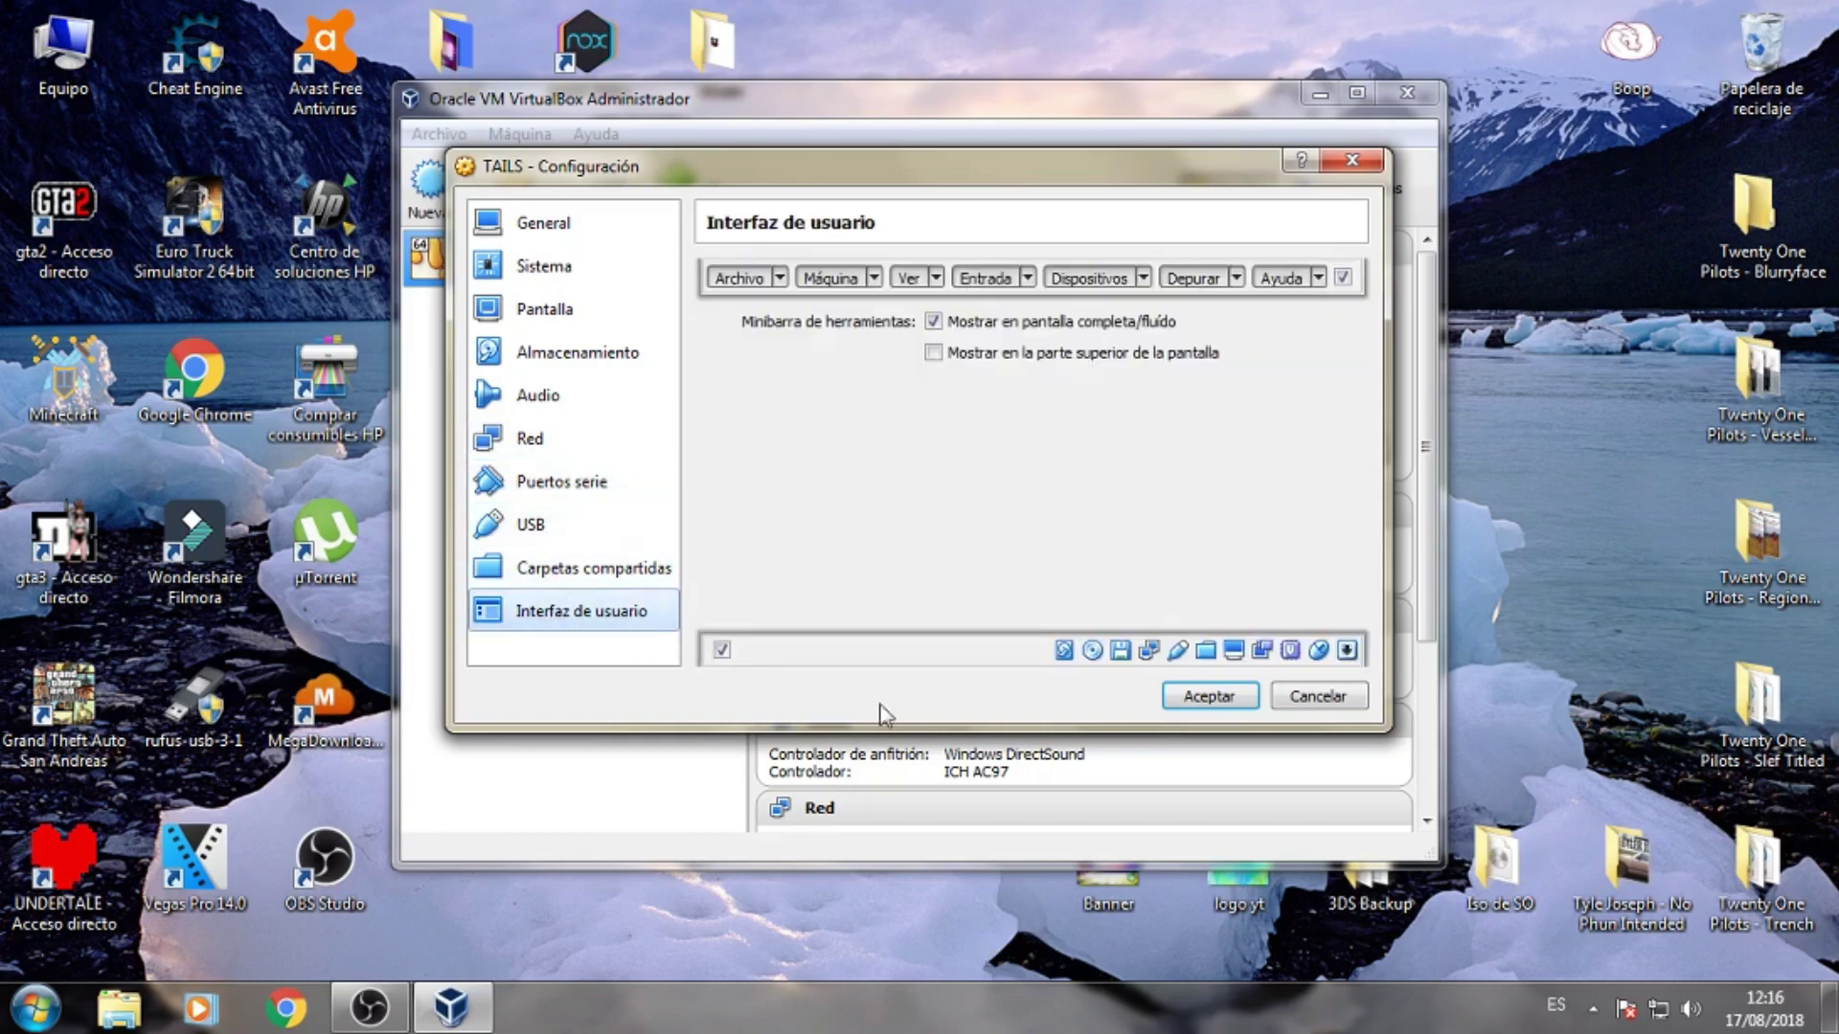
click(1205, 697)
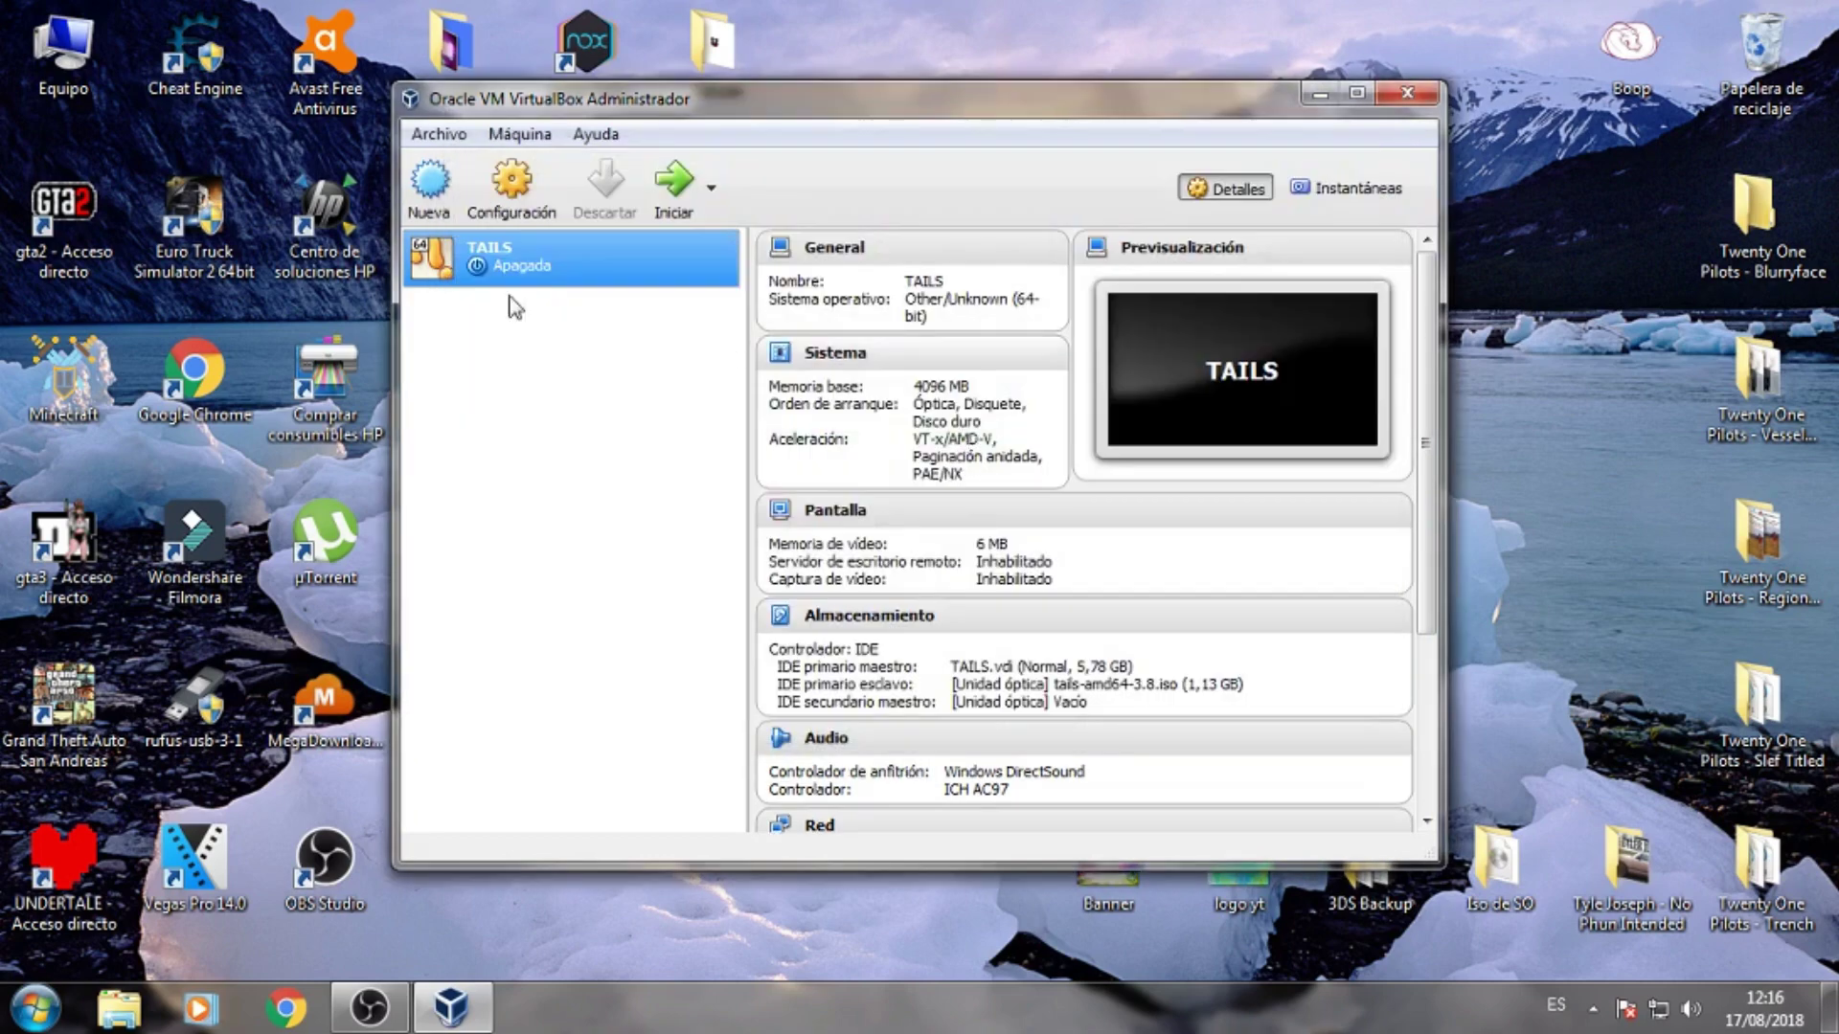
- Start the TAILS virtual machine, maximize its window and boot the standard Tails entry
click(659, 192)
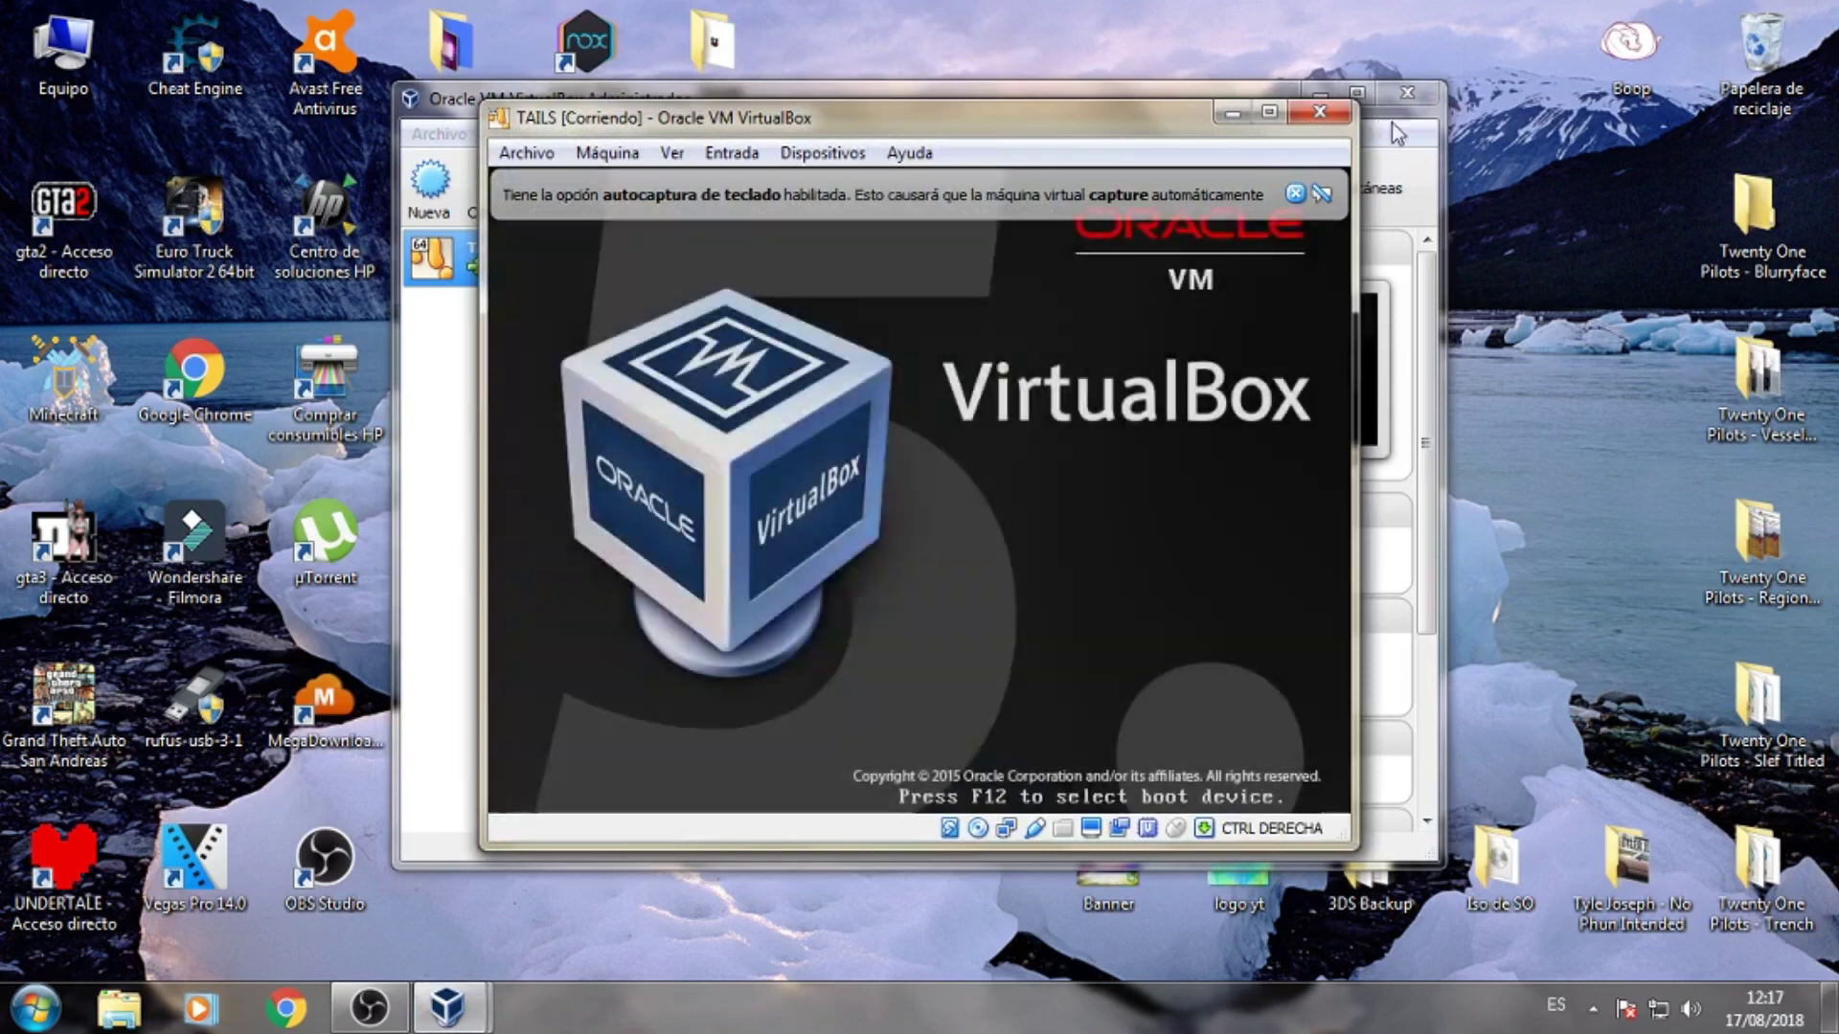
click(1270, 112)
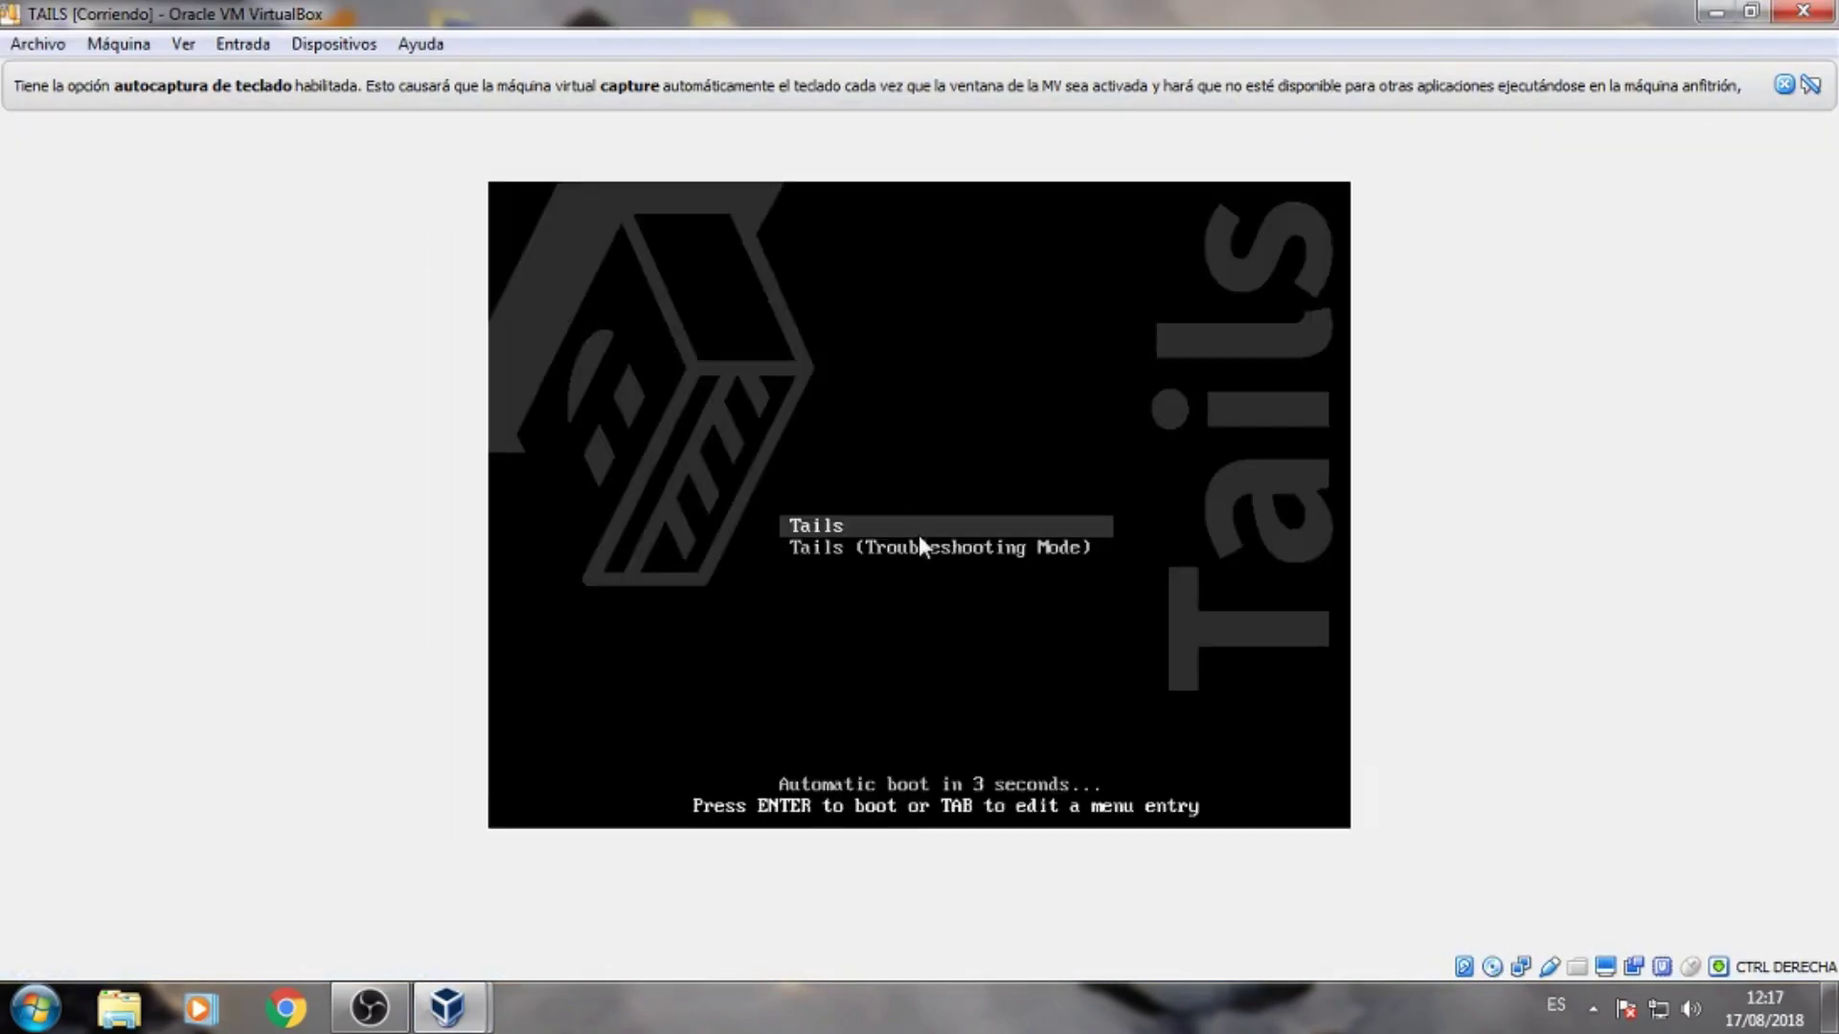
key(Down)
key(Up)
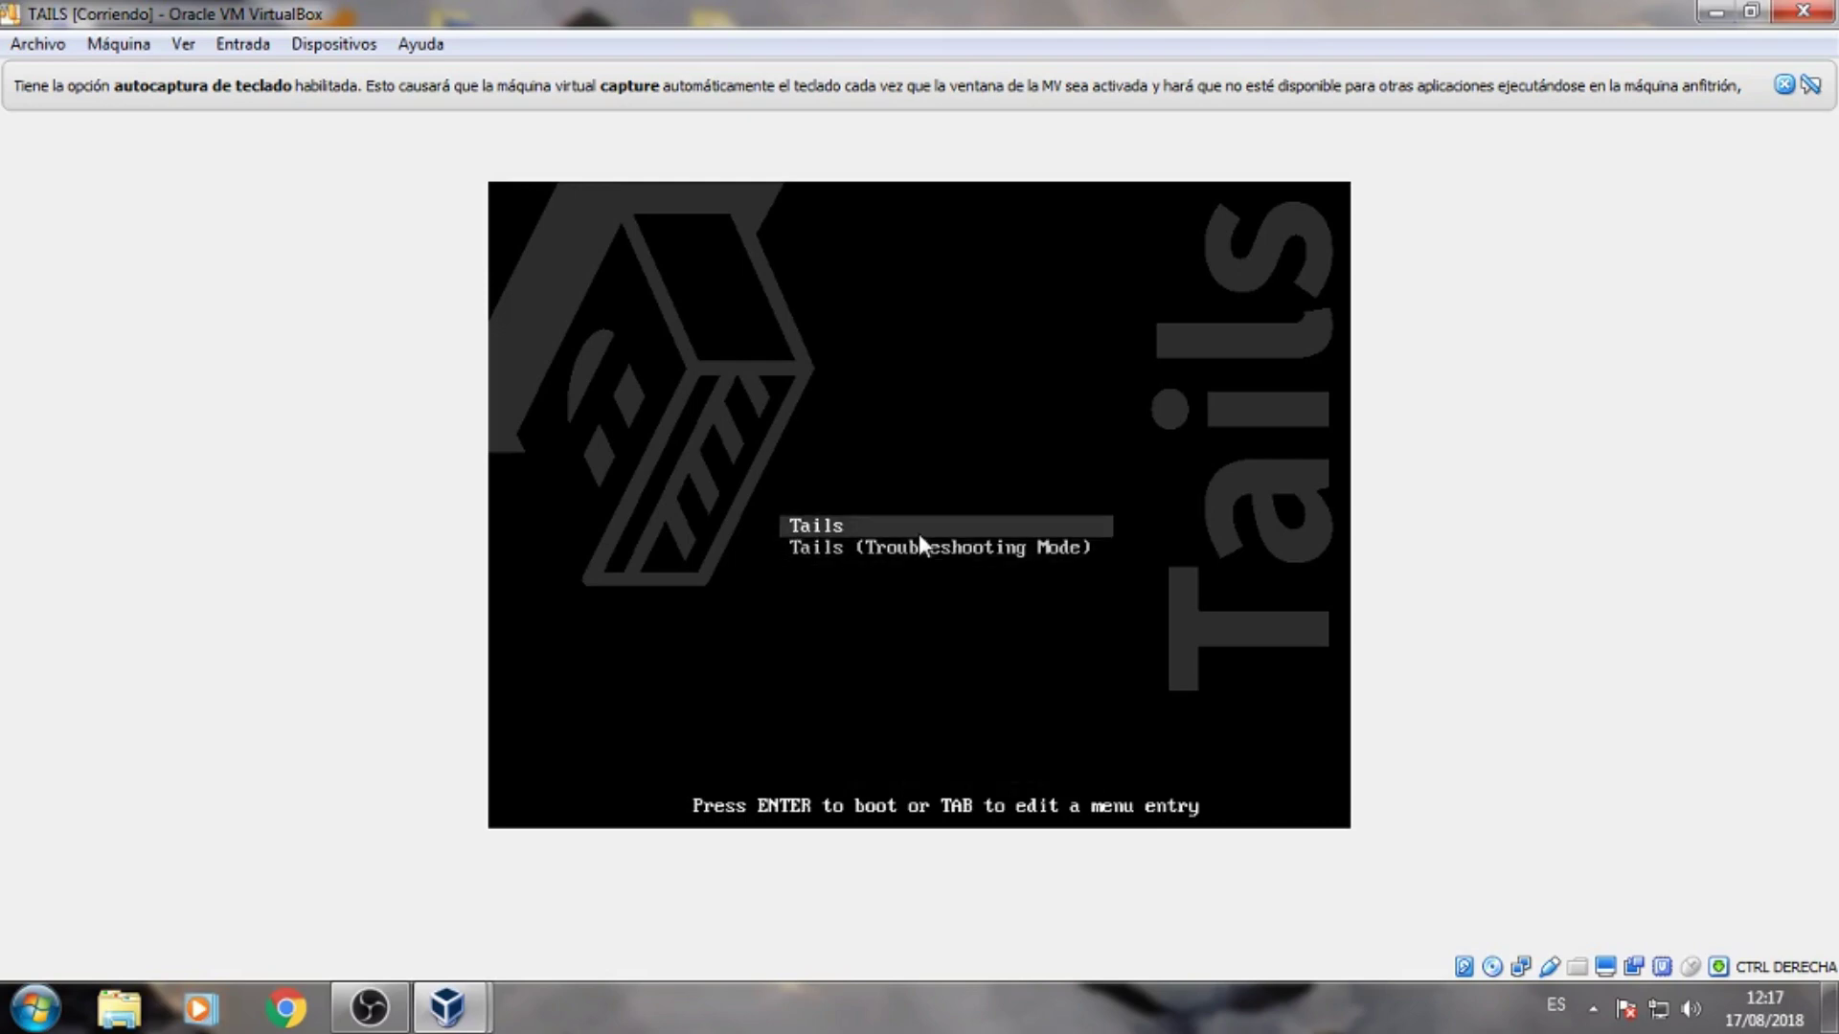
key(Return)
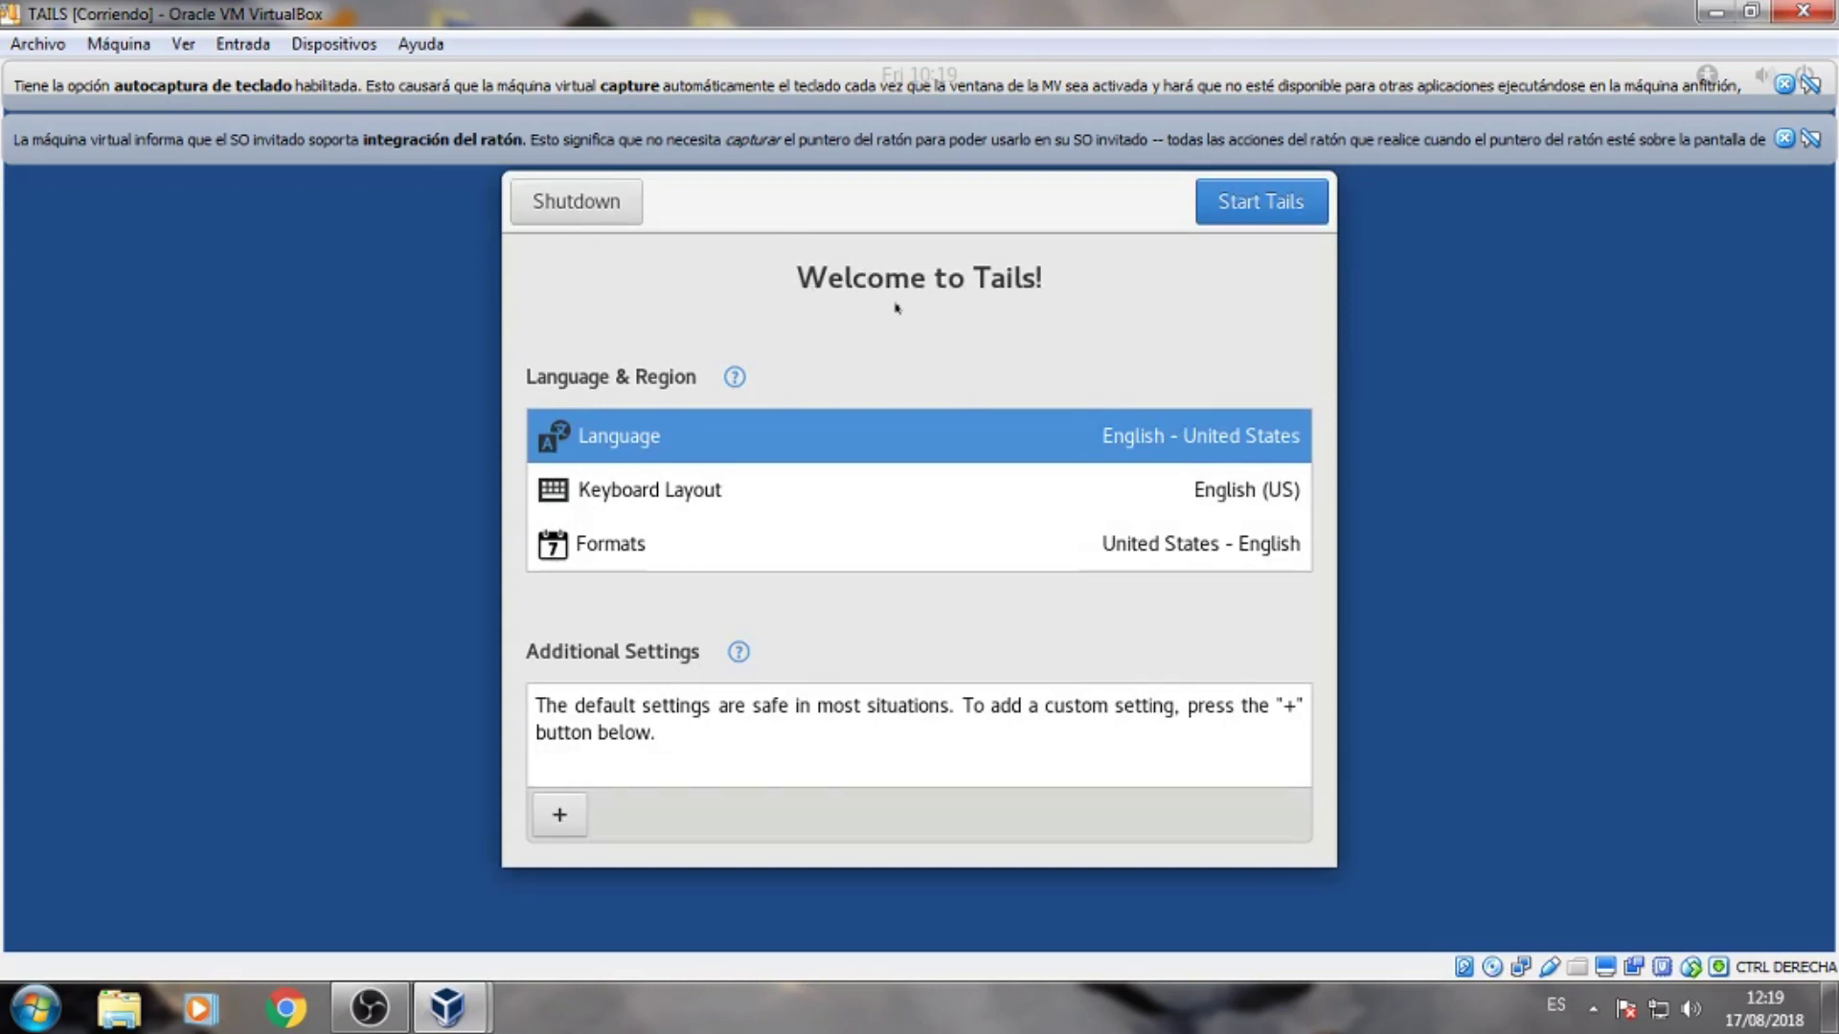
- Set the Tails welcome screen's language to Español (Spanish)
click(1218, 452)
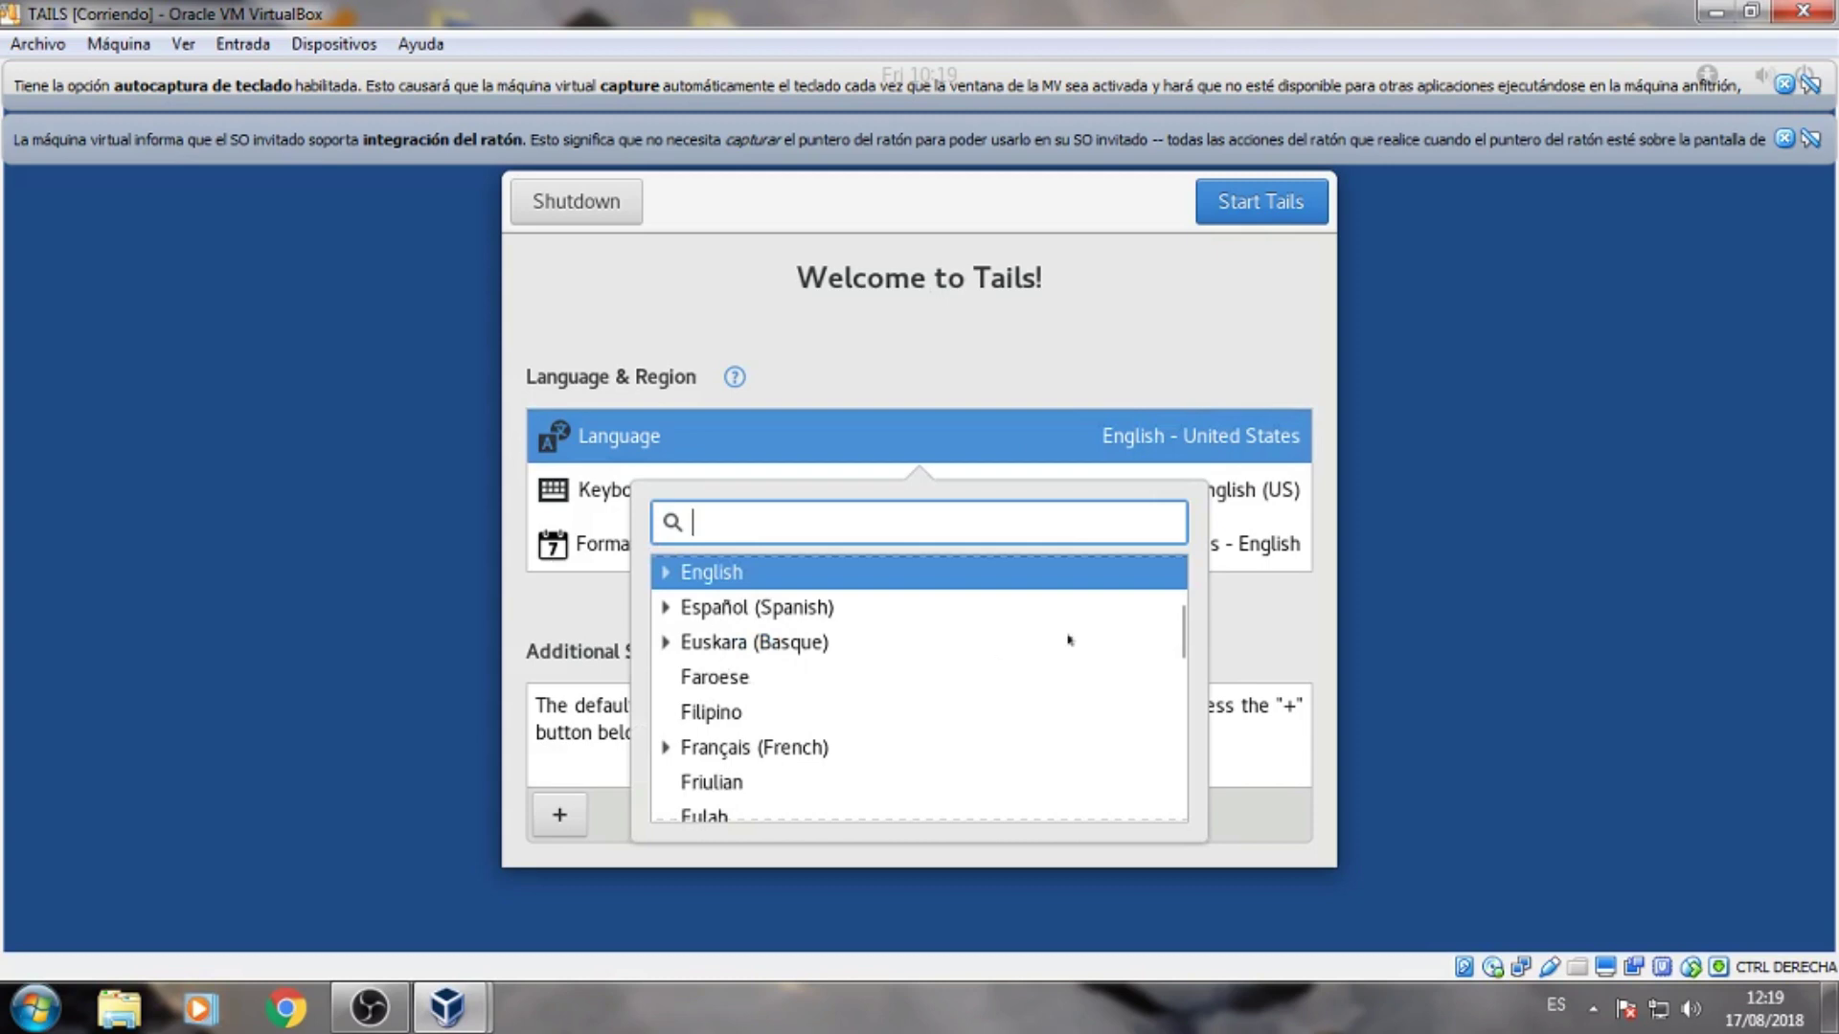
scroll(1014, 615, down, 2)
scroll(808, 632, down, 2)
scroll(808, 632, up, 4)
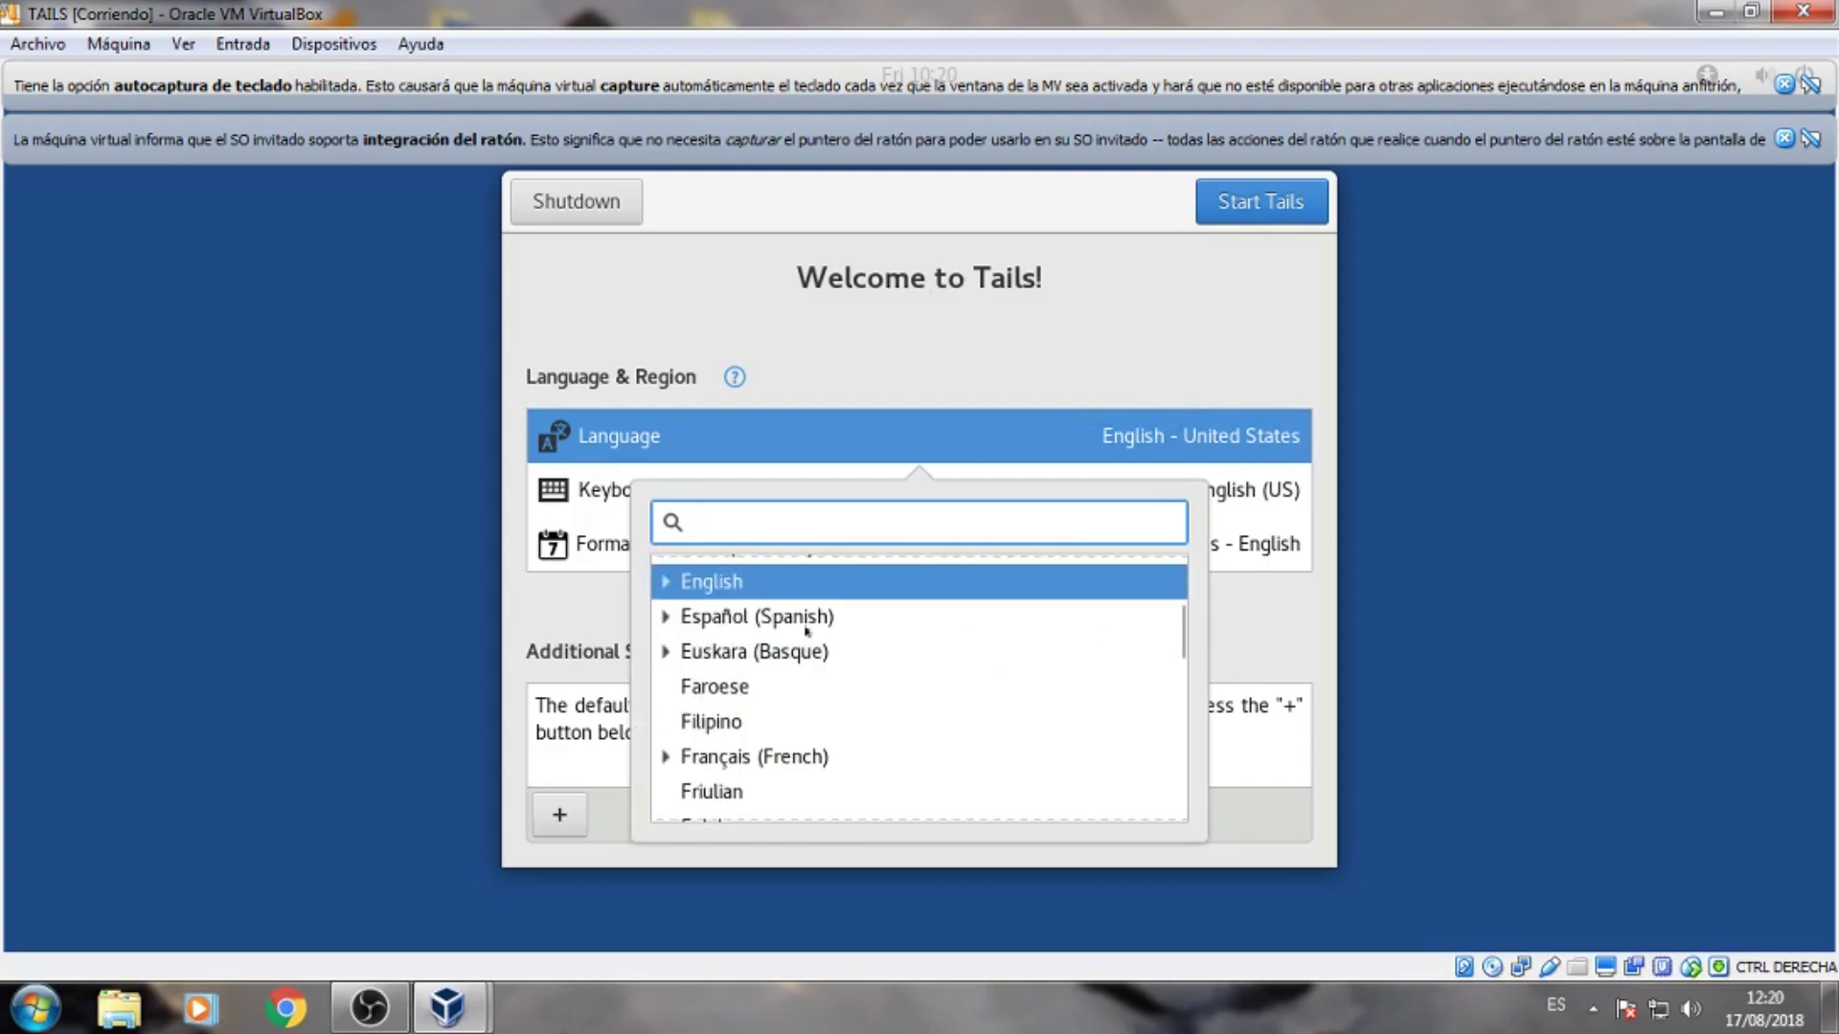
click(758, 621)
click(758, 620)
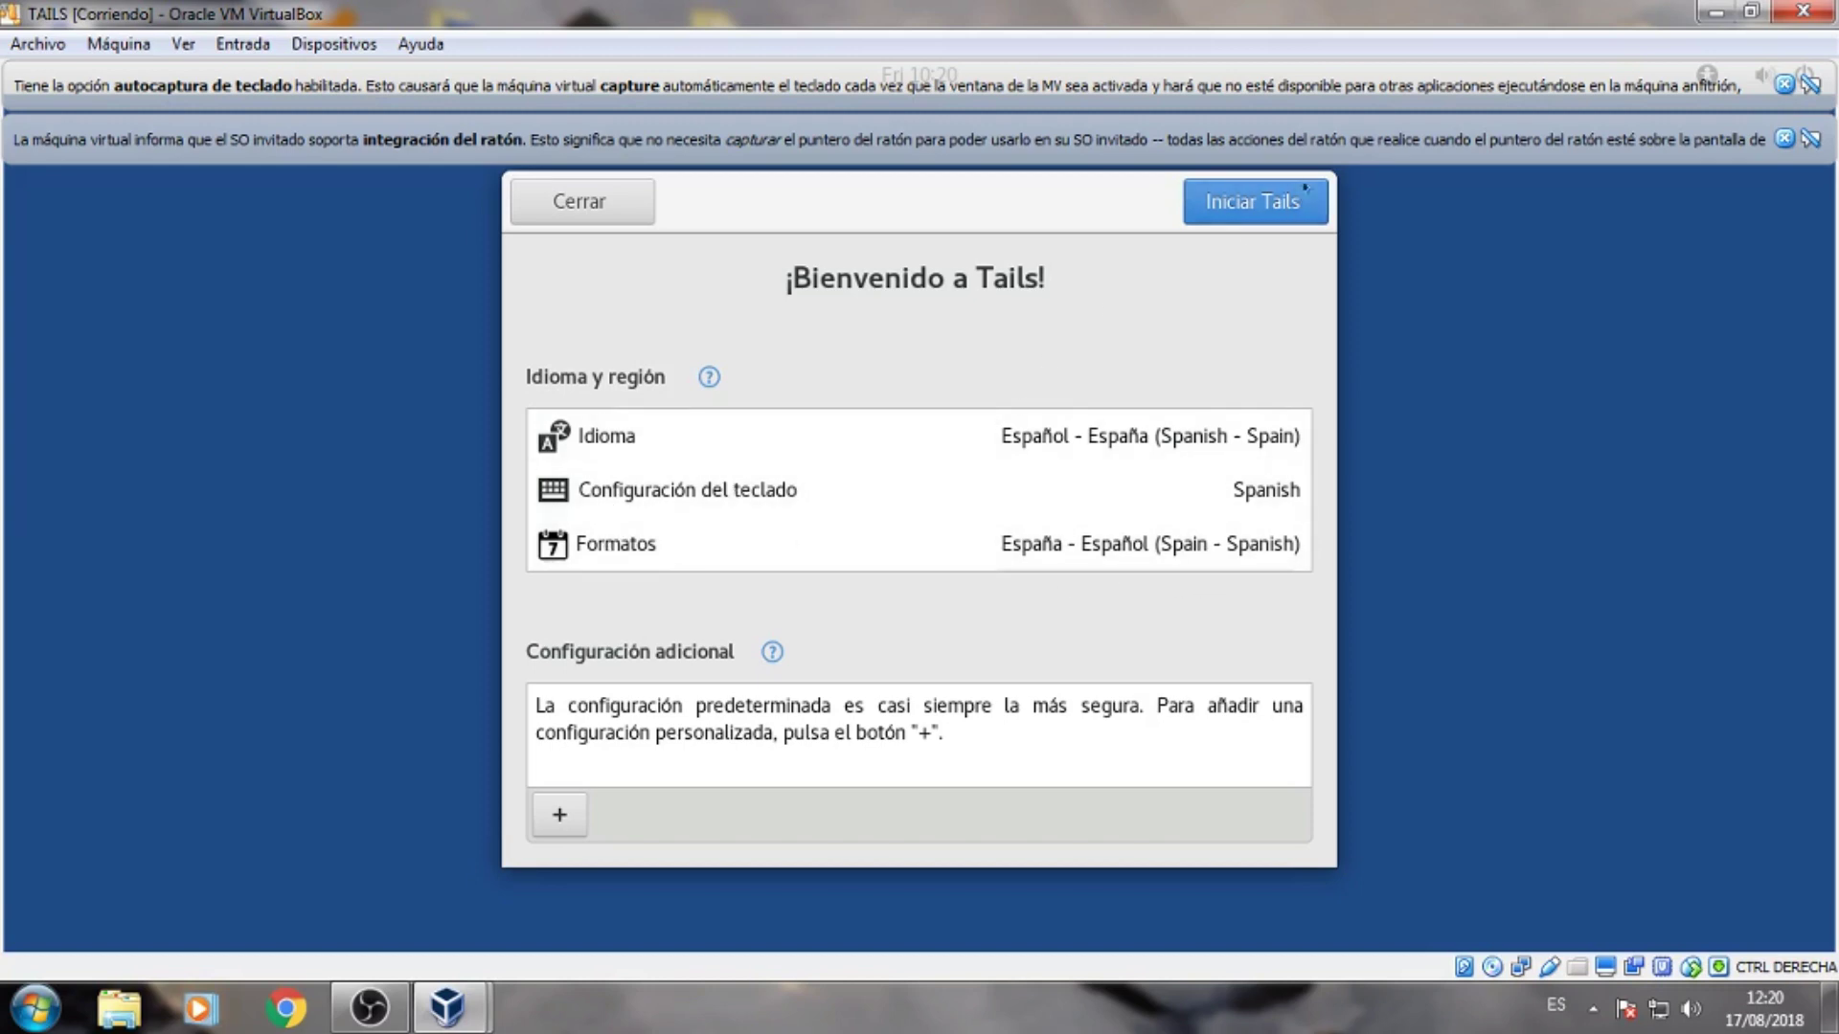
- Start the Tails session and dismiss the keyboard capture and mouse integration messages
click(1280, 203)
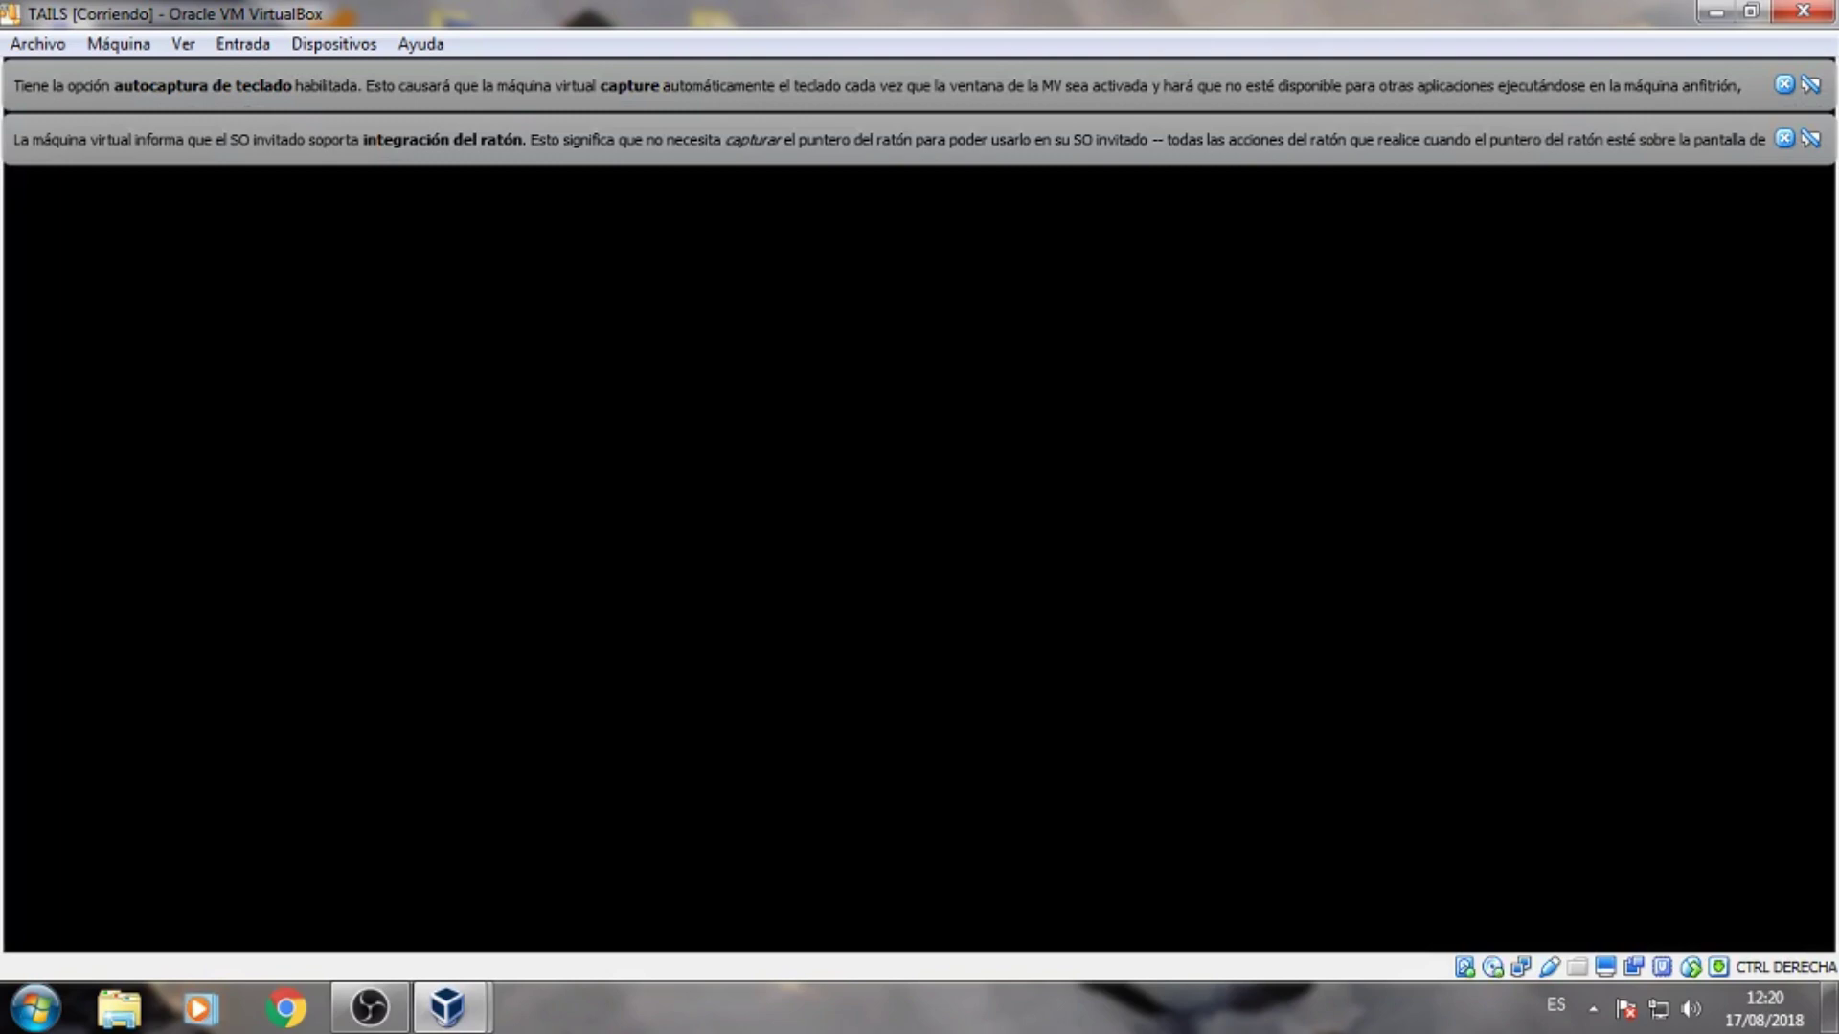
click(1784, 84)
click(1784, 84)
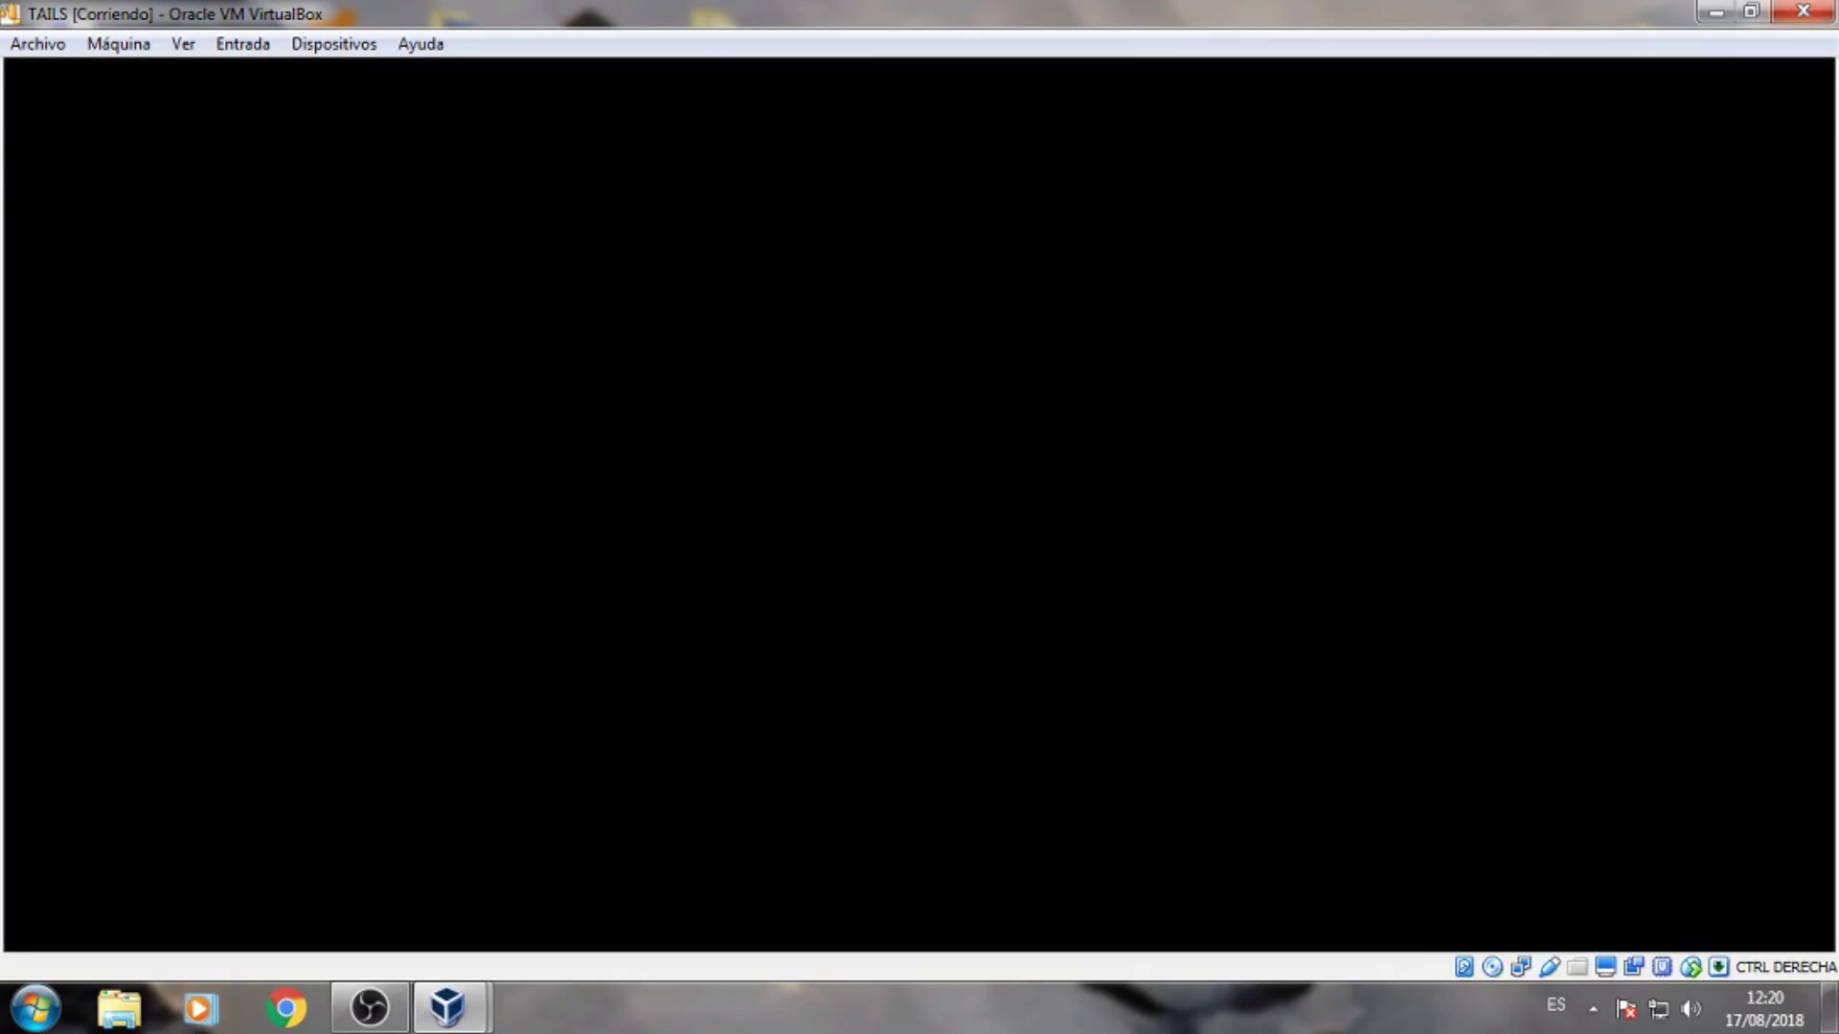
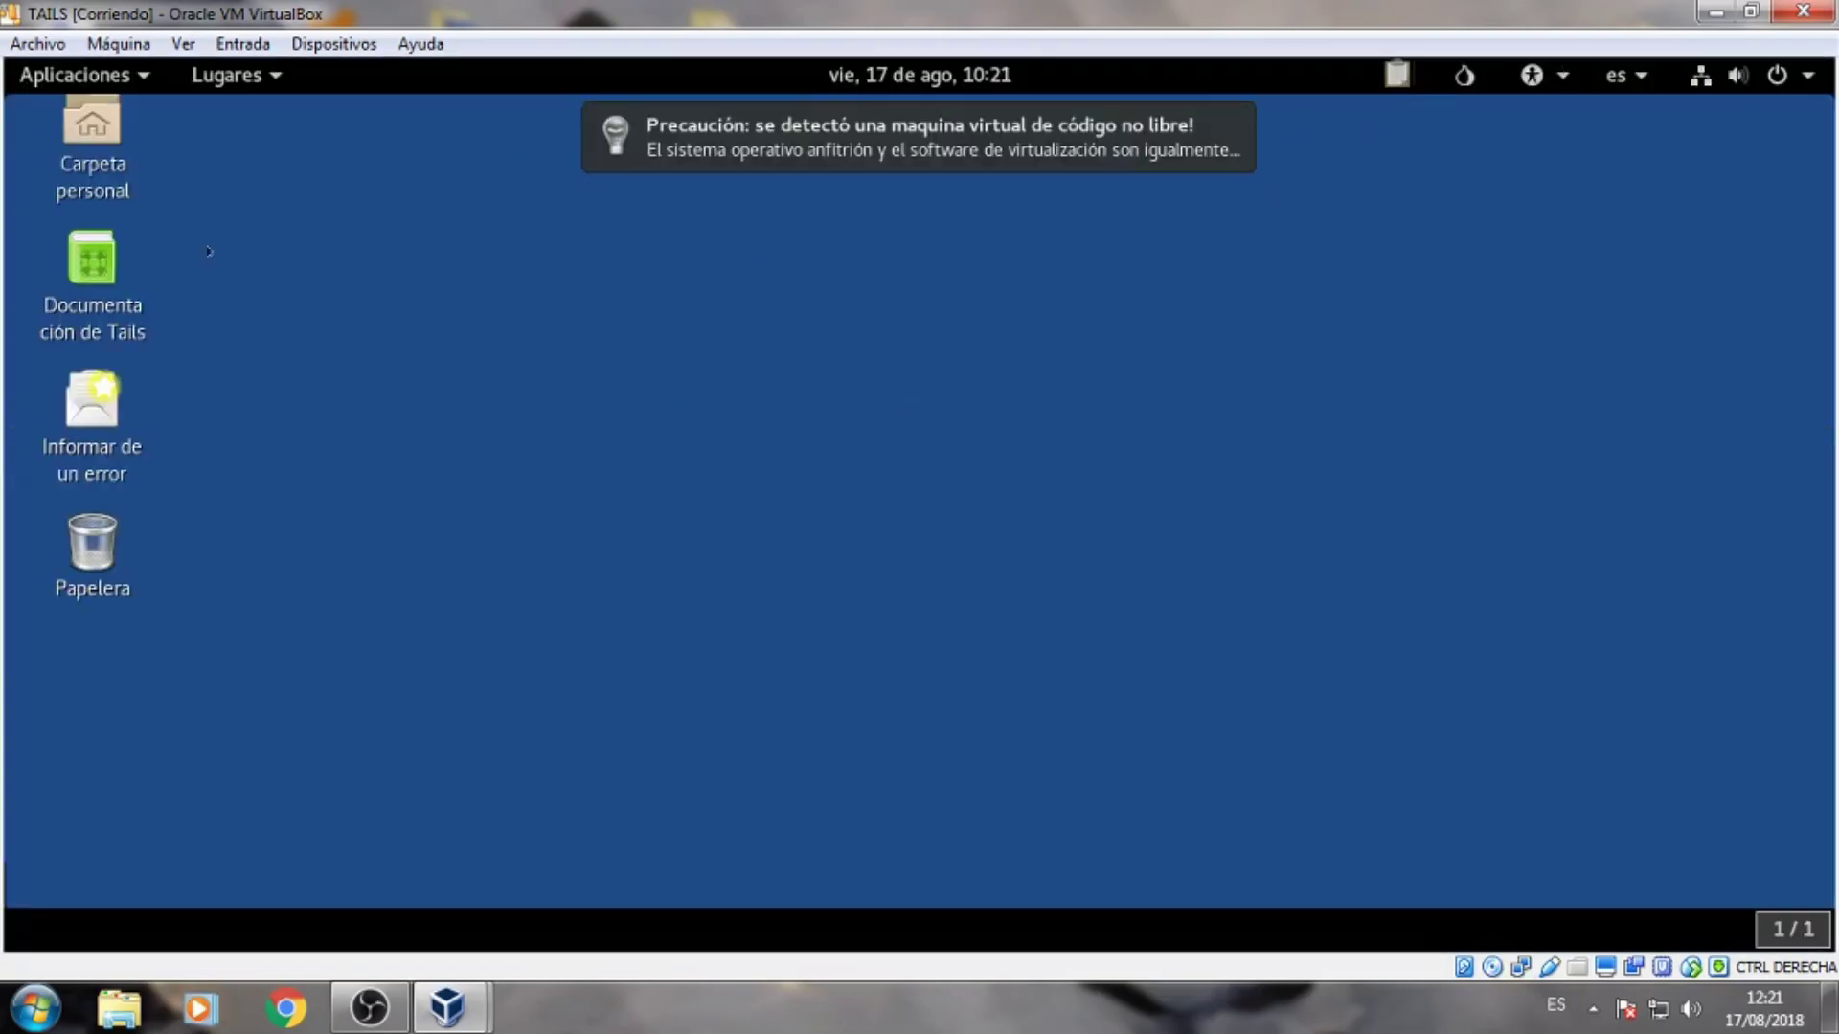
click(84, 73)
click(85, 74)
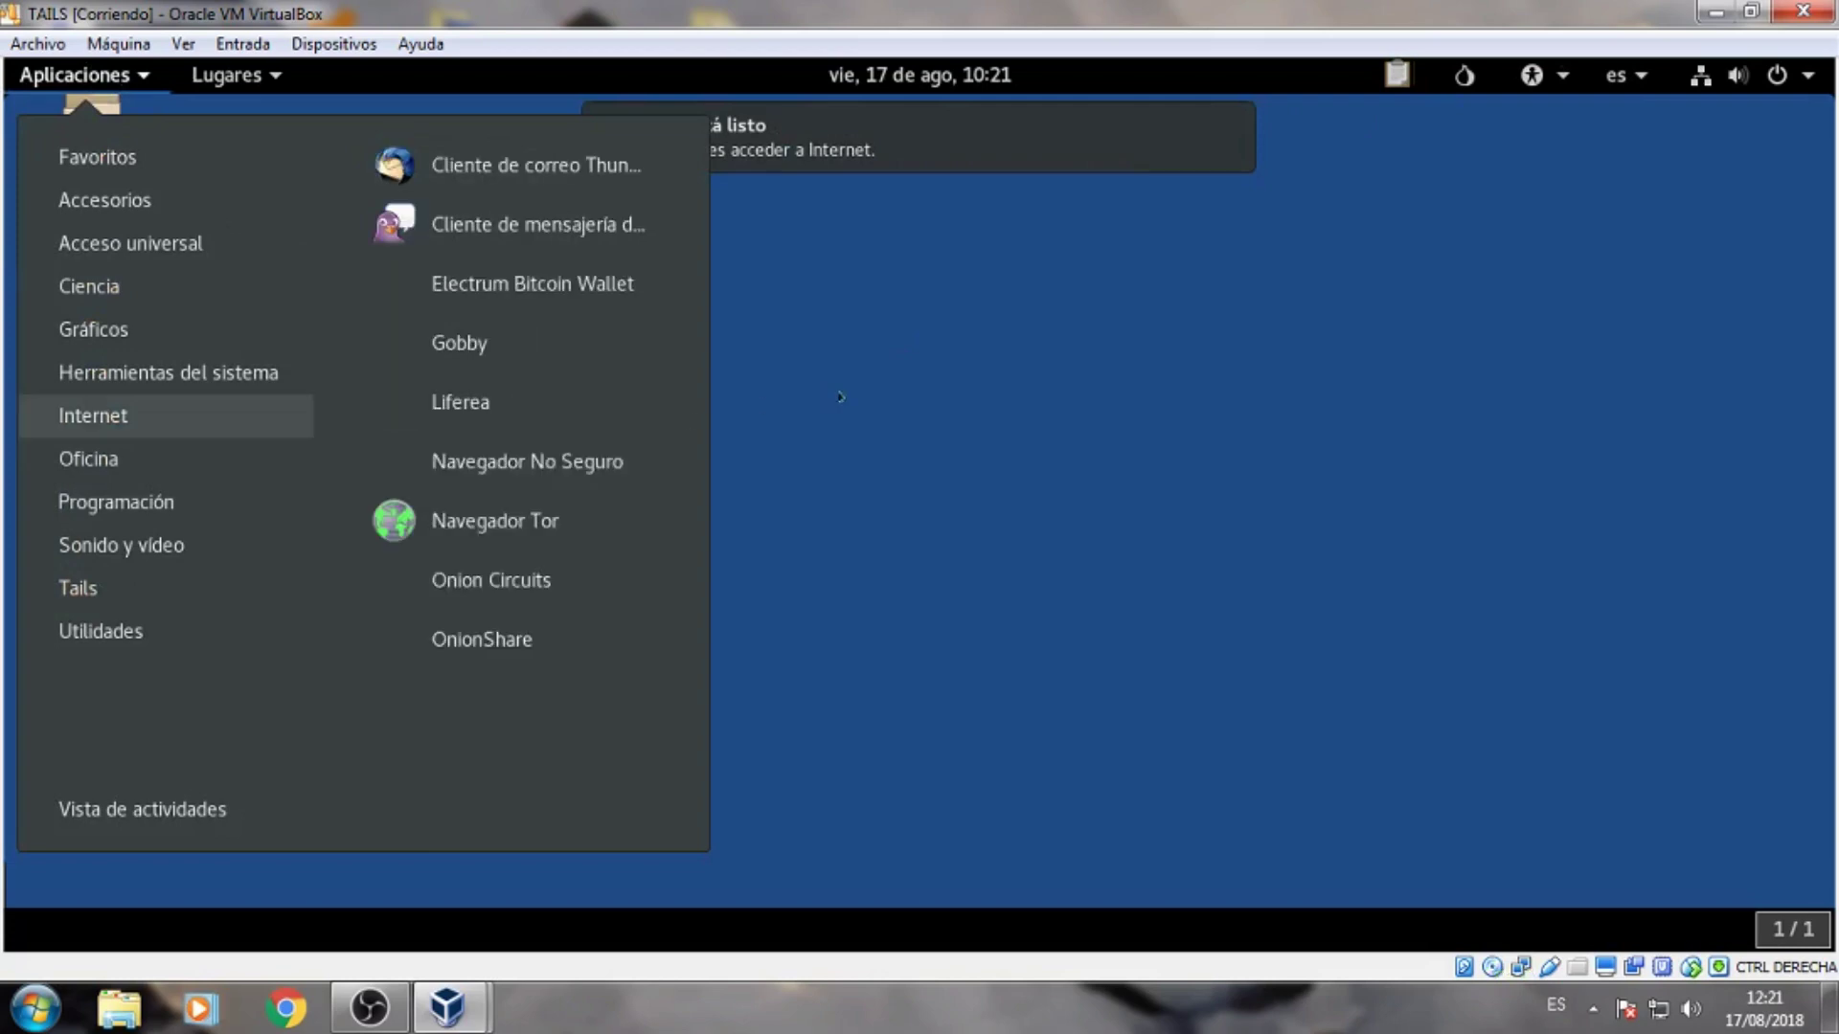
click(940, 417)
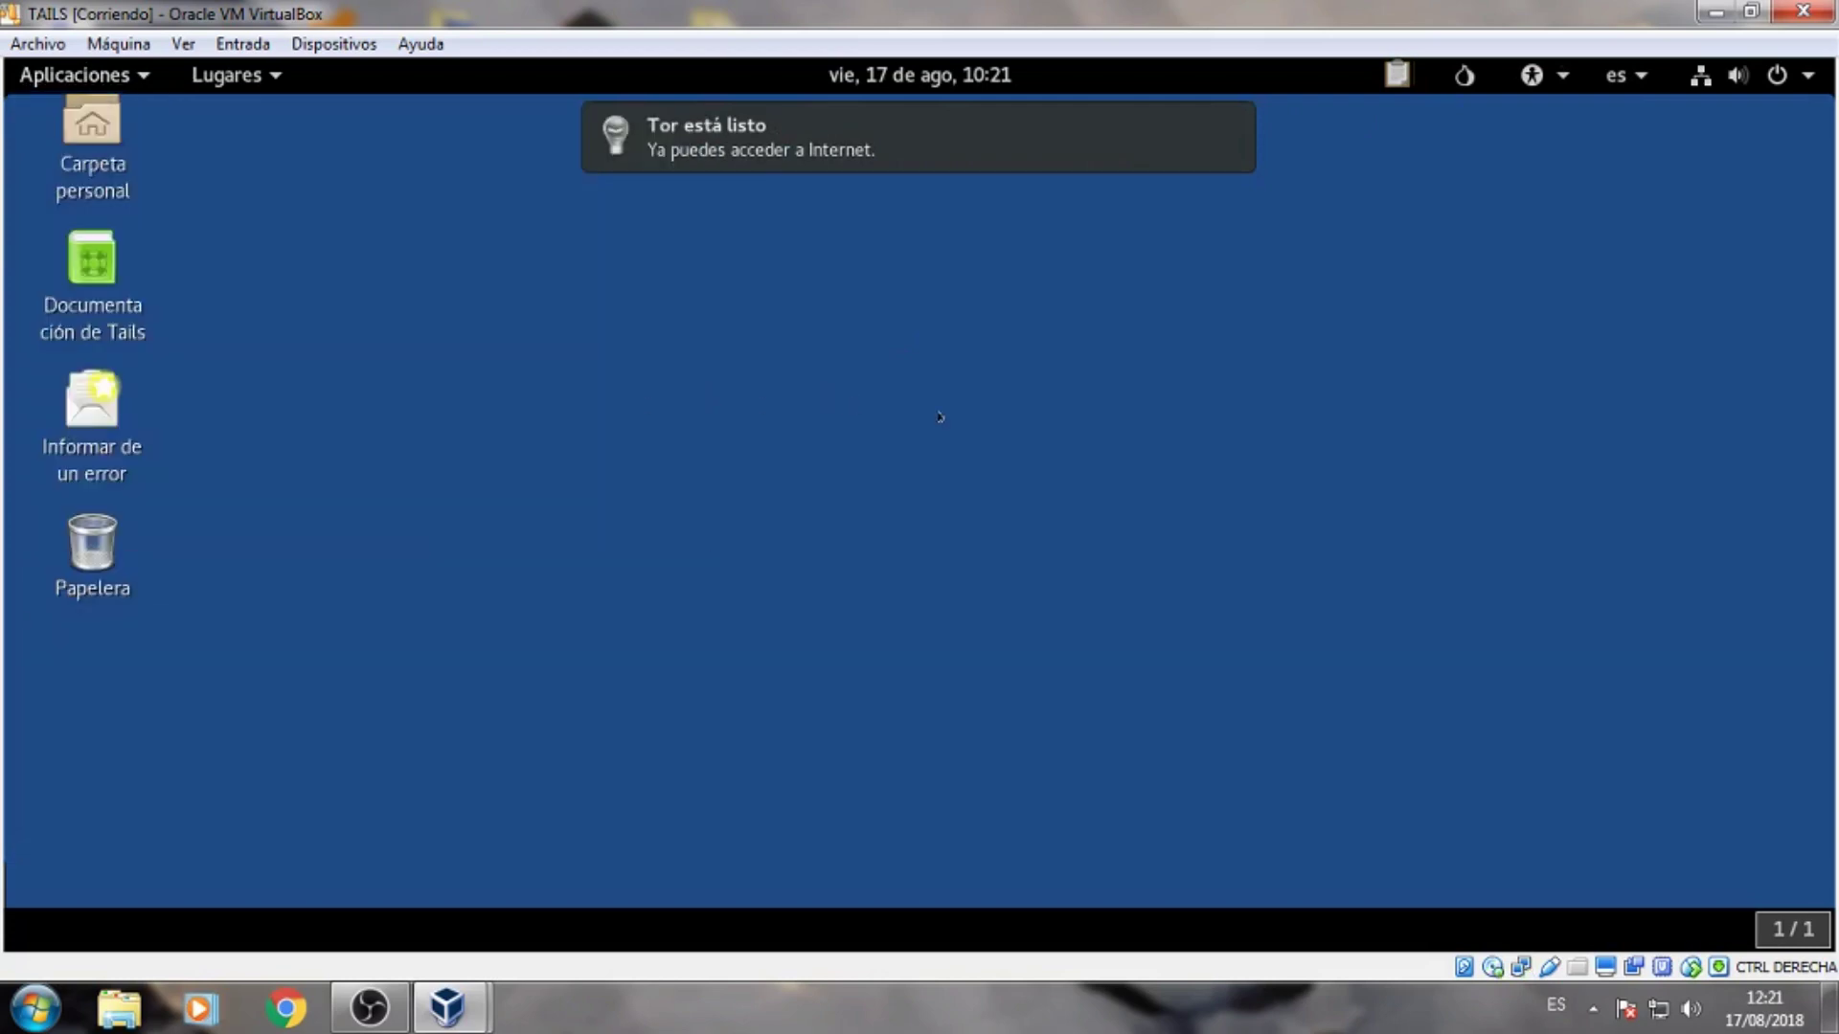
- Launch the Tor Browser from the favourite applications and close the notification and calendar overlay
click(46, 76)
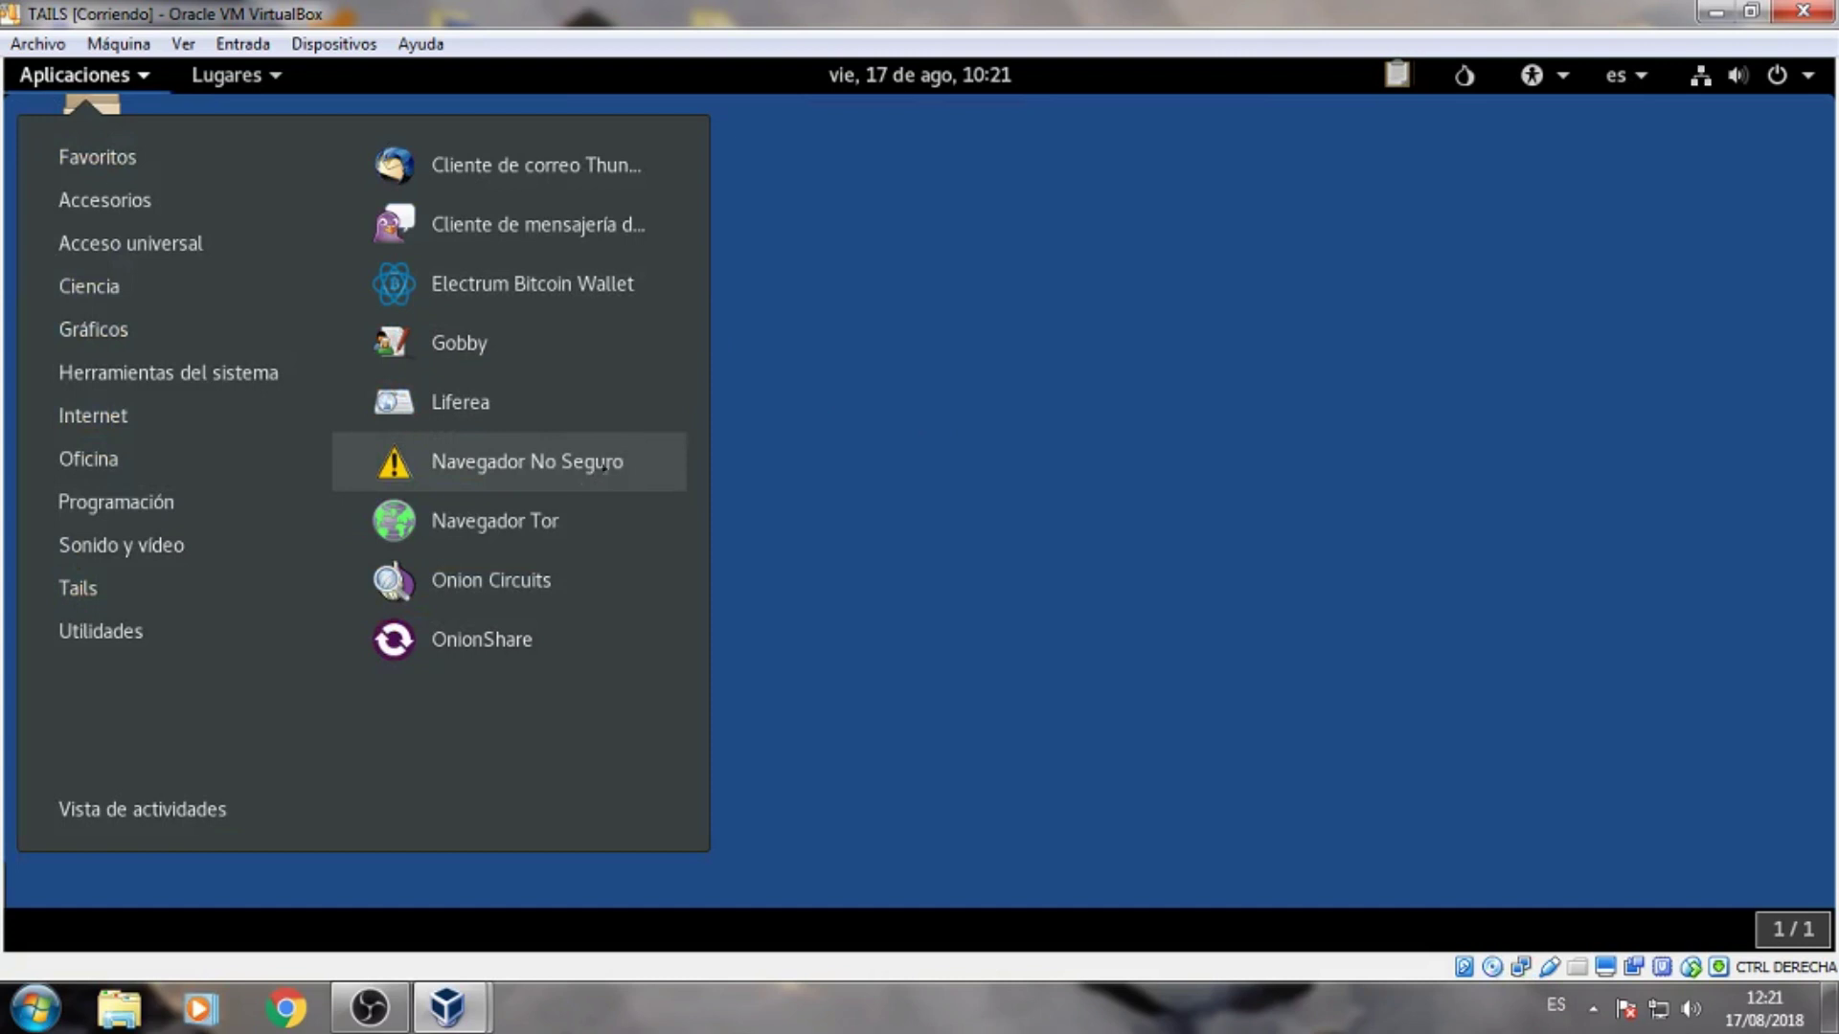
mouse_move(164, 171)
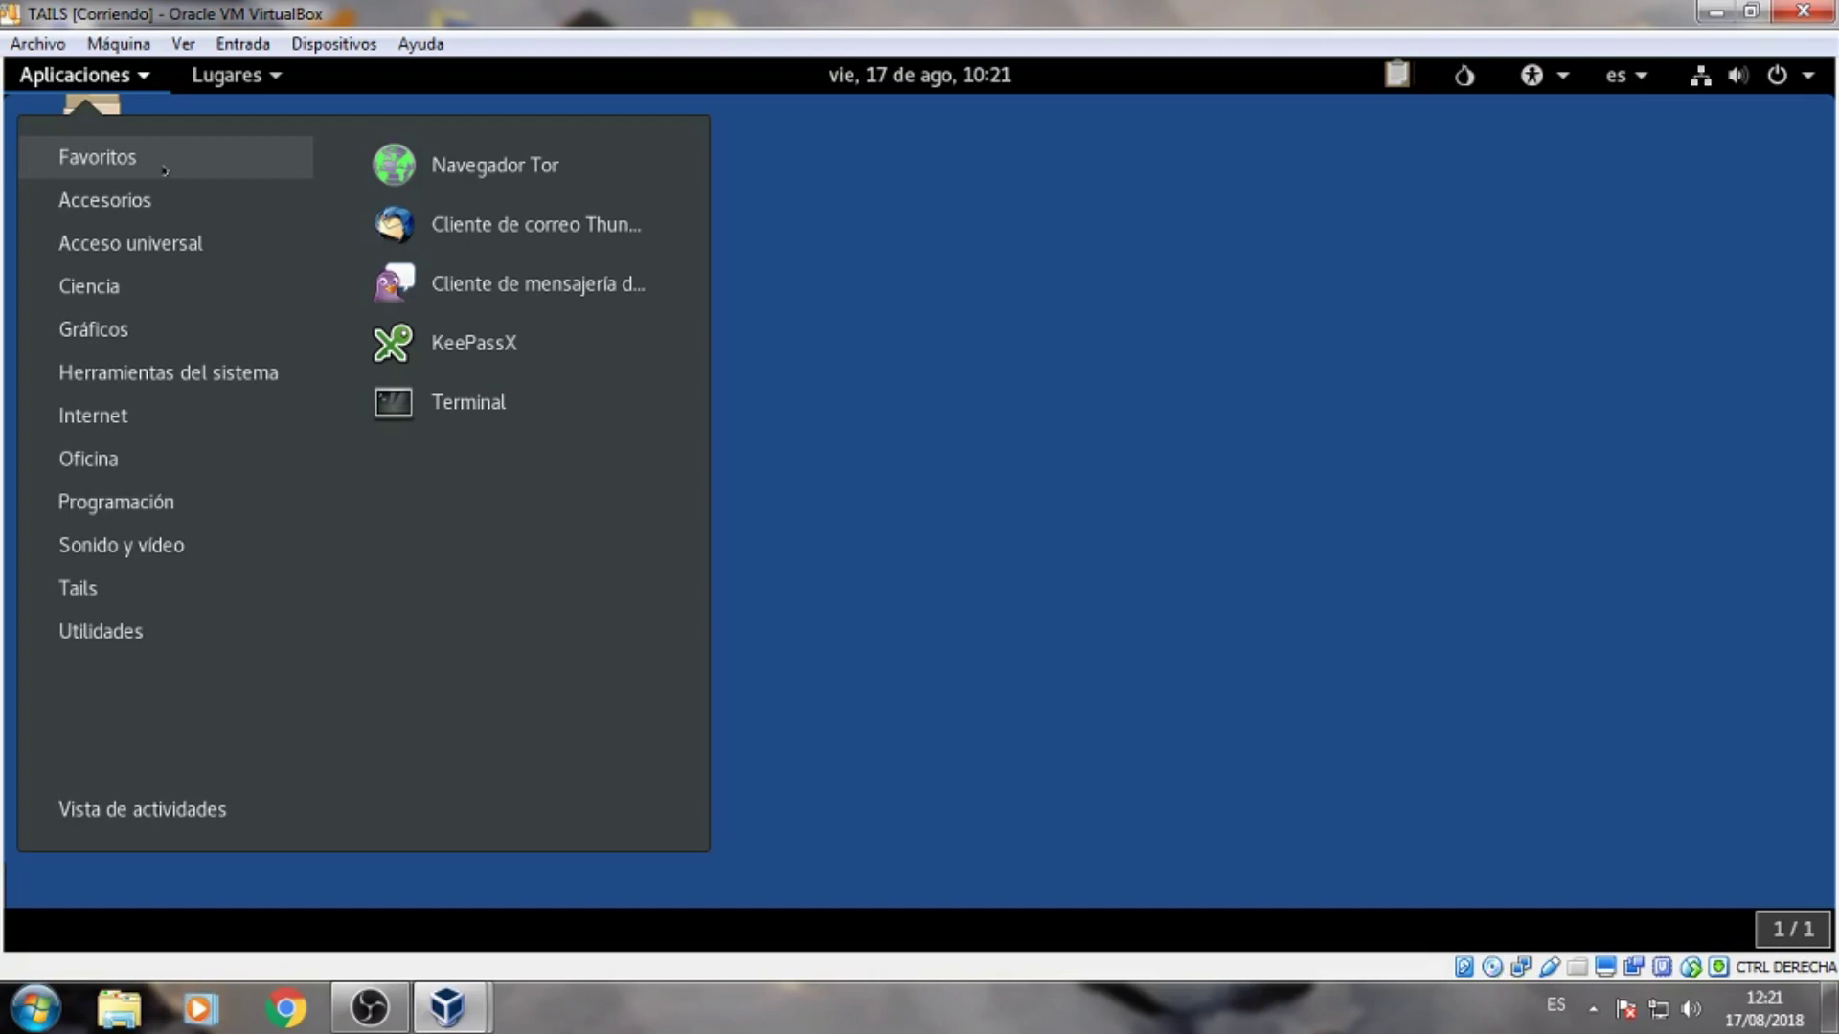
click(460, 180)
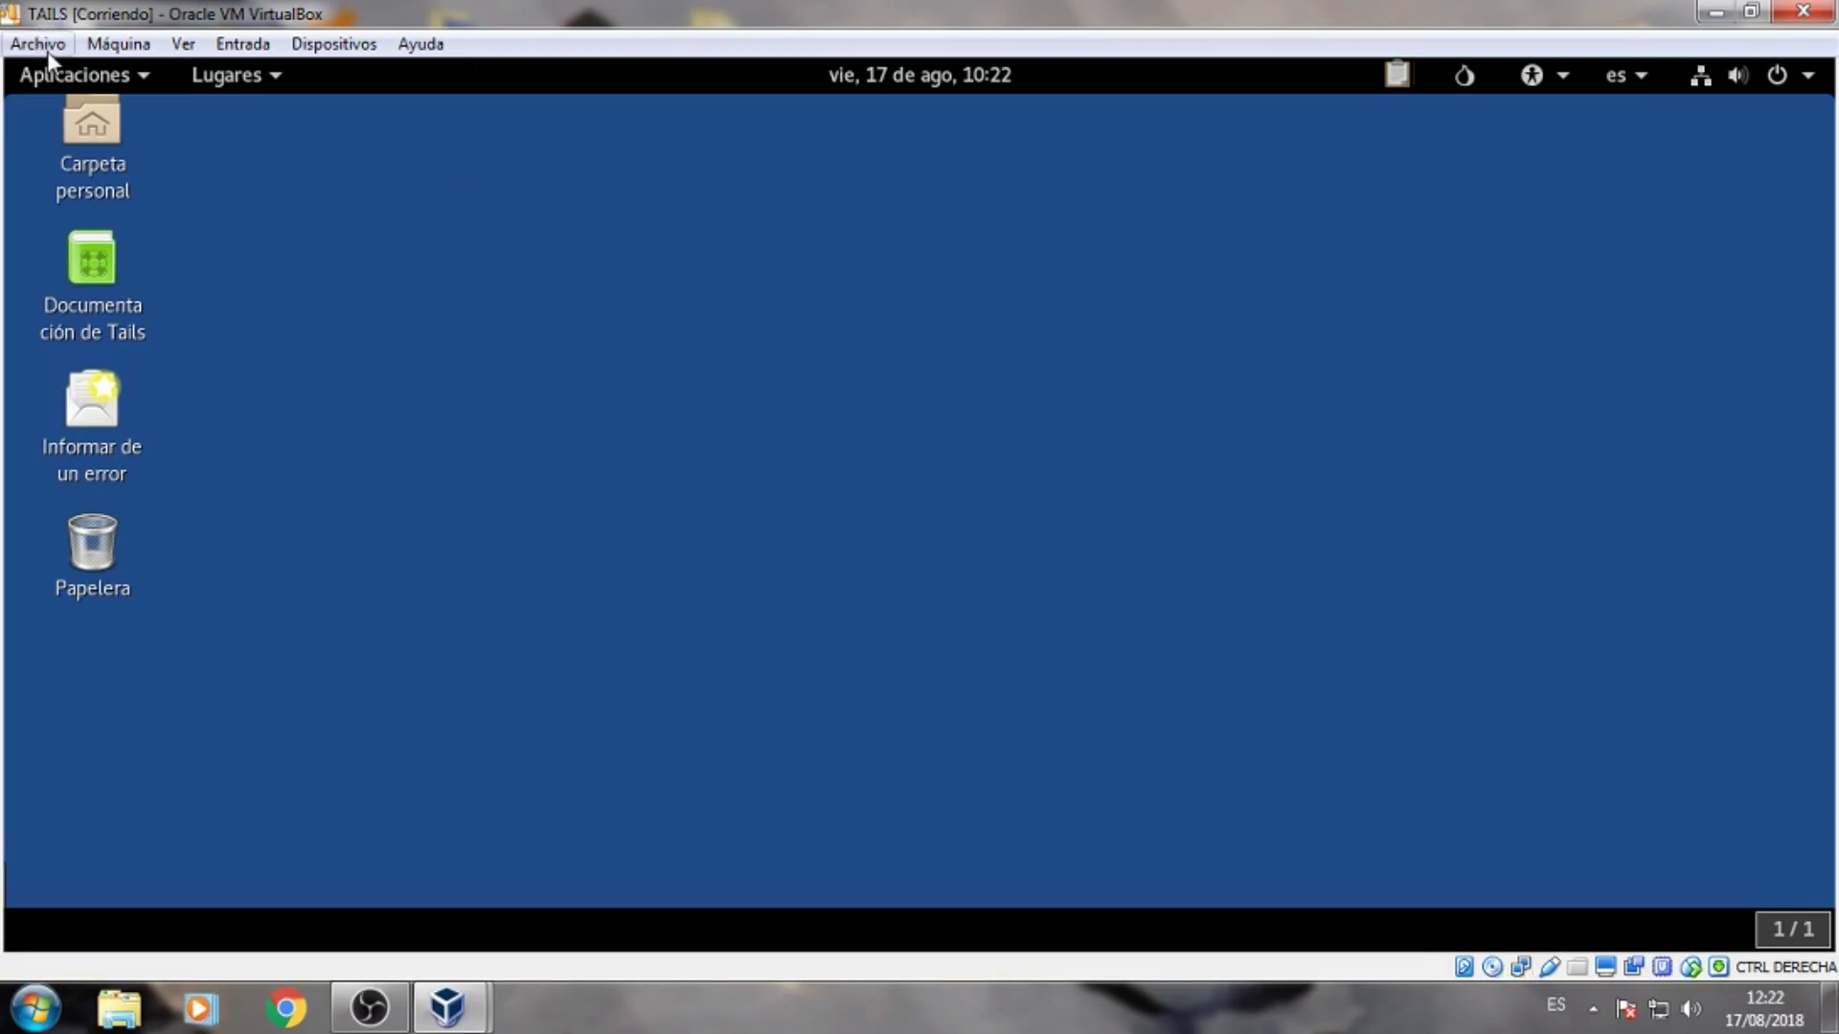
click(98, 77)
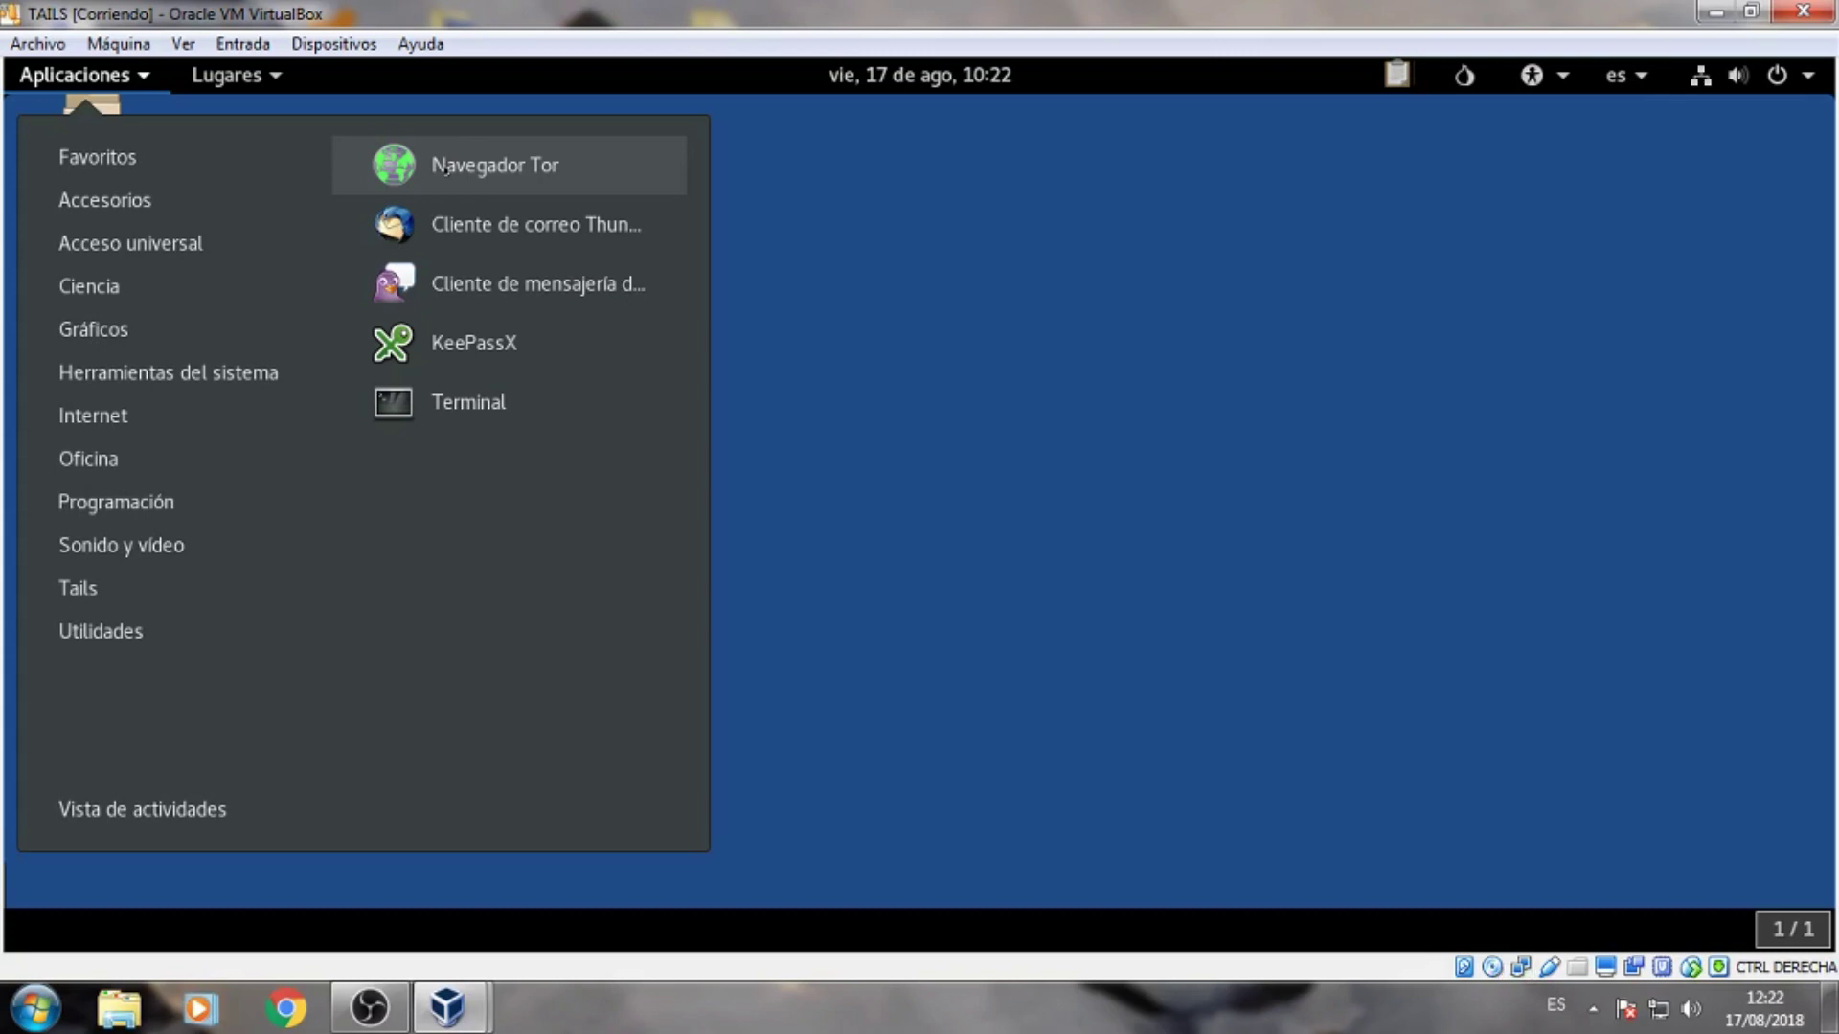
click(447, 169)
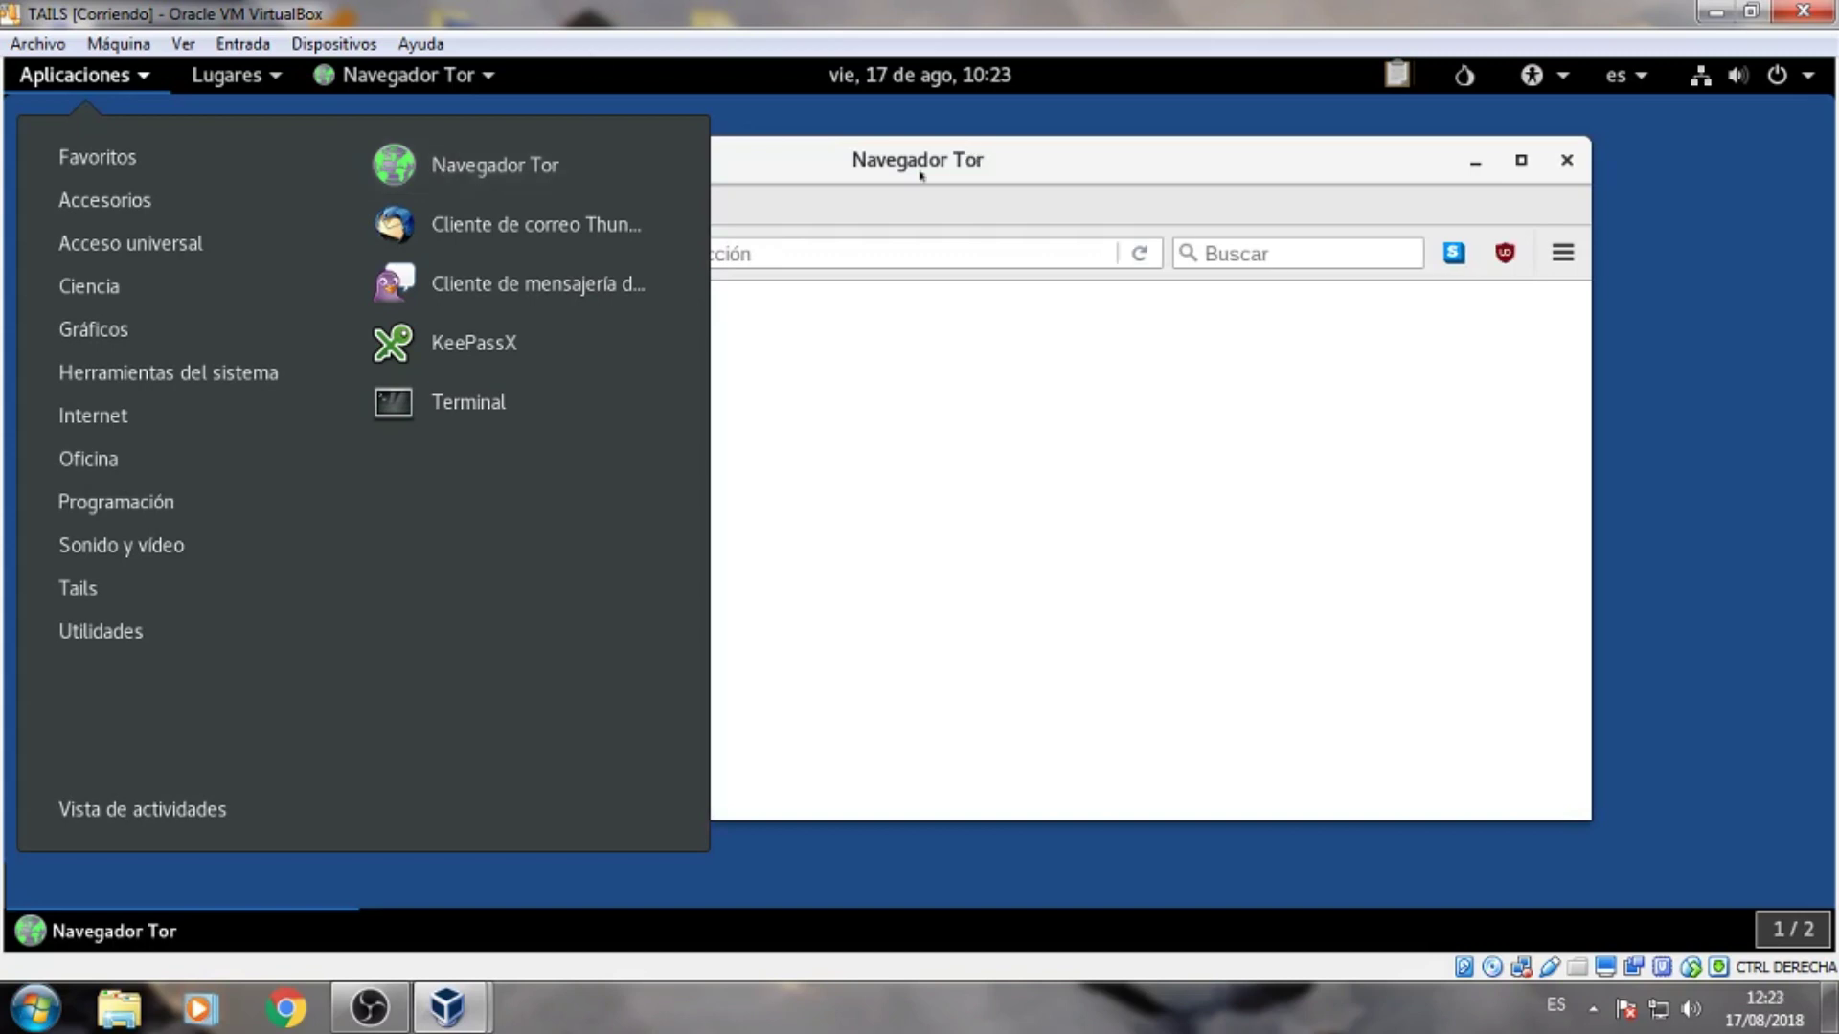
key(super+v)
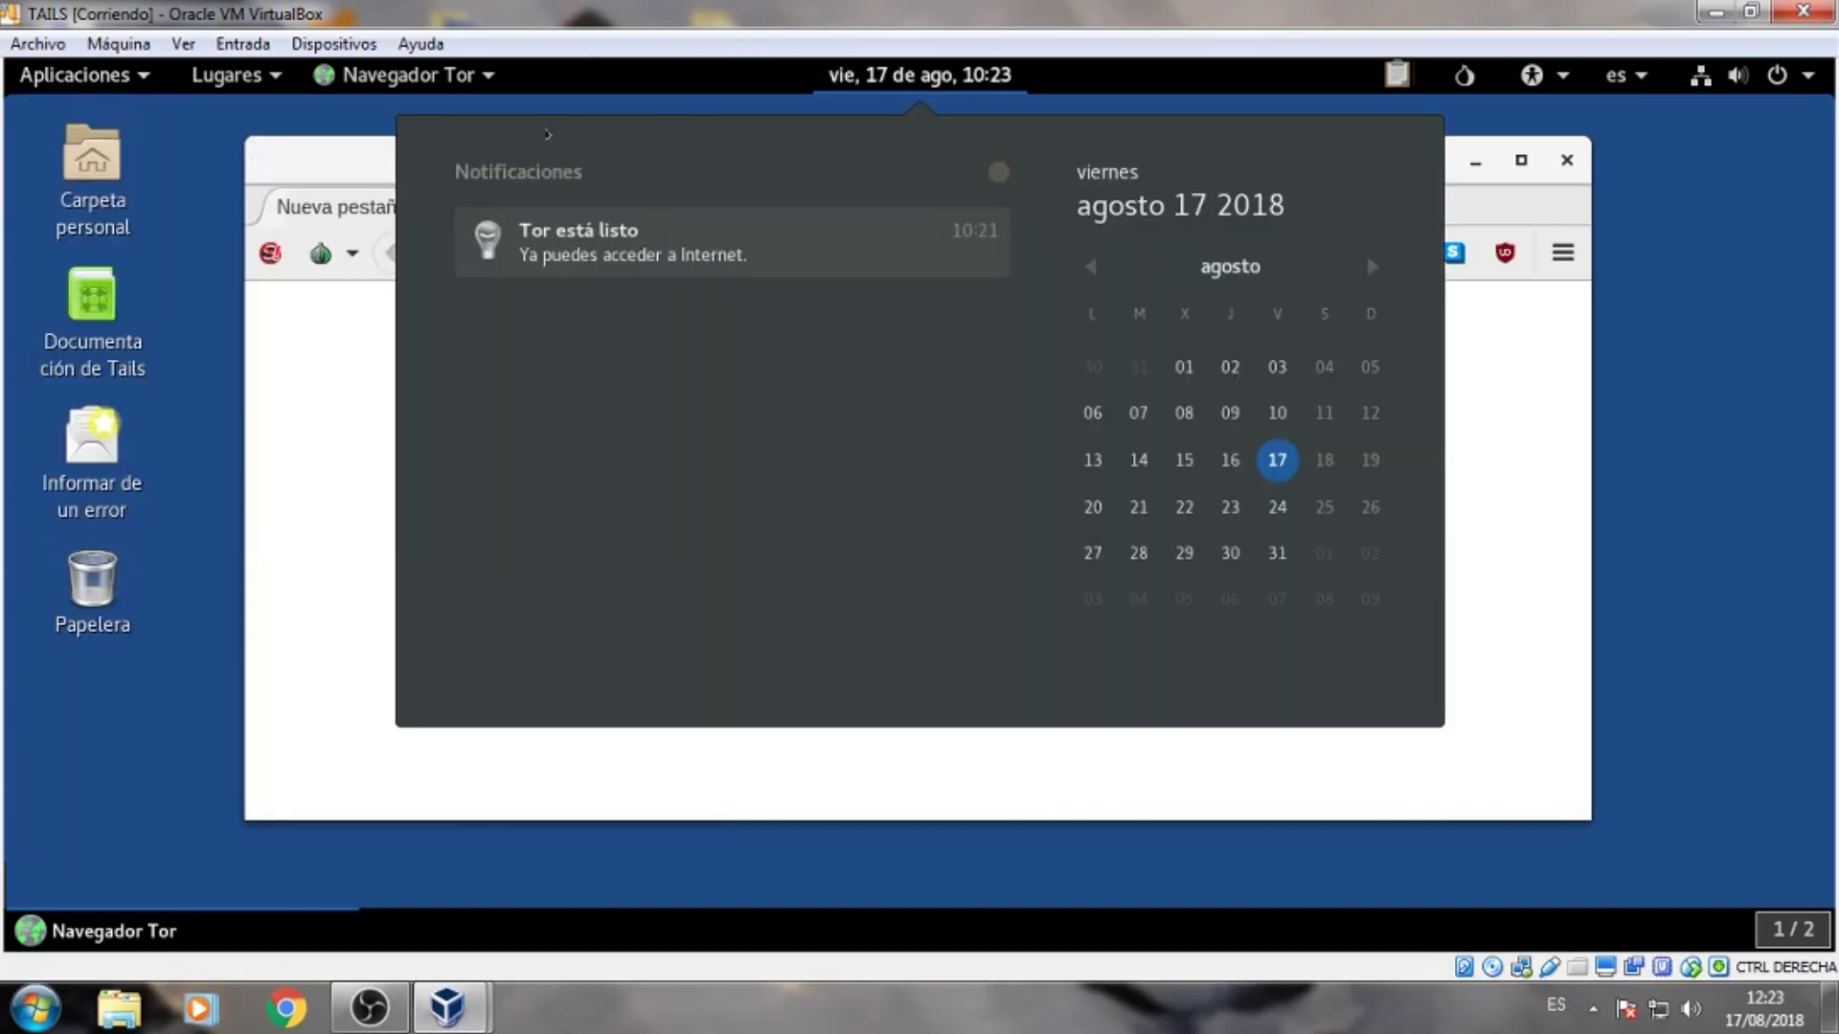
key(Escape)
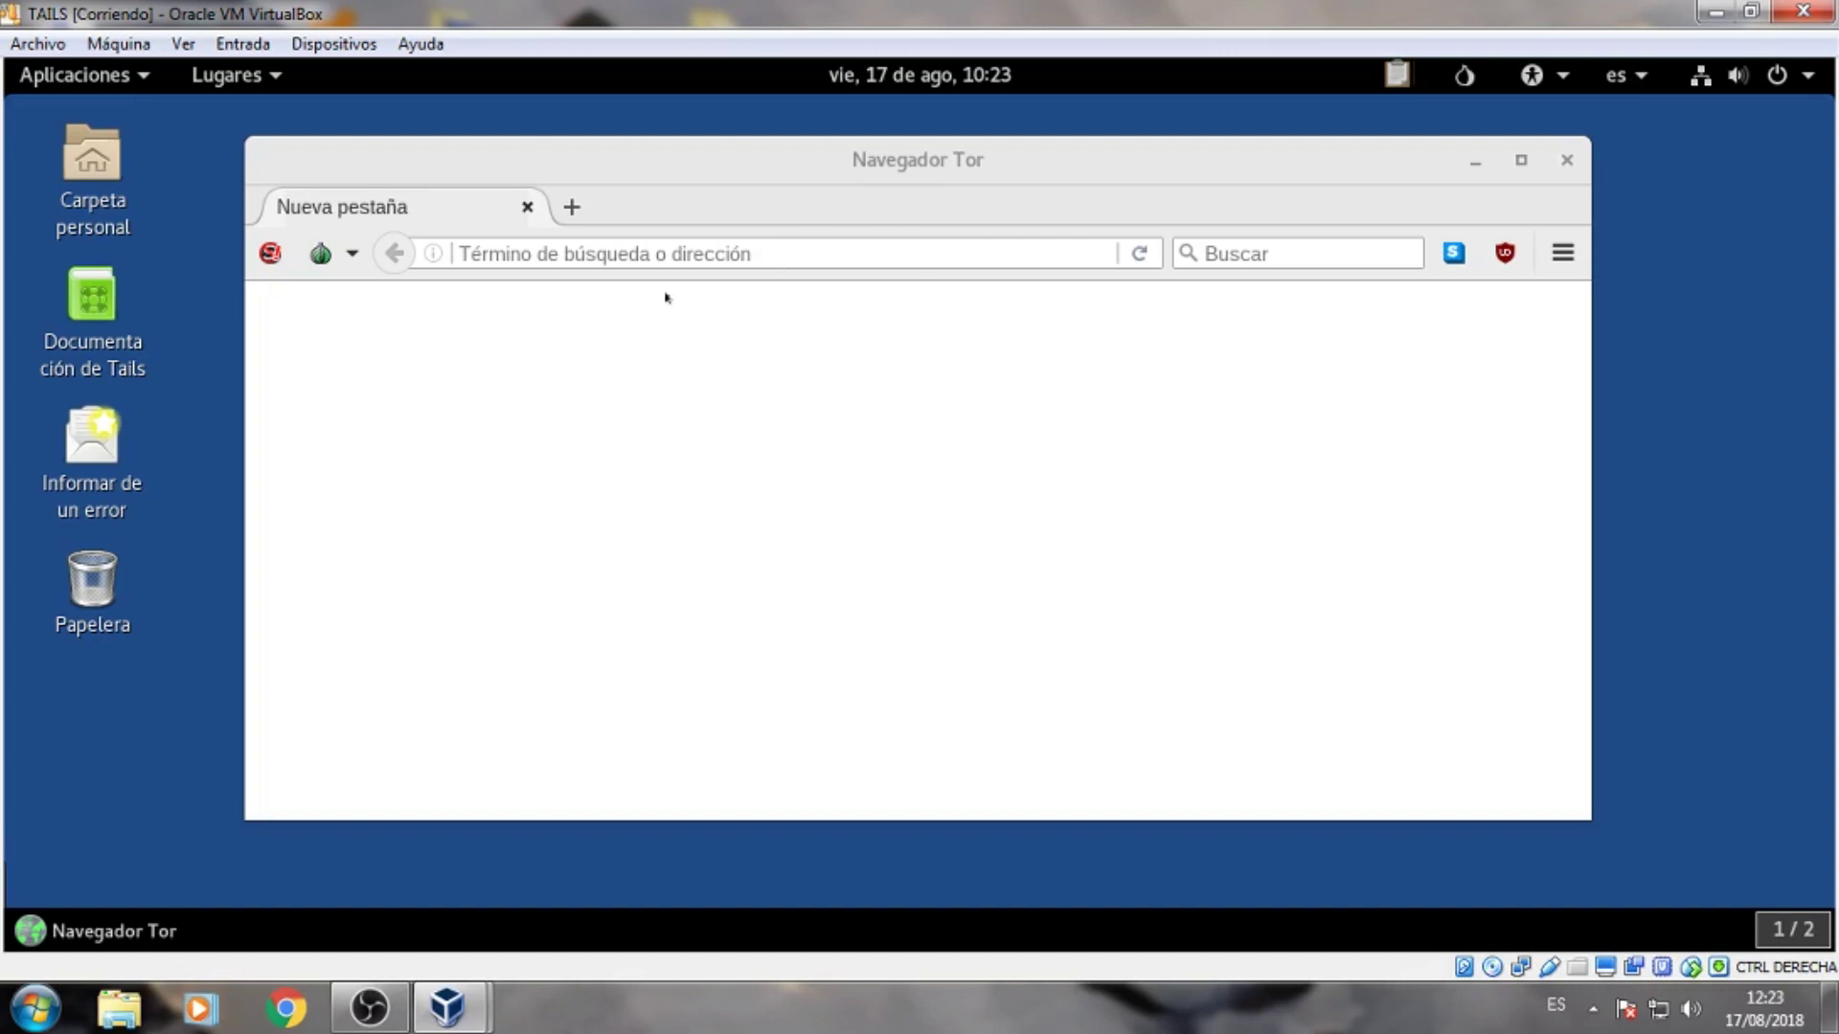
- Close the Tor Browser and shut down the Tails virtual machine
click(1569, 160)
click(1569, 161)
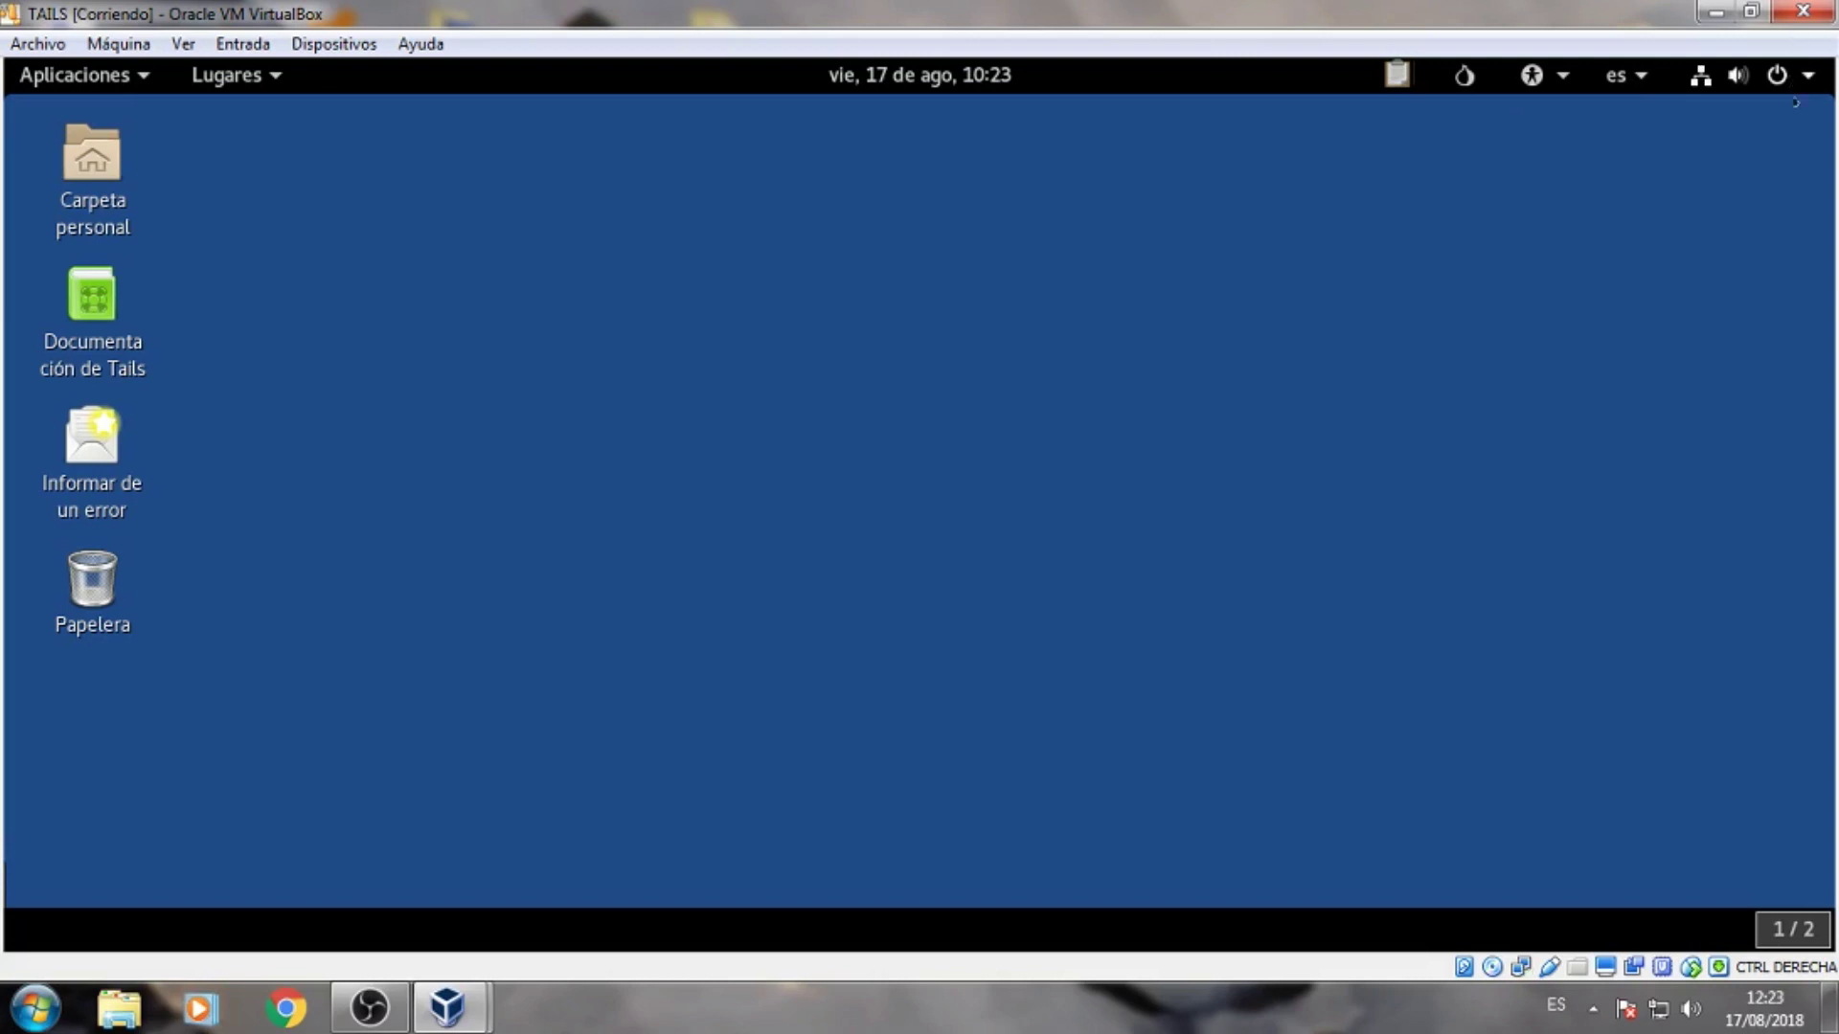
click(1804, 79)
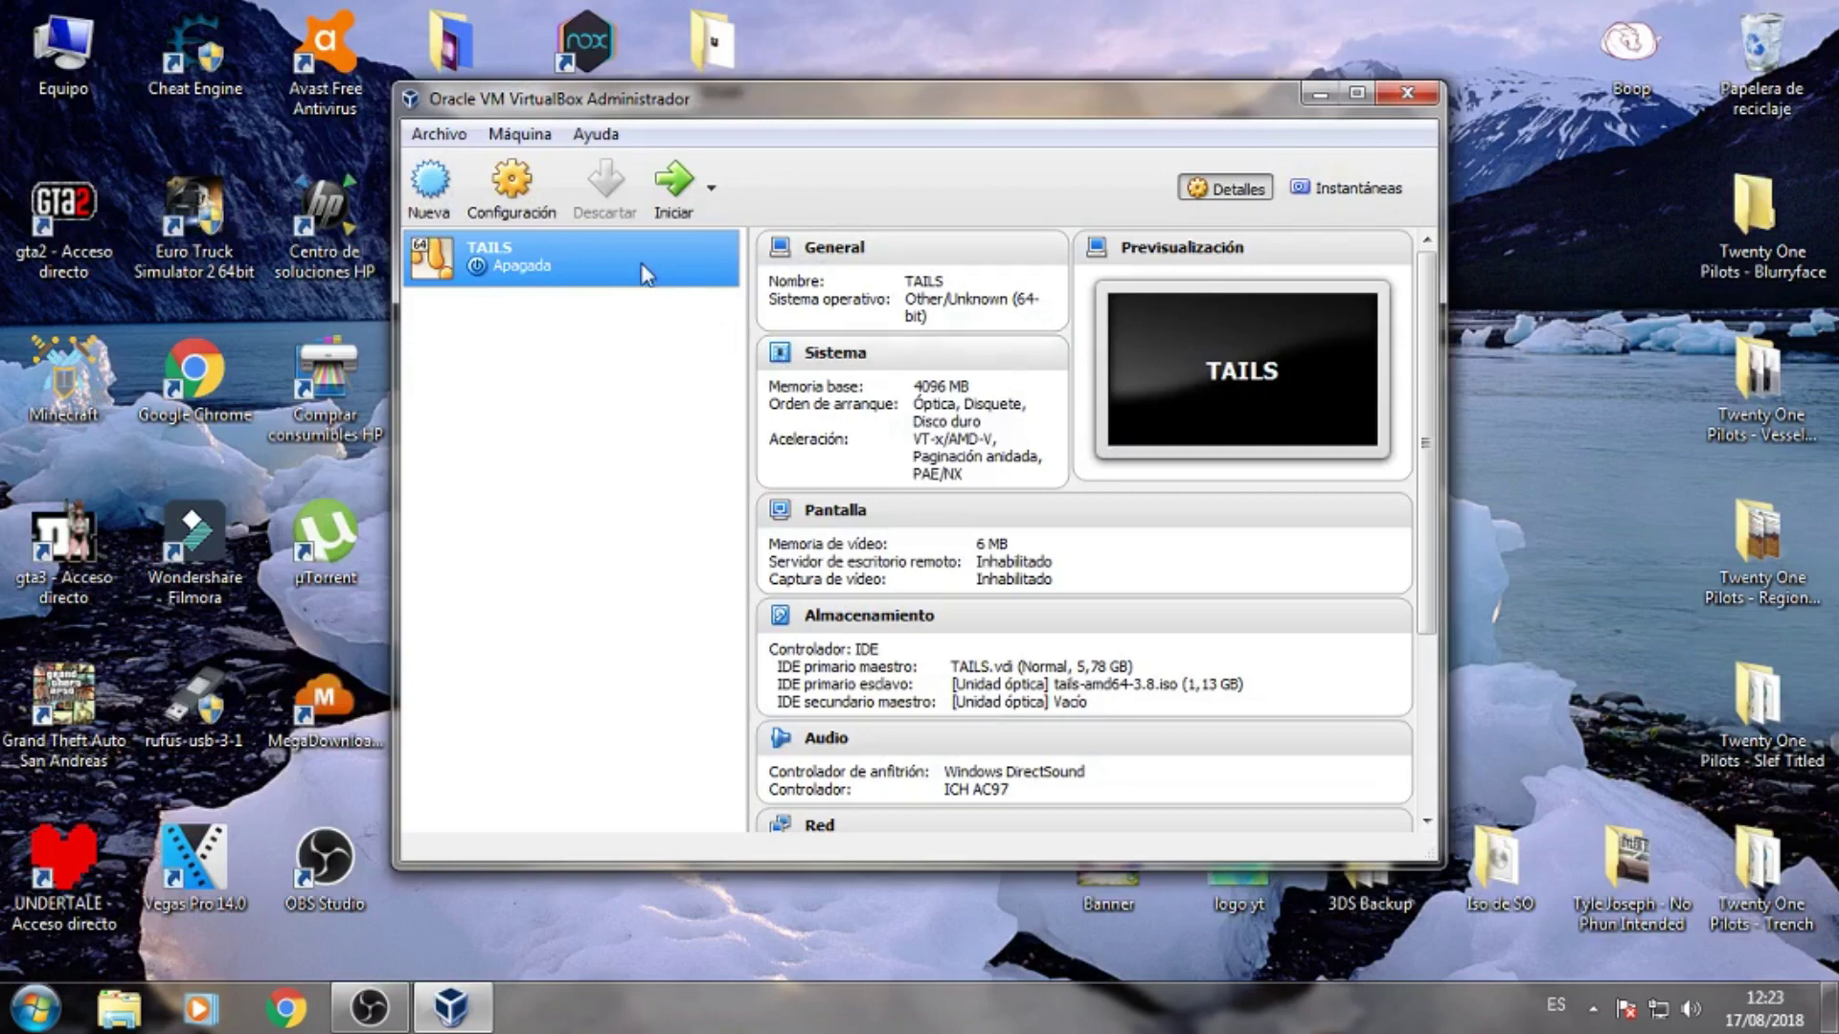
- Remove the TAILS virtual machine together with all its files and close the VirtualBox manager
right_click(484, 264)
click(565, 346)
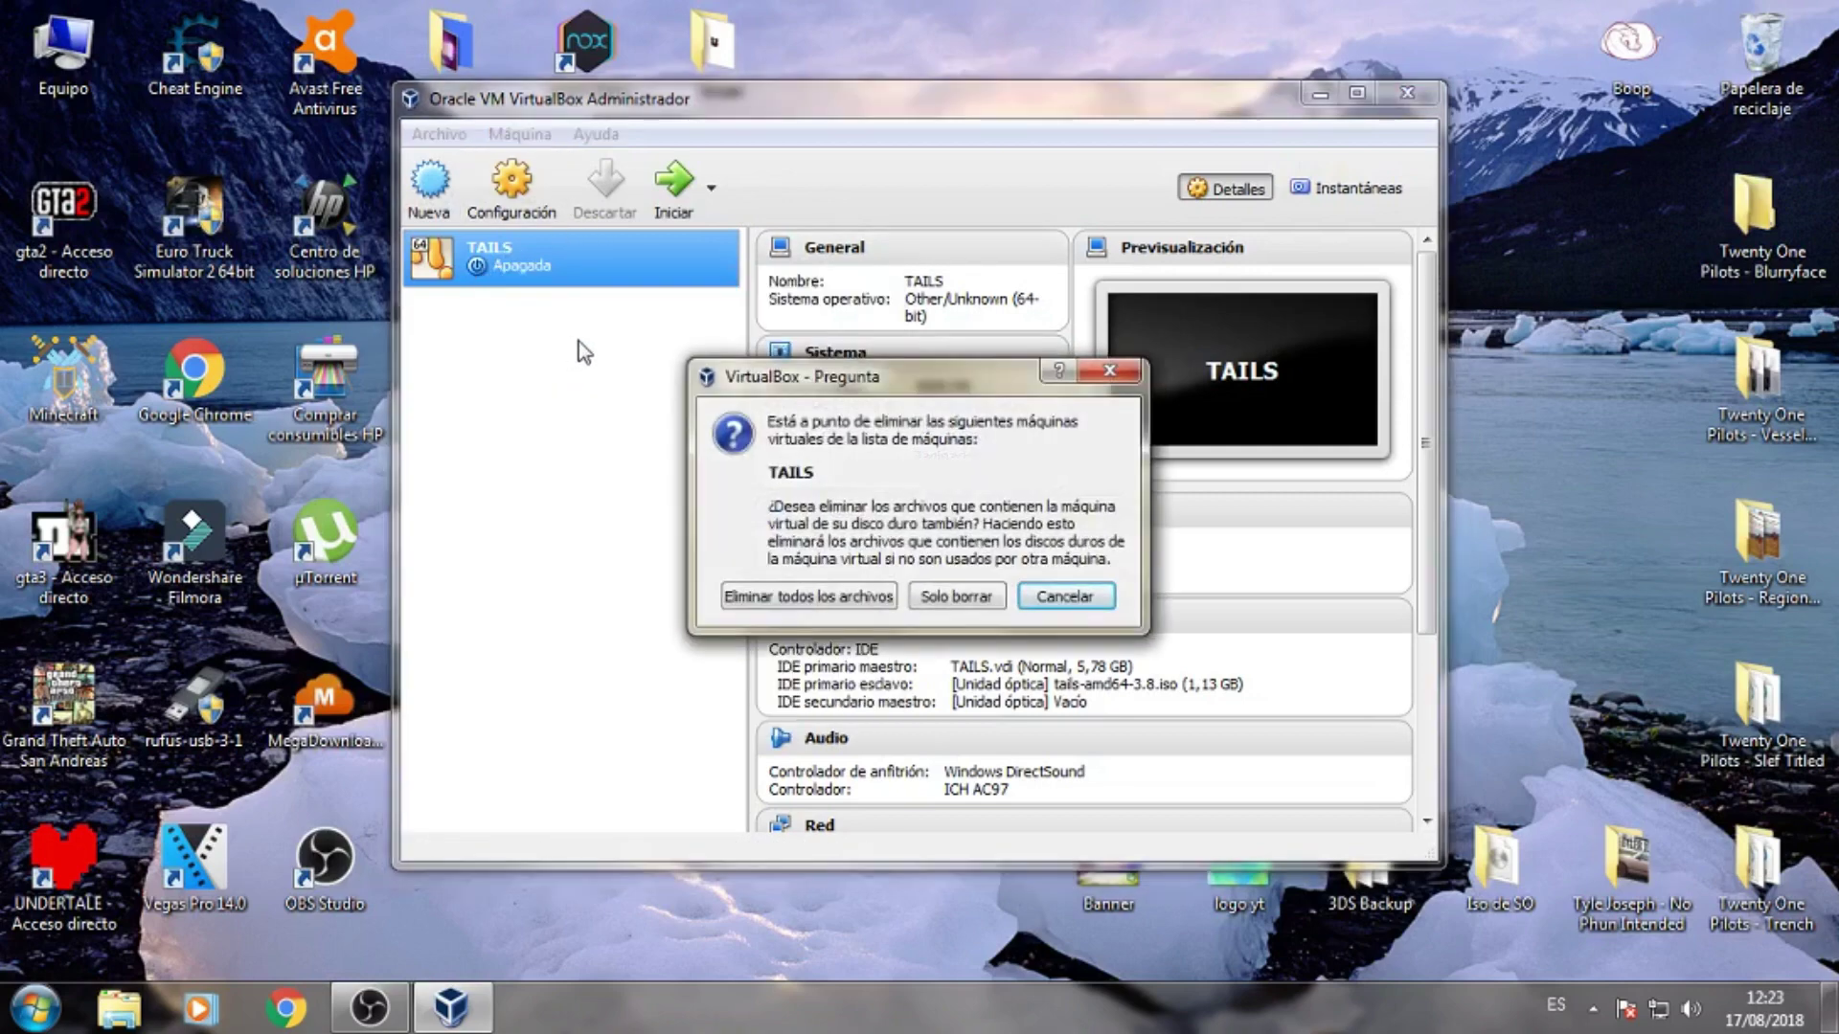
click(846, 602)
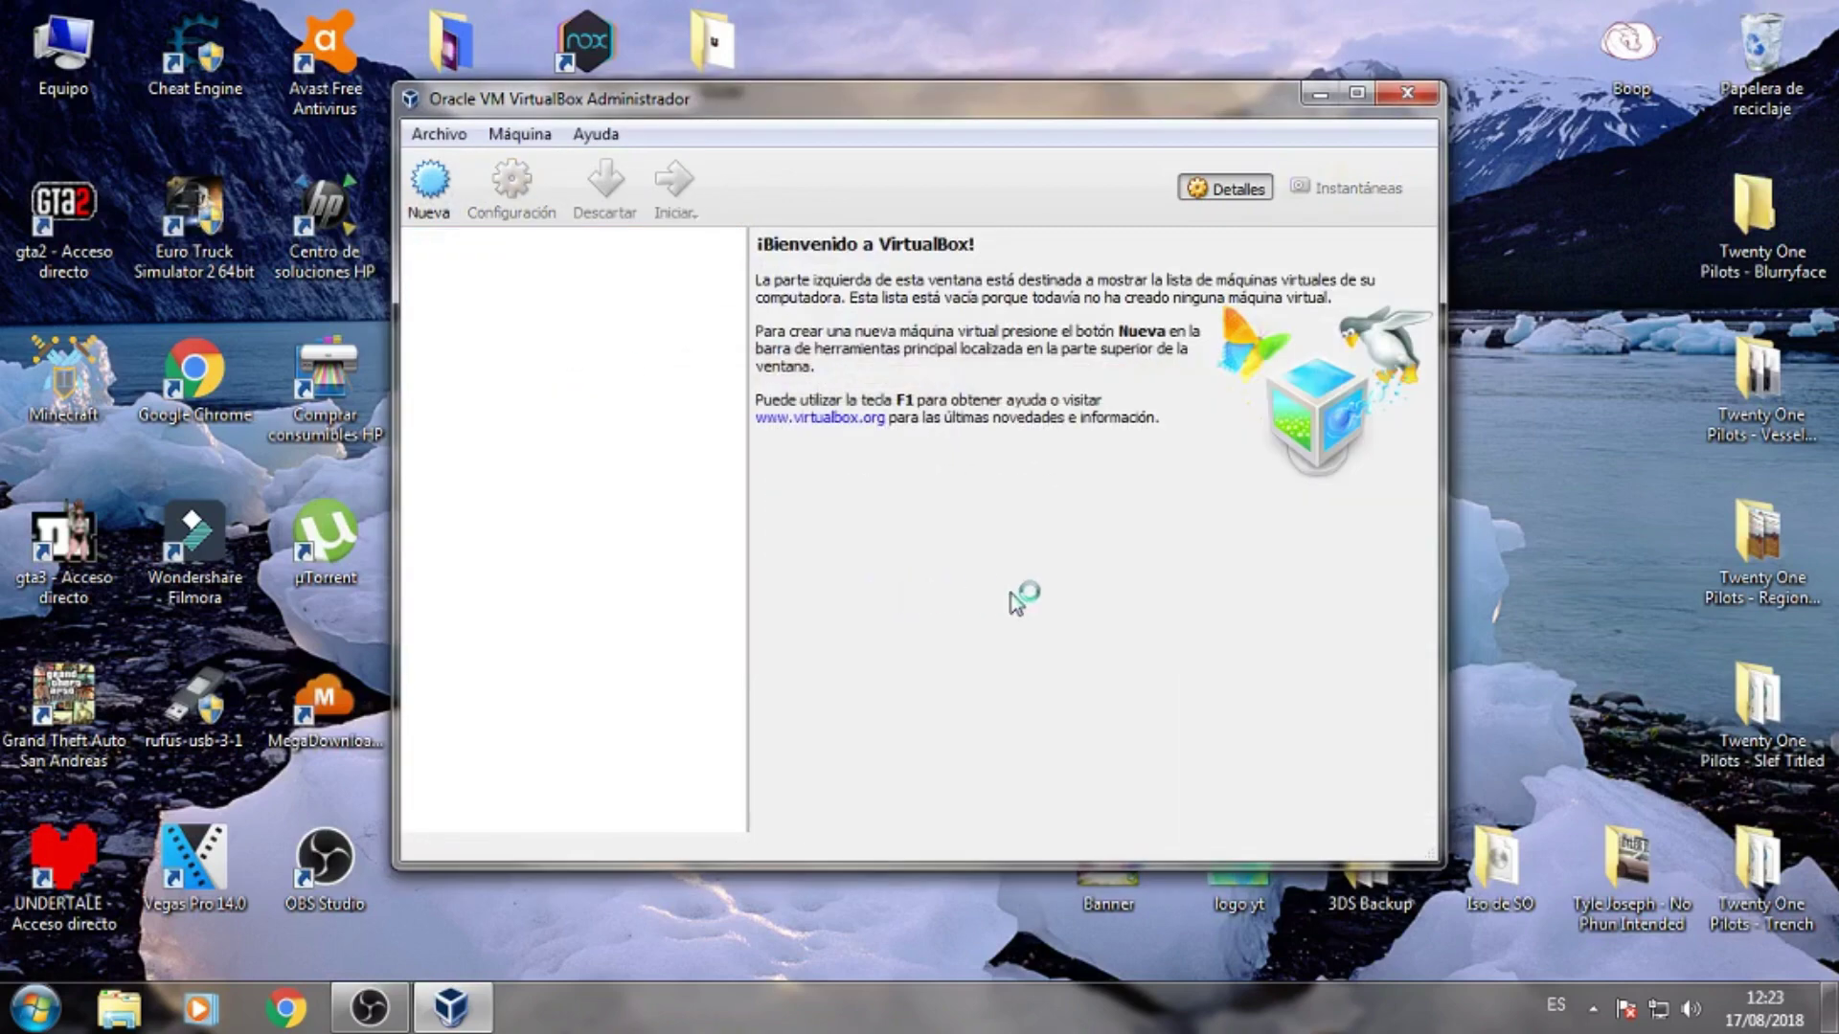
click(1423, 104)
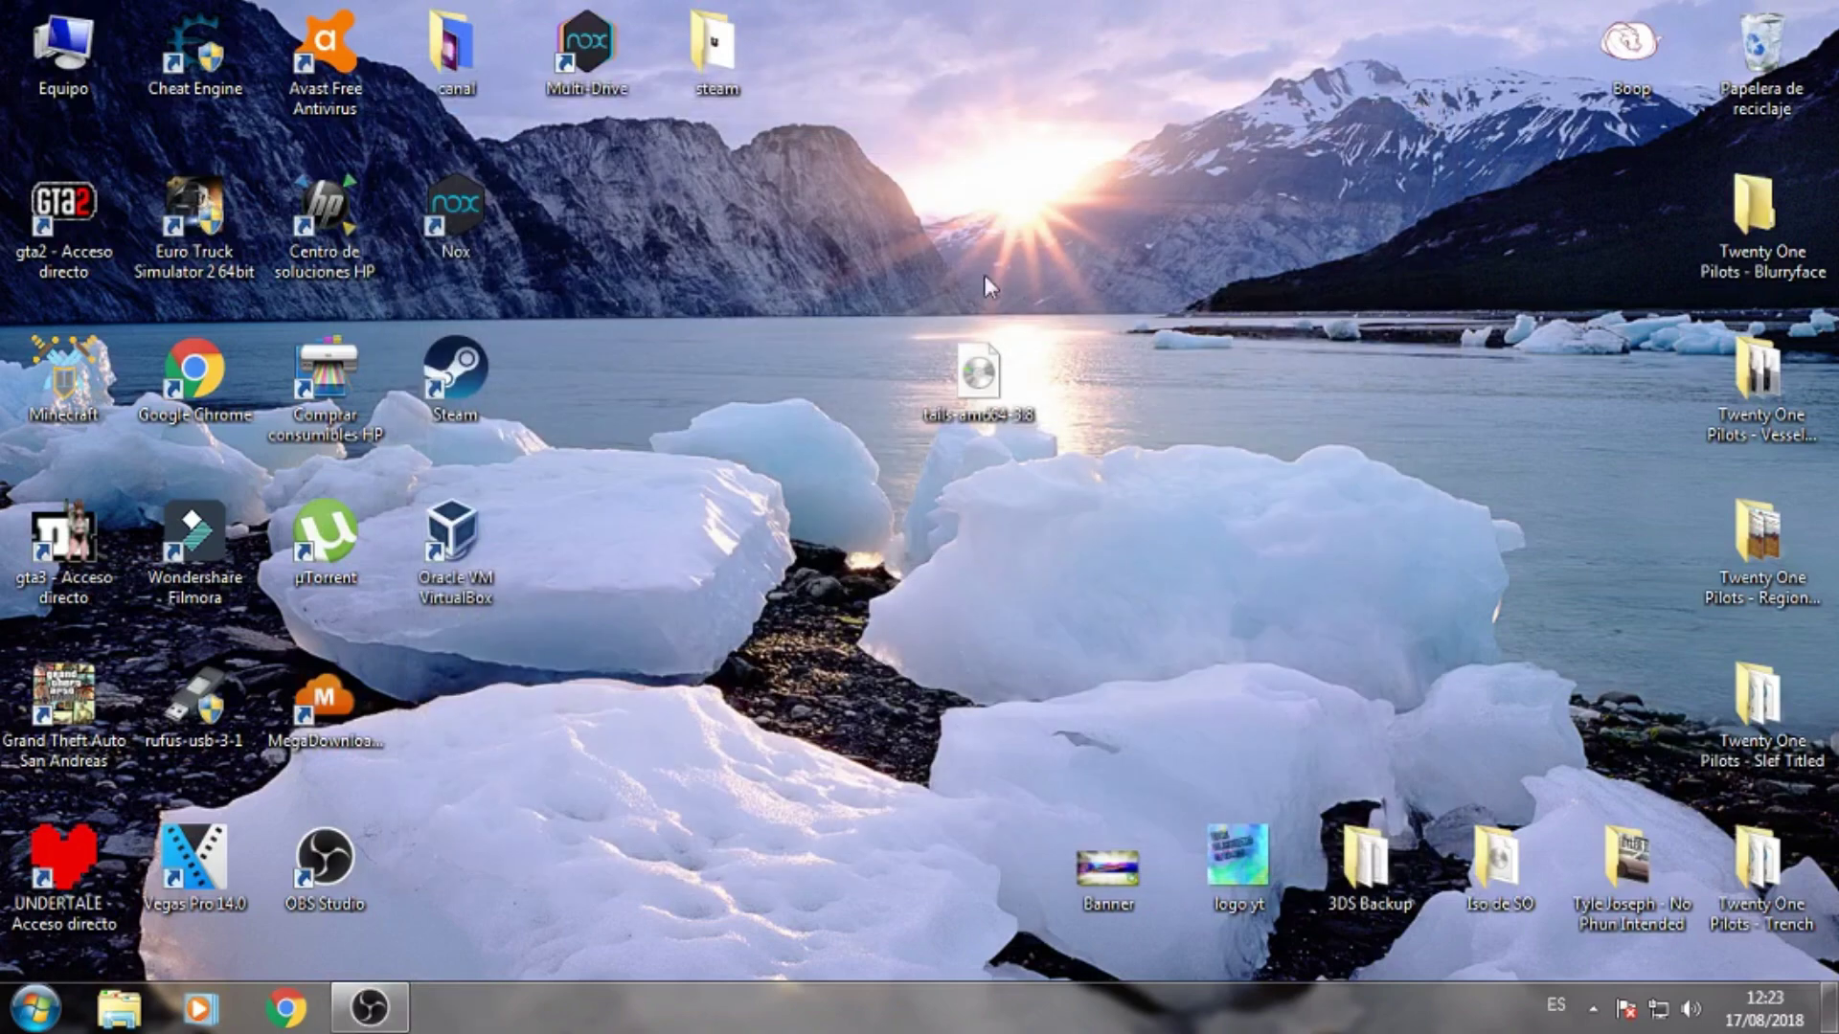
- Move the tails-amd64-3.8 image from the desktop into the Iso de SO folder, check the folder's contents and close it
drag(1092, 413, 1496, 853)
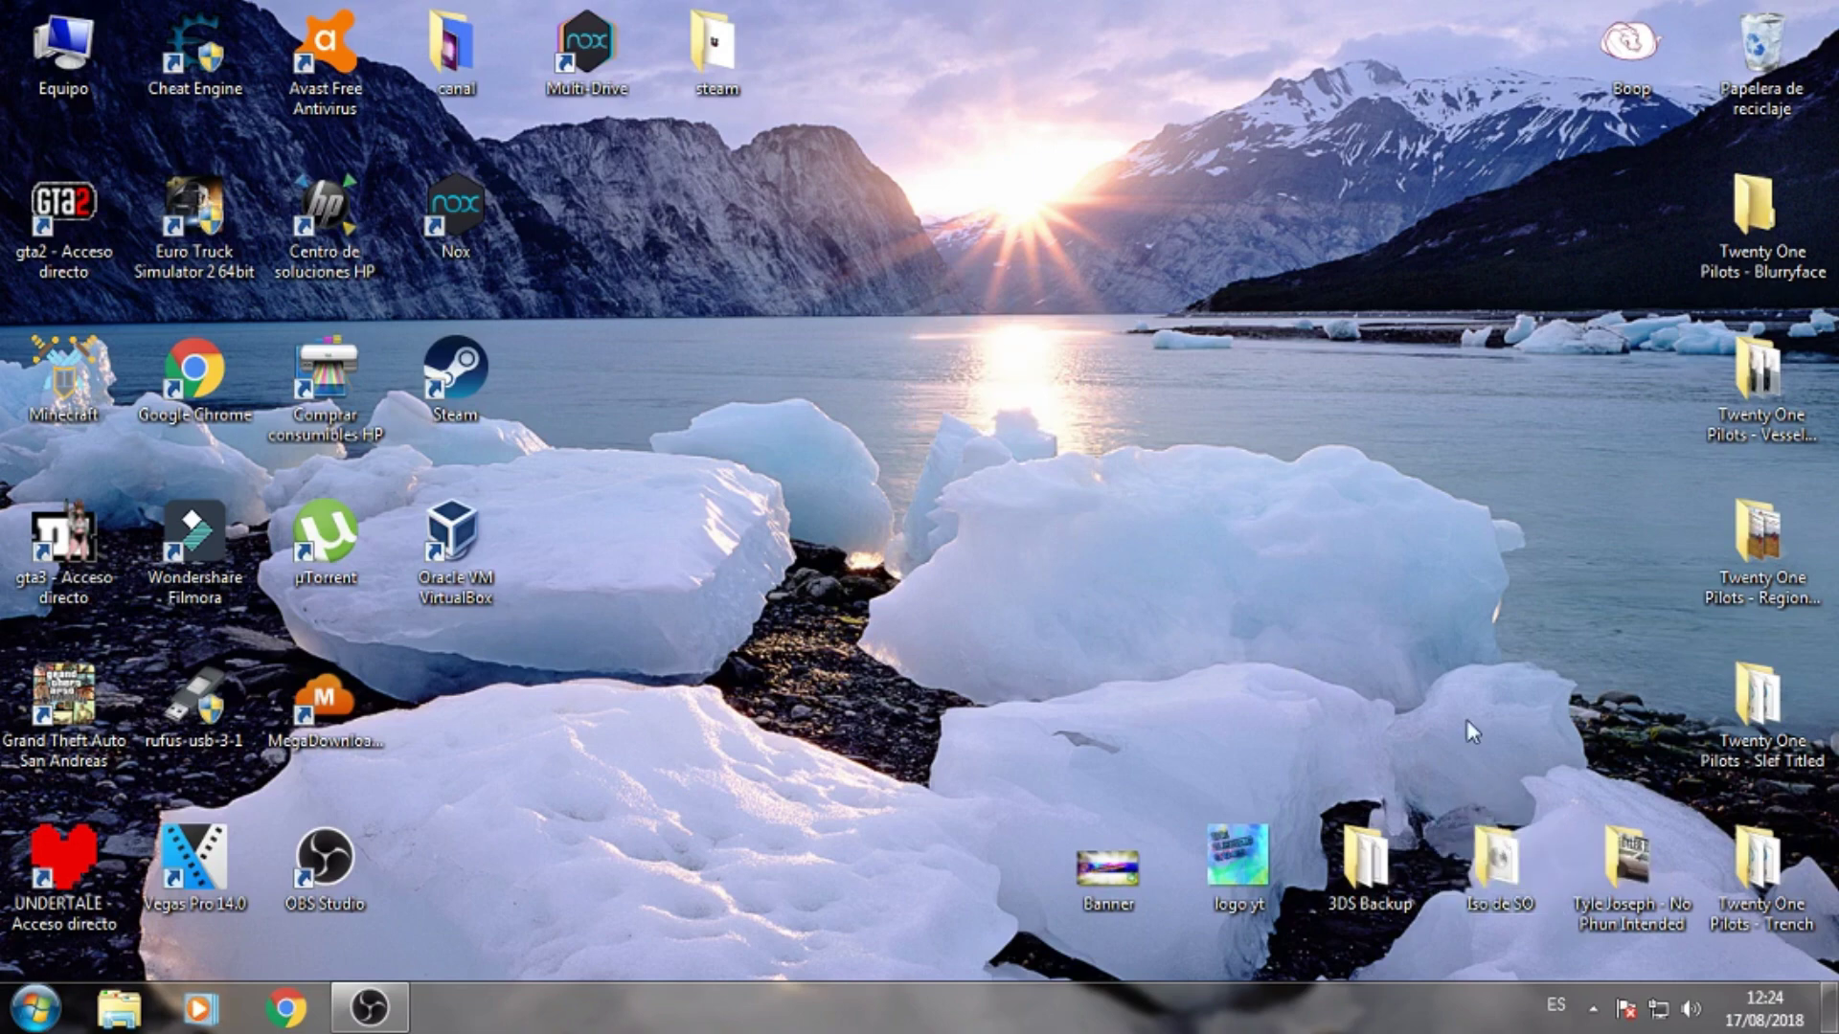
double_click(1496, 862)
drag(591, 491, 374, 357)
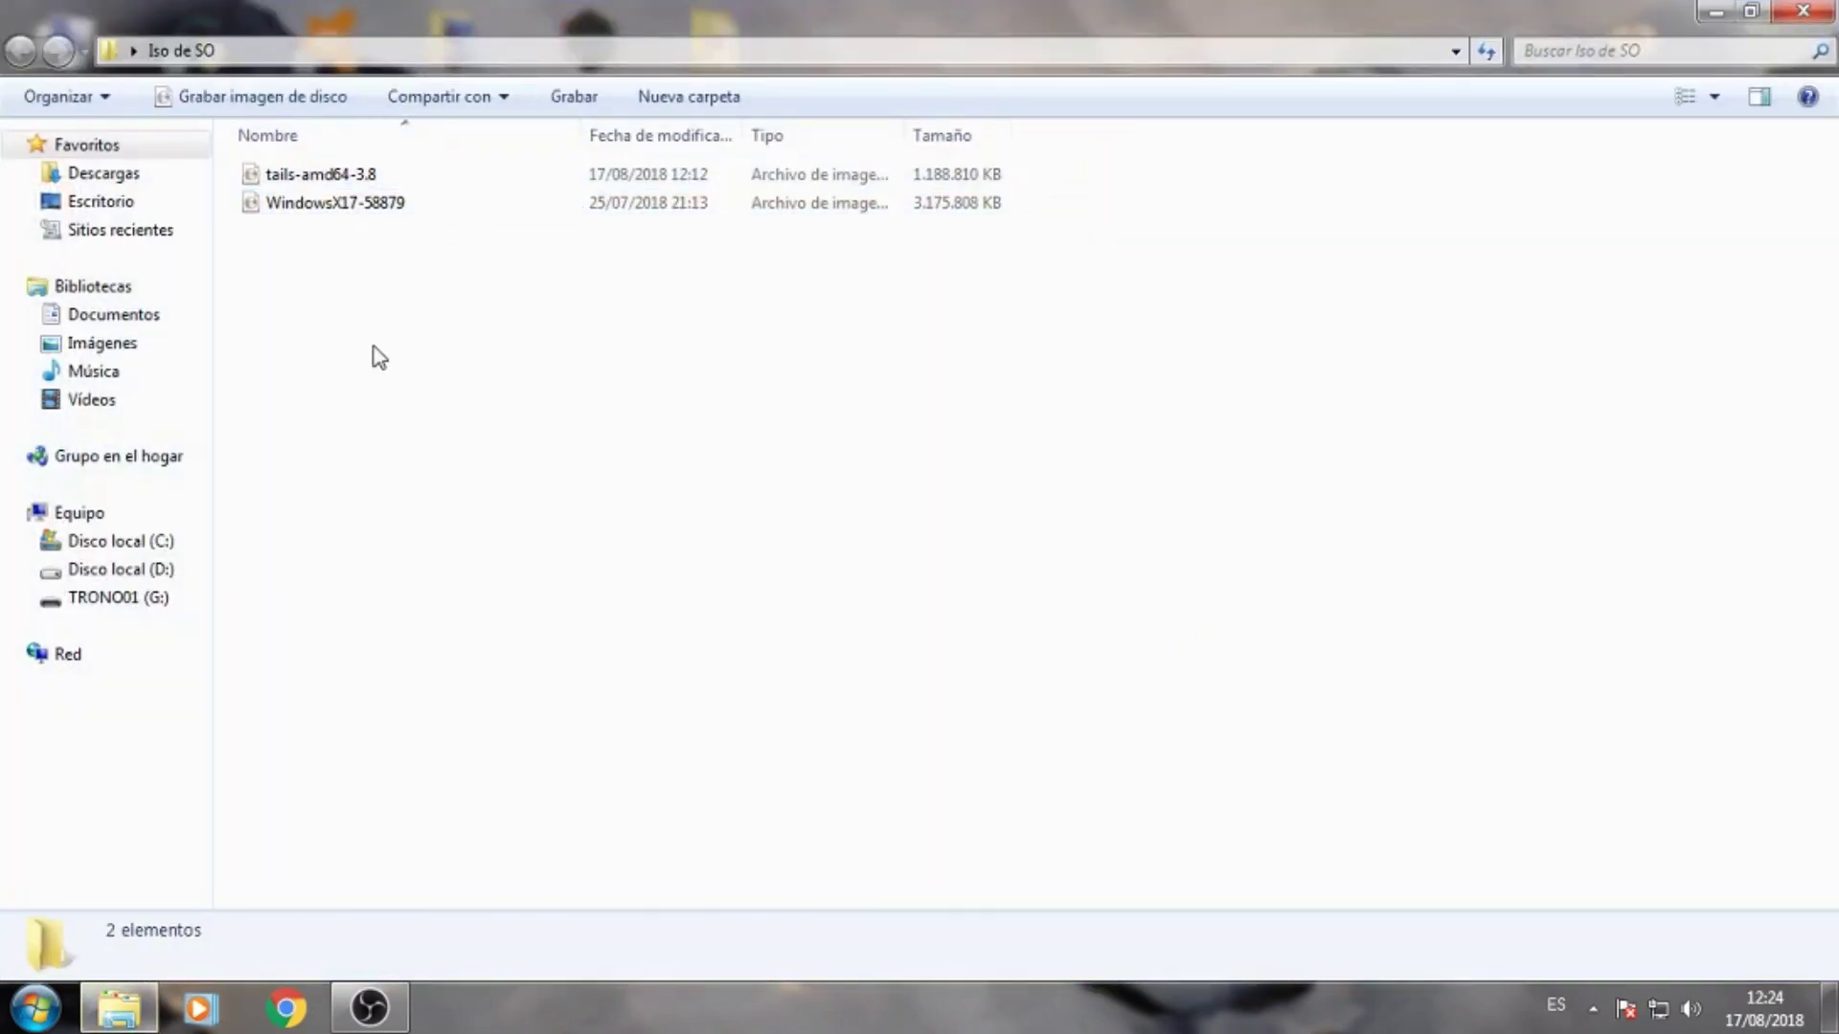
click(336, 202)
click(385, 511)
key(alt+F4)
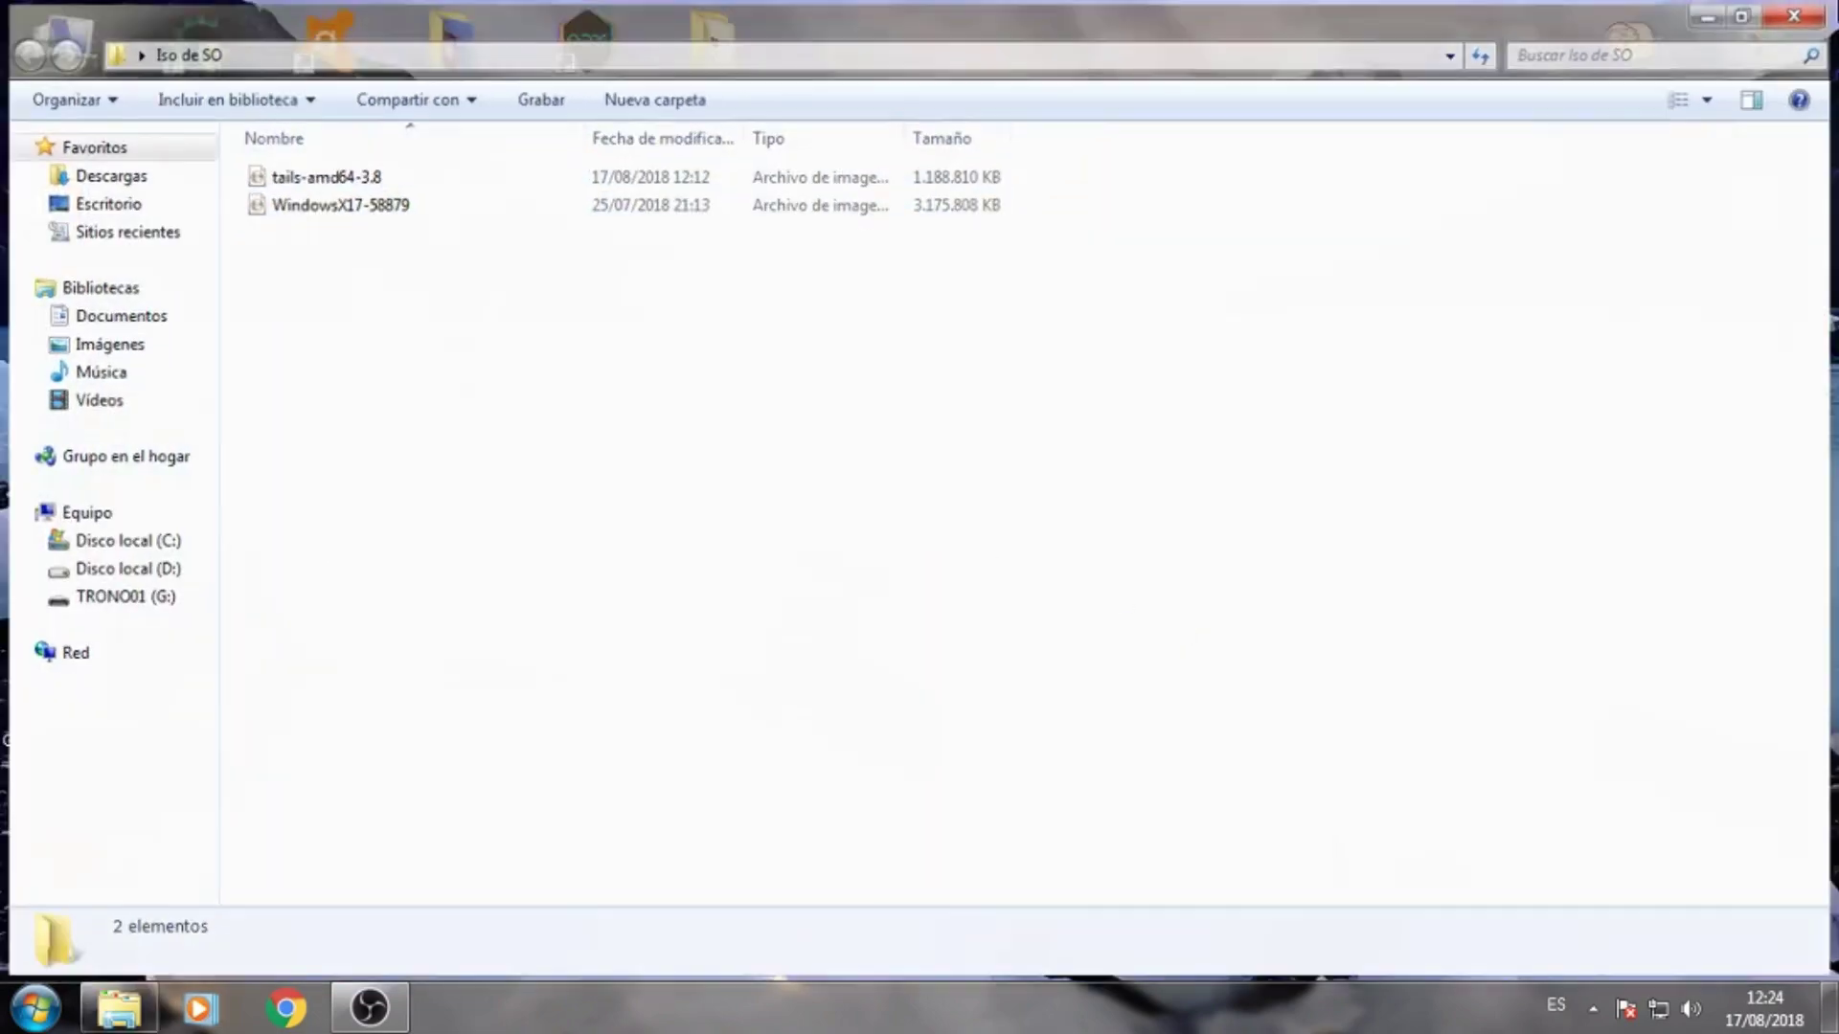